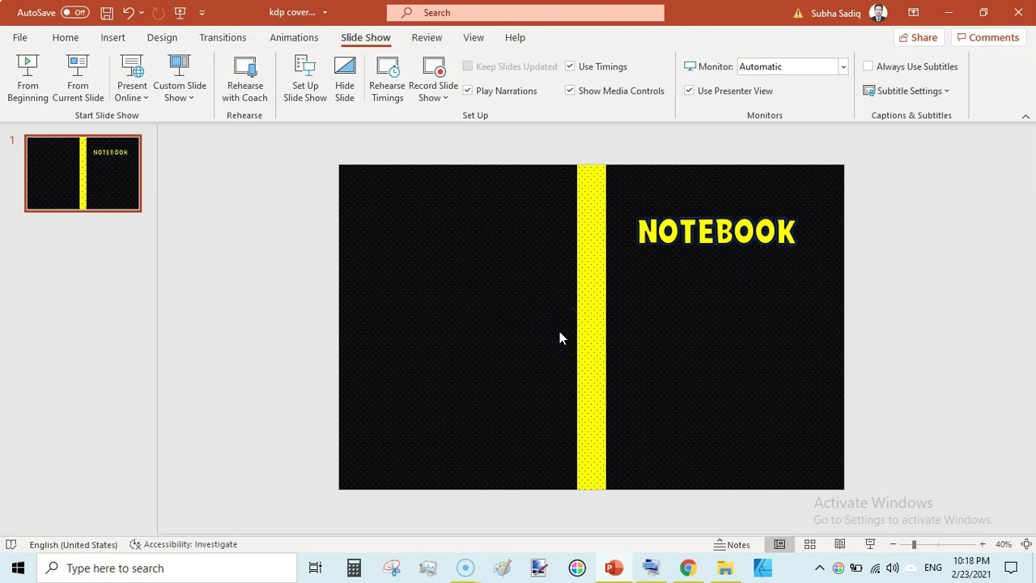
- Switch to Chrome, search for "kdp cover template" in a new tab and open Amazon KDP's Paperback Cover Templates page
left_click(238, 233)
left_click(688, 567)
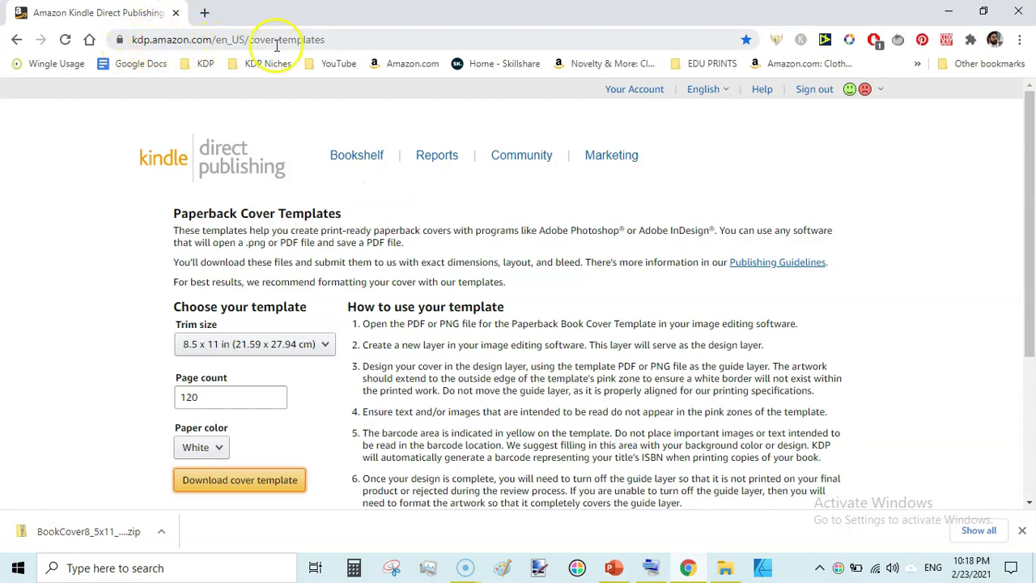
left_click(200, 10)
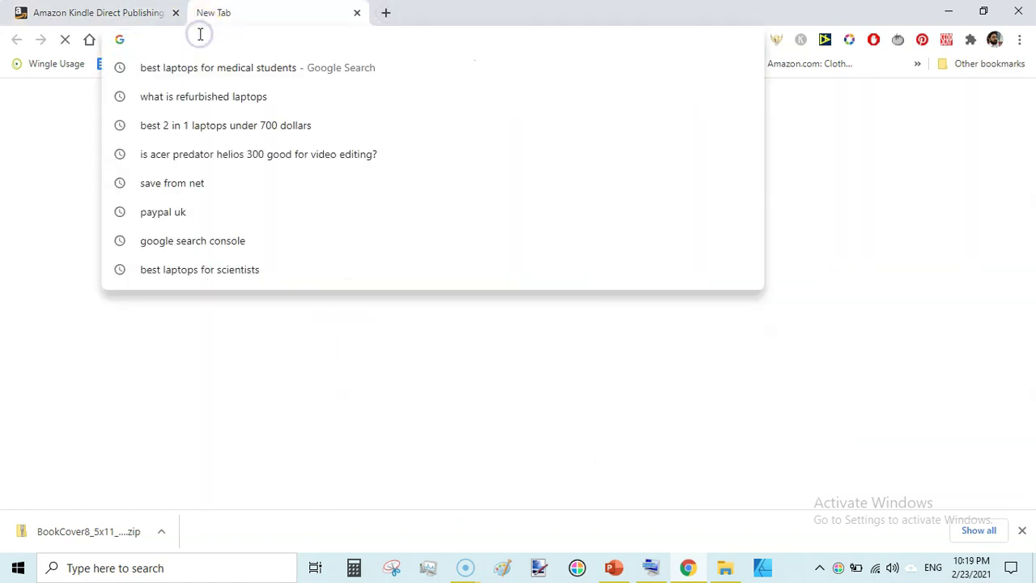
type("k")
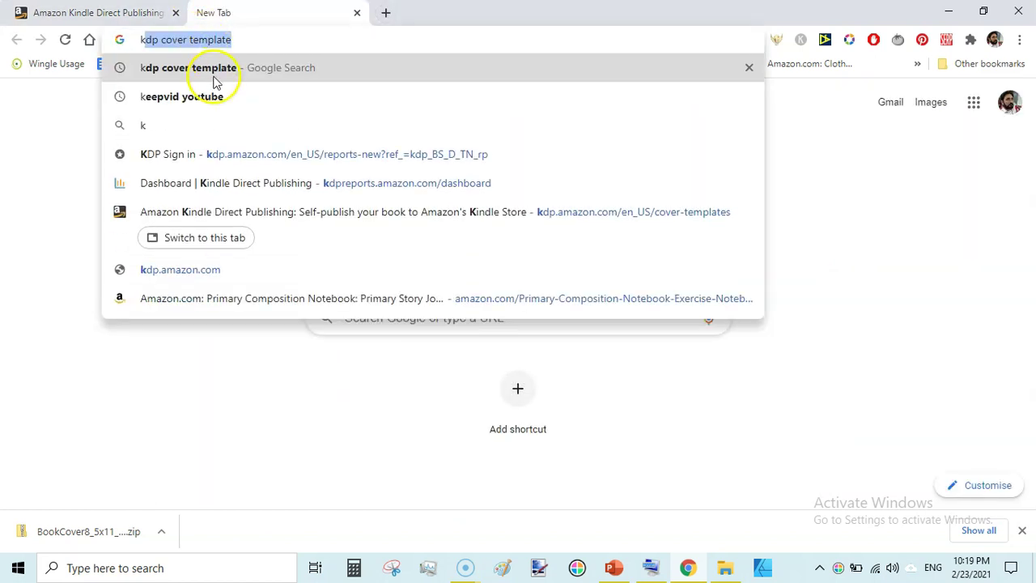
left_click(216, 75)
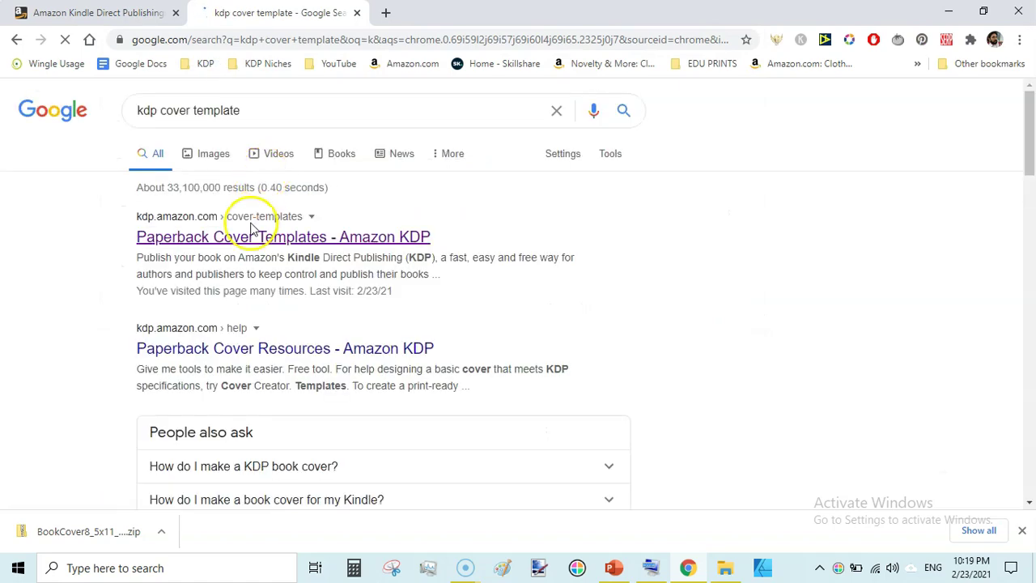
left_click(229, 243)
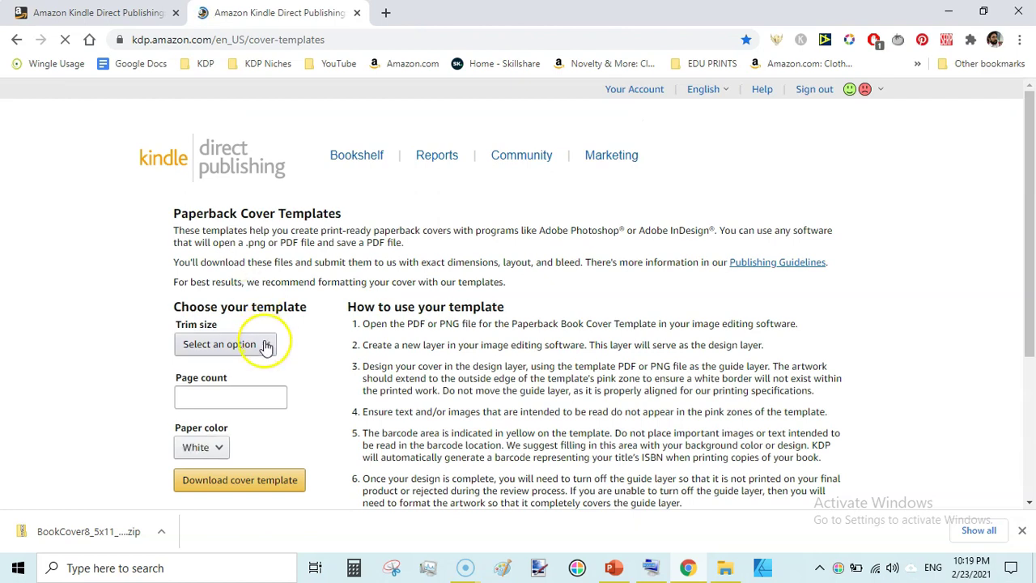
- Download a white-paper cover template with trim size 8.5 x 11 in and a page count of 120
left_click(267, 346)
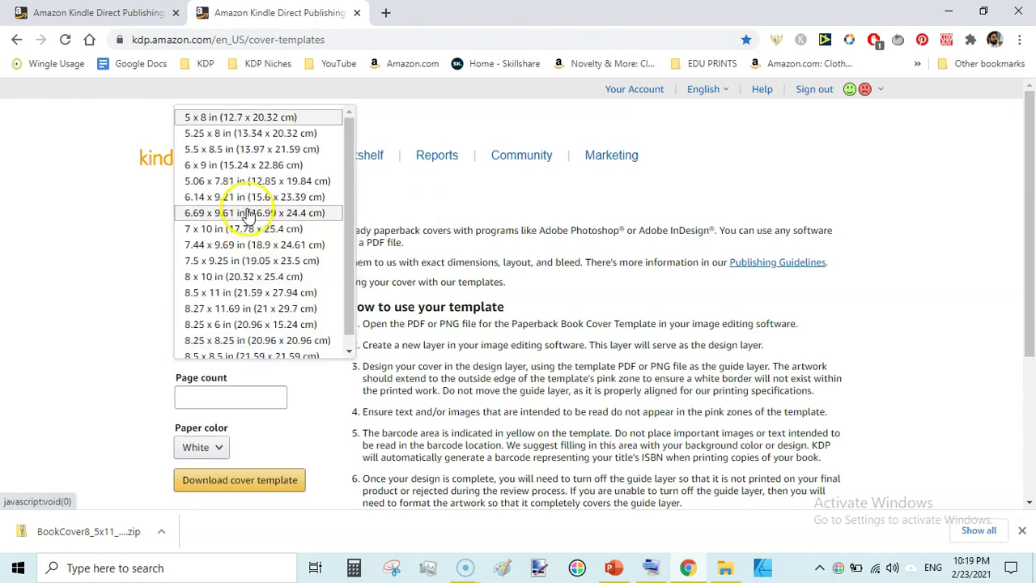
left_click(220, 296)
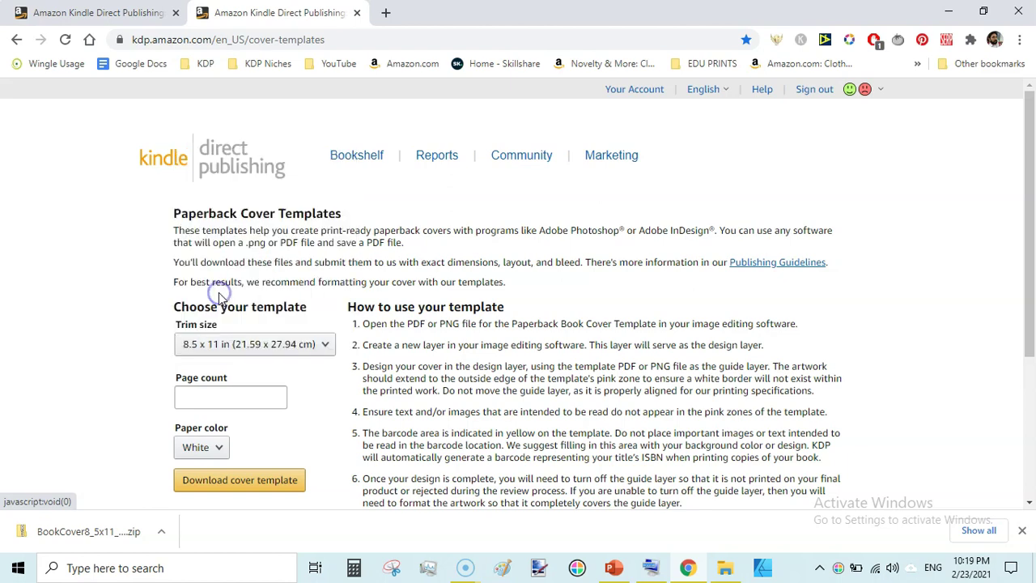
left_click(232, 394)
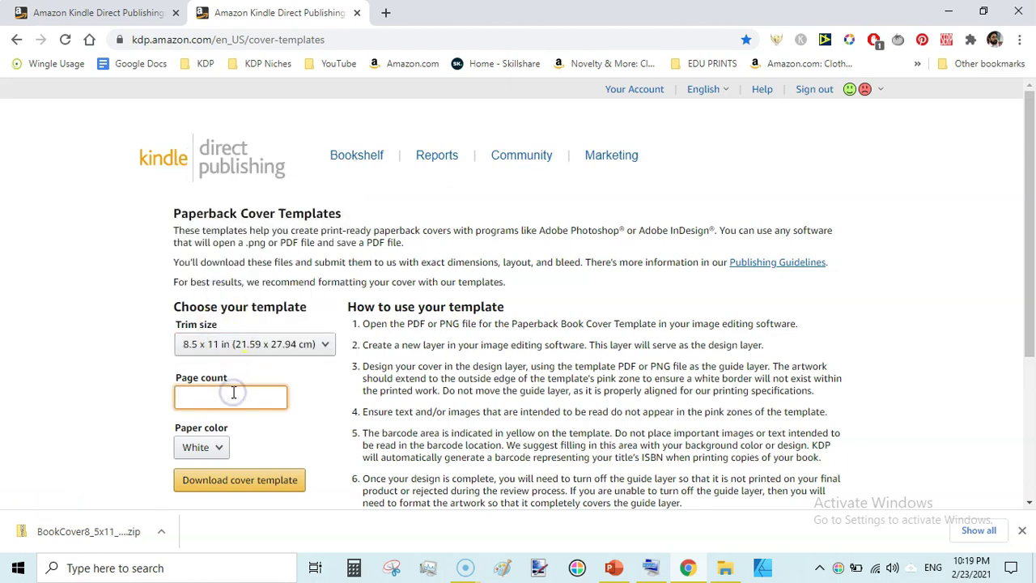
type("120")
left_click(219, 490)
- Close the extra KDP tab and show the downloaded BookCover8_5x11 zip file in its folder
left_click(358, 13)
left_click(137, 438)
right_click(121, 540)
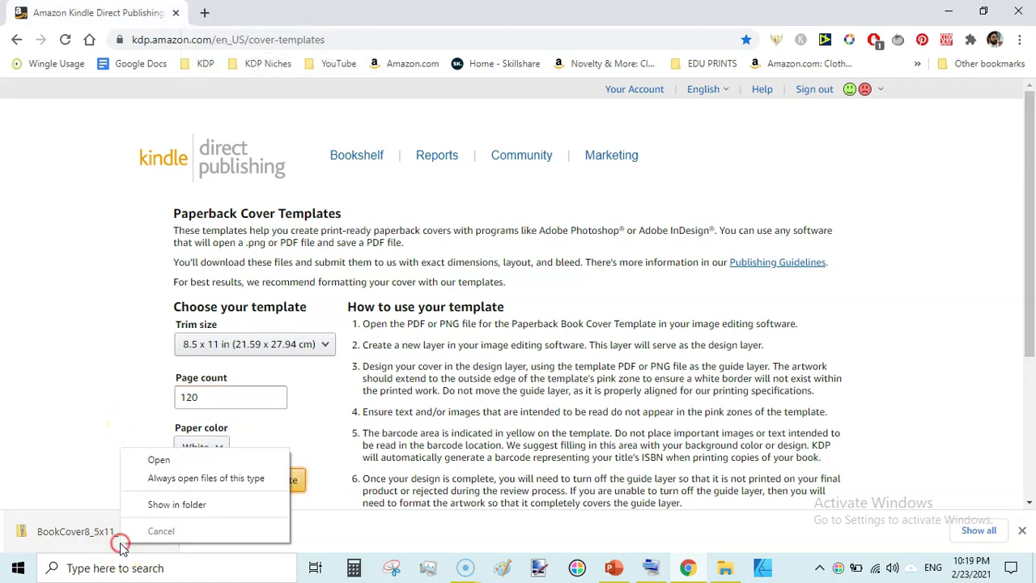
left_click(177, 503)
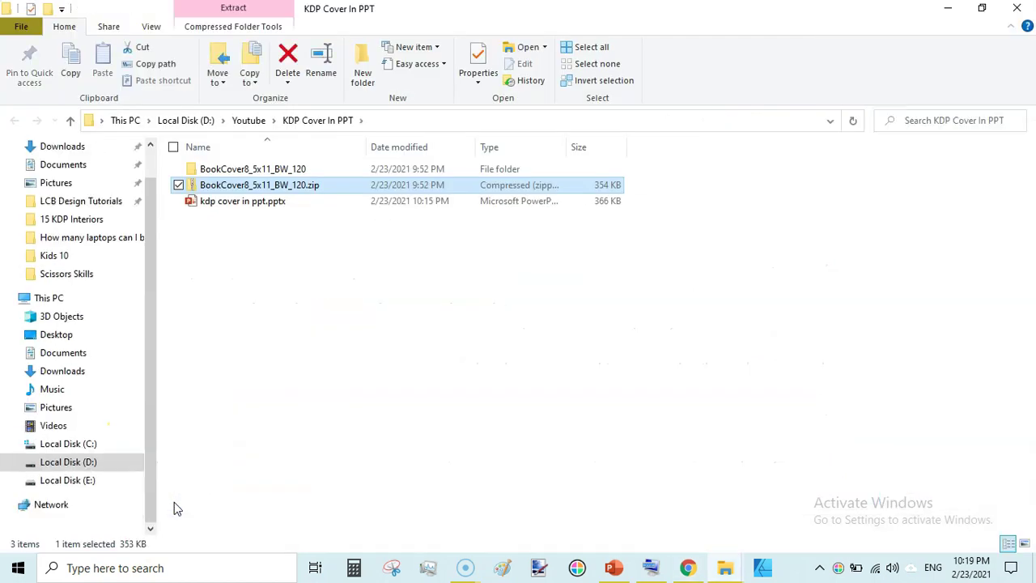
- Extract BookCover8_5x11_BW_120.zip with WinRAR into its own BookCover8_5x11_BW_120 folder, replacing all existing files
left_click(294, 190)
right_click(294, 190)
mouse_move(400, 286)
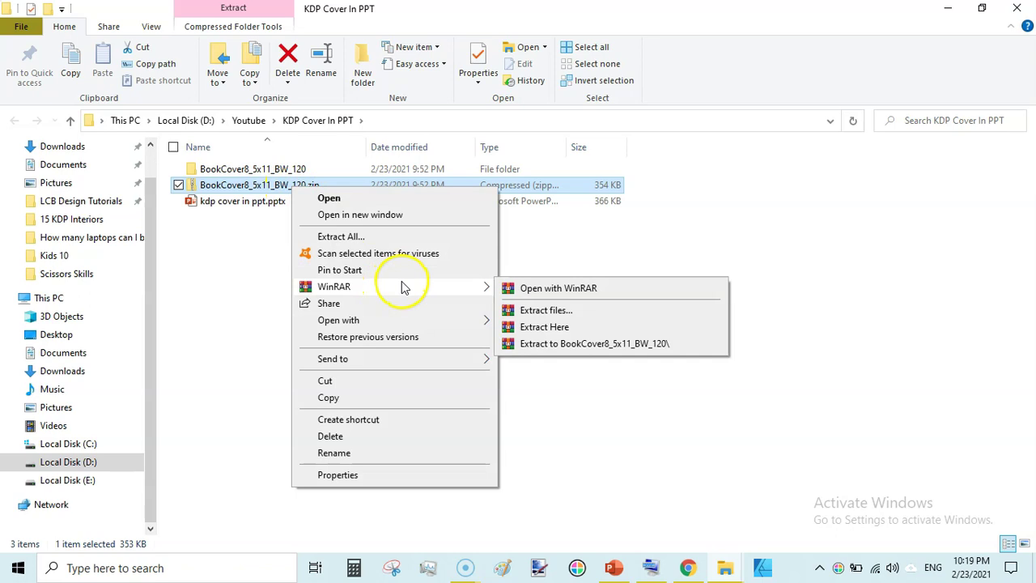
left_click(567, 347)
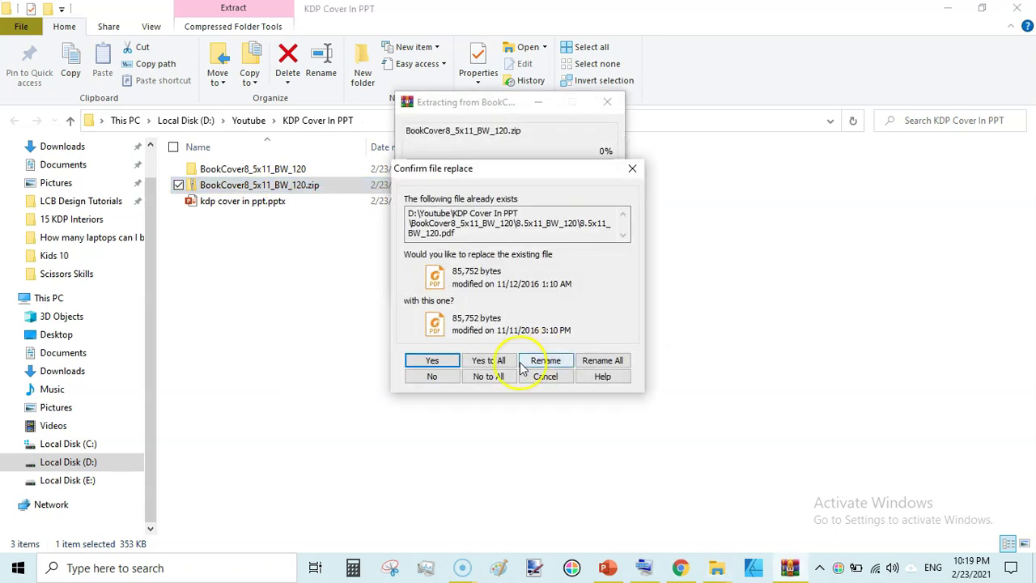
left_click(508, 361)
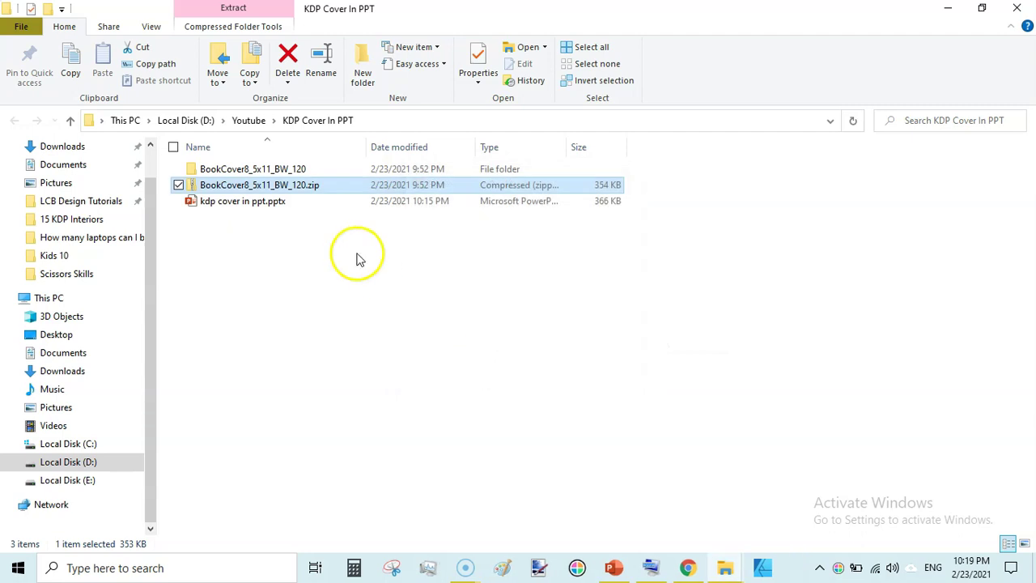
- View the template image 8.5x11_BW_120.png from the 8.5x11_BW_120 subfolder of the extracted folder
double_click(287, 168)
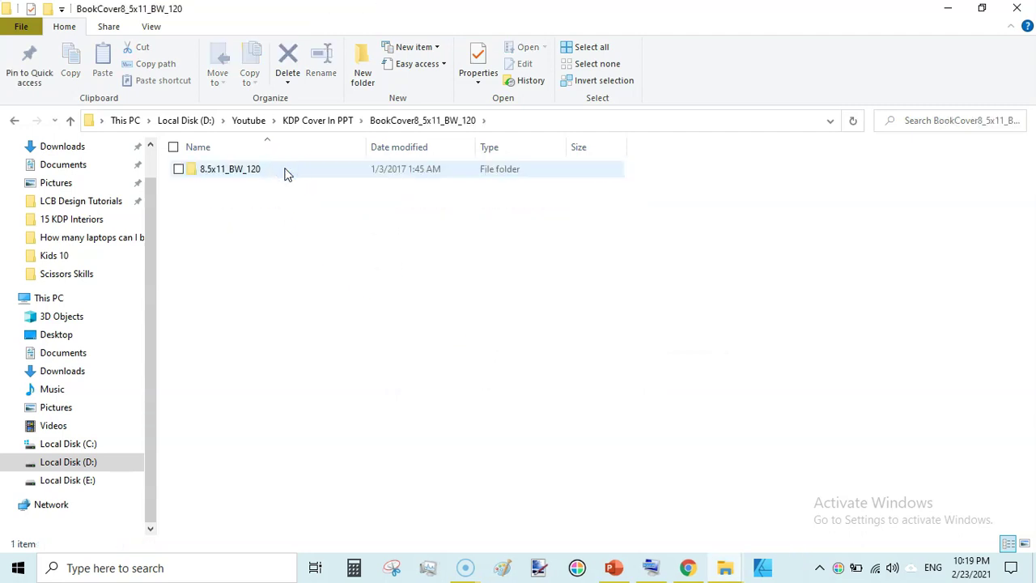
double_click(251, 170)
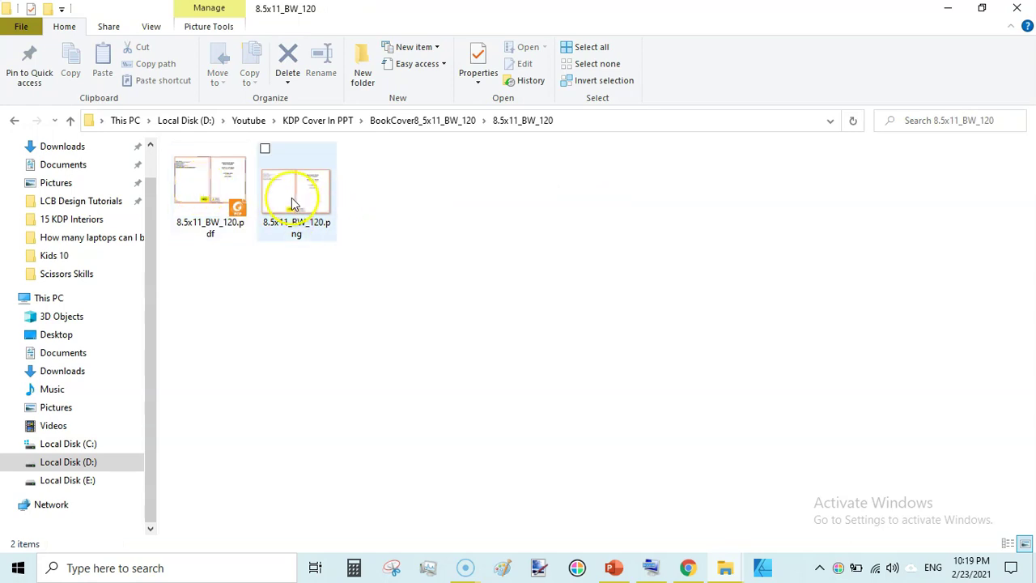
left_click(323, 203)
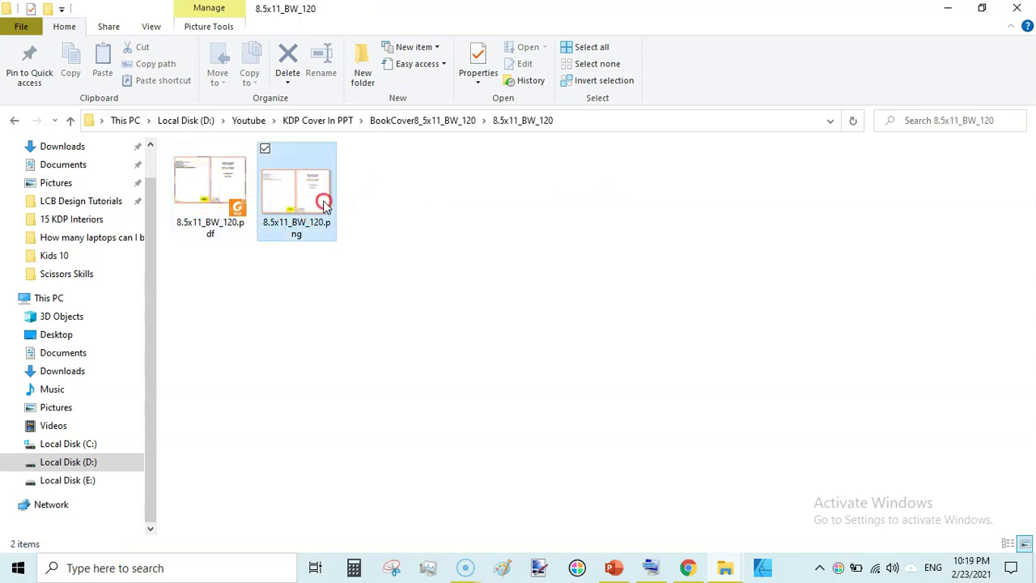
right_click(323, 203)
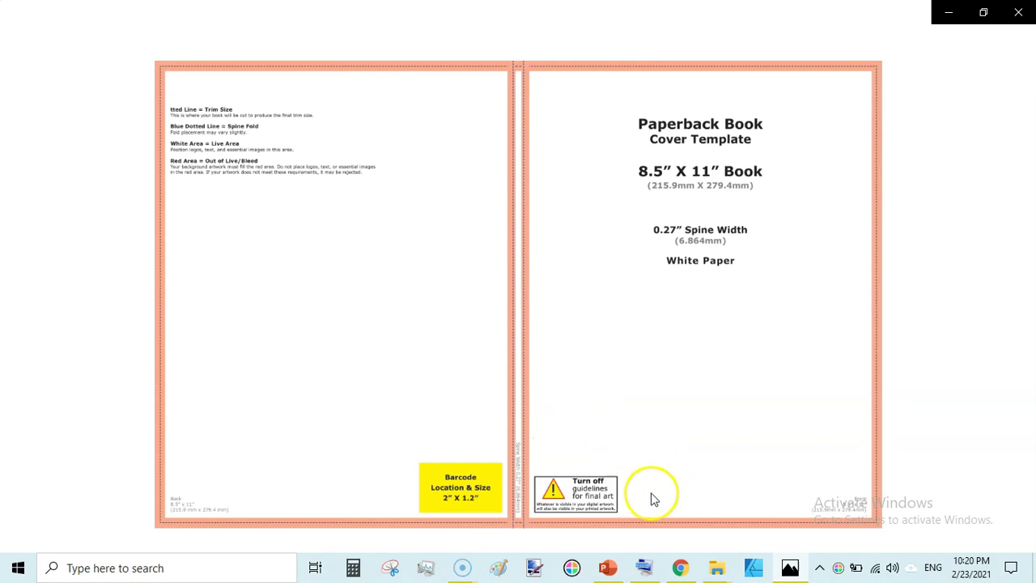
- Switch to PowerPoint and create a new blank presentation
left_click(607, 568)
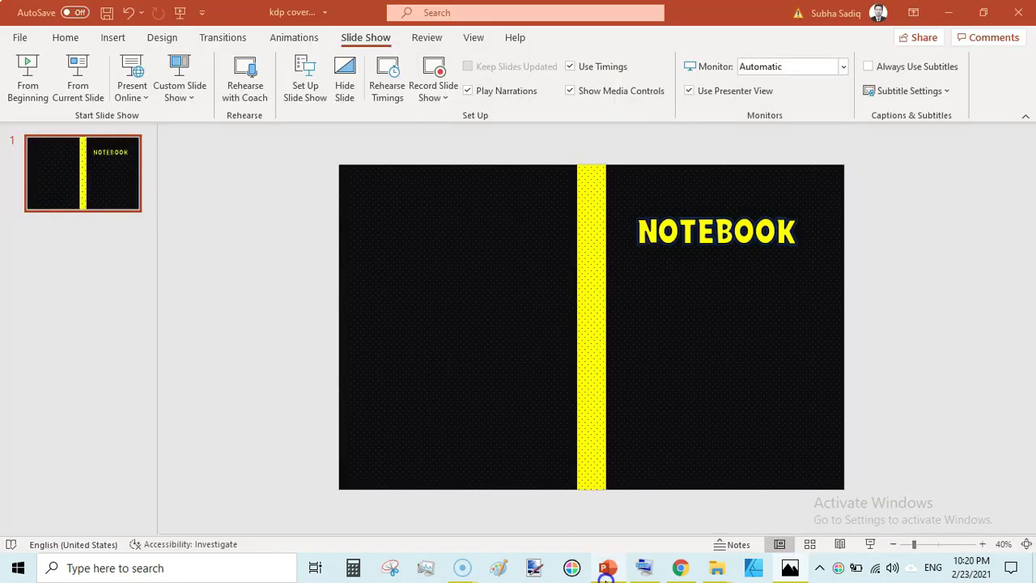
left_click(21, 38)
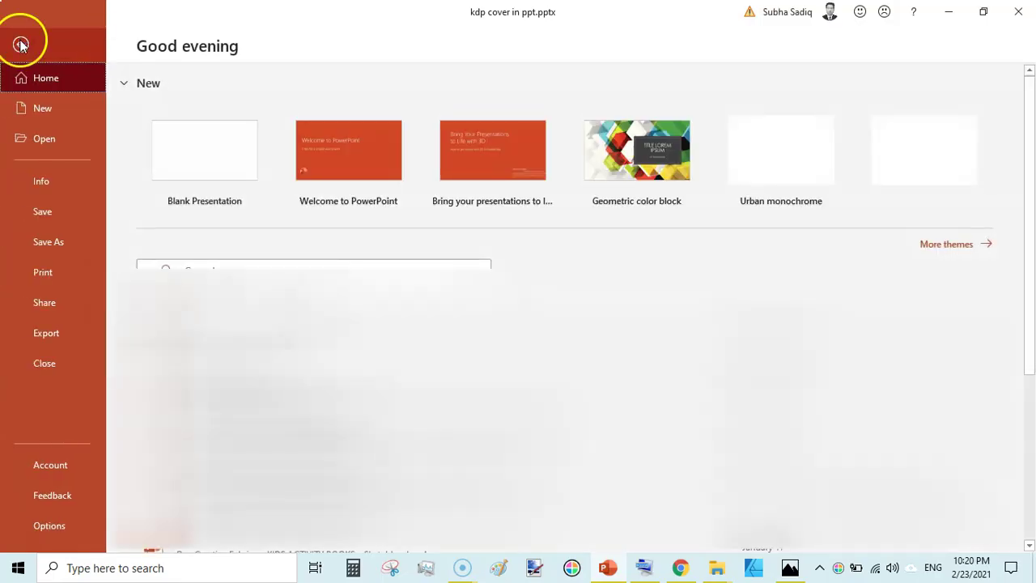
left_click(41, 109)
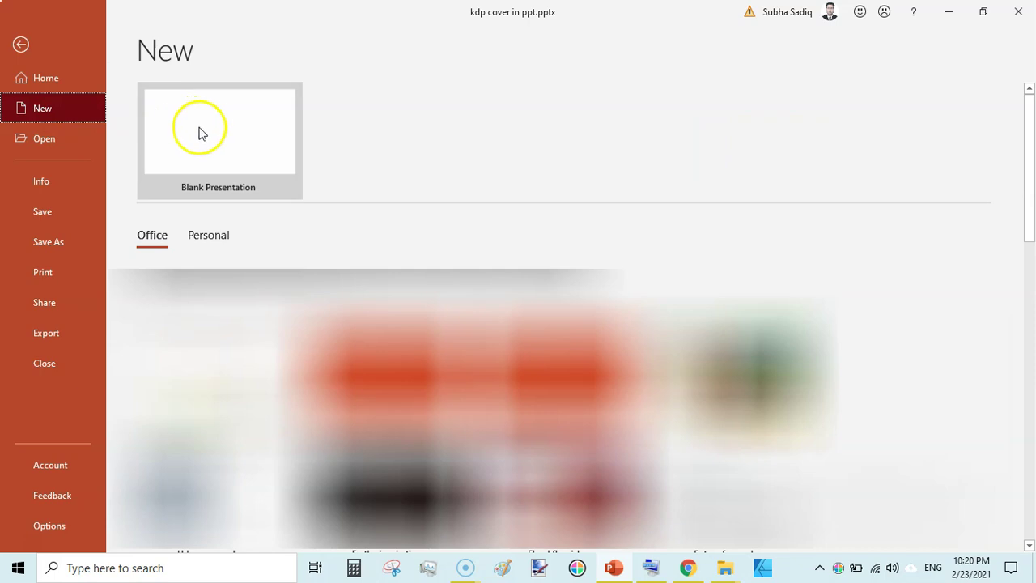
left_click(202, 134)
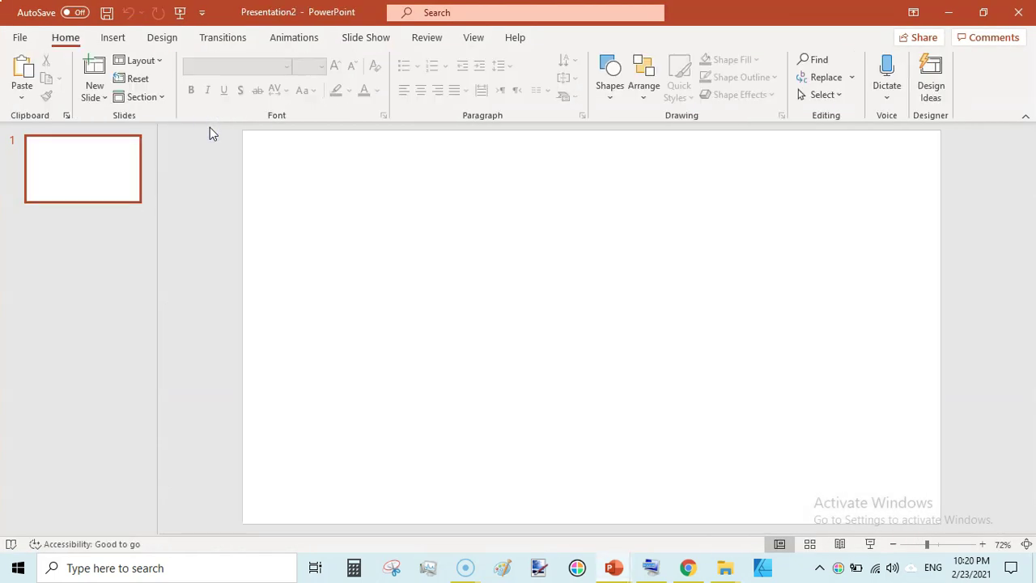
- Delete the title and subtitle placeholders from the blank slide
left_click(226, 206)
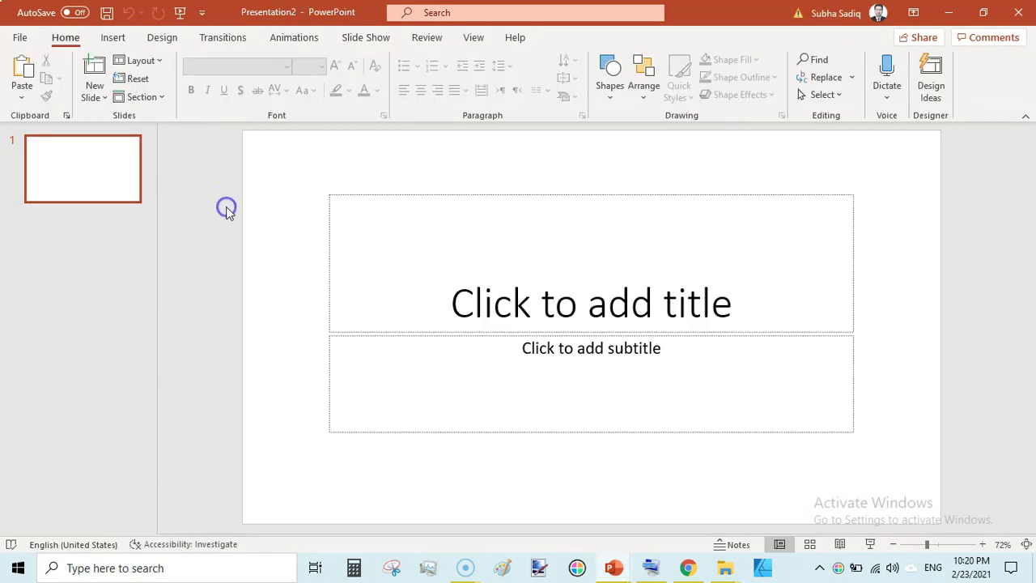
left_click(298, 217)
key("ctrl+a")
key("Delete")
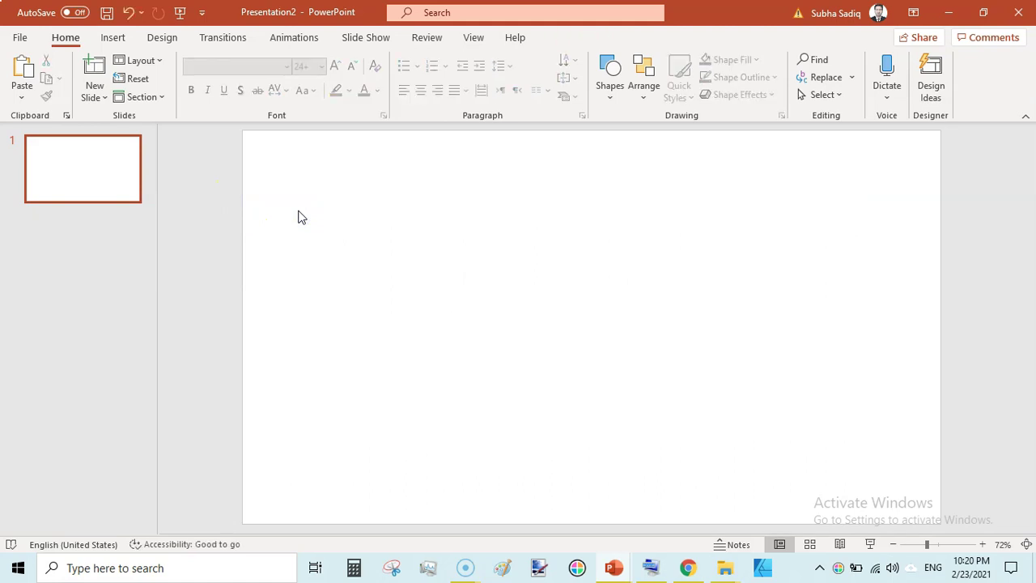
- Open the custom slide size settings for the new presentation
left_click(163, 39)
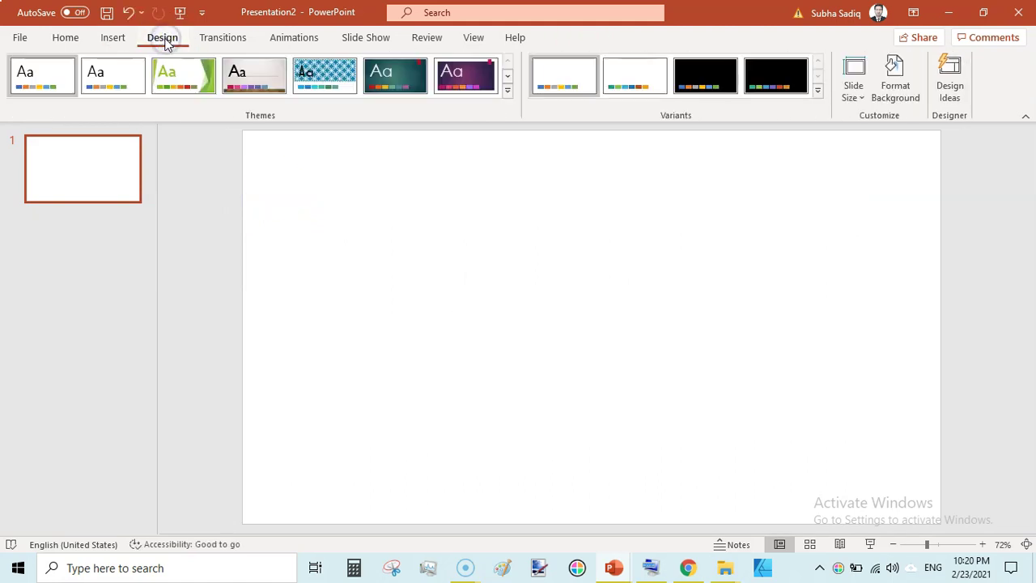
left_click(856, 101)
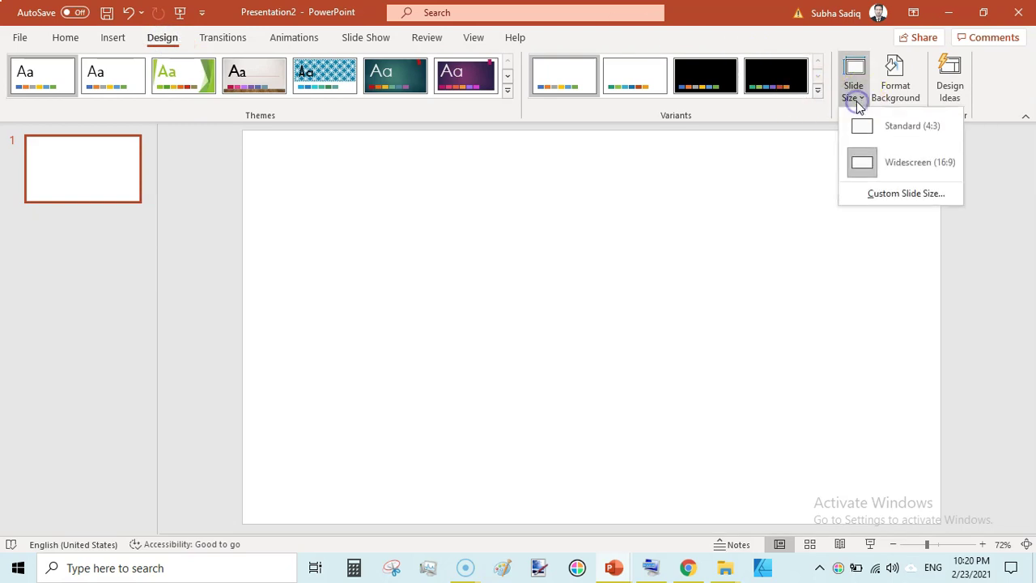
left_click(903, 195)
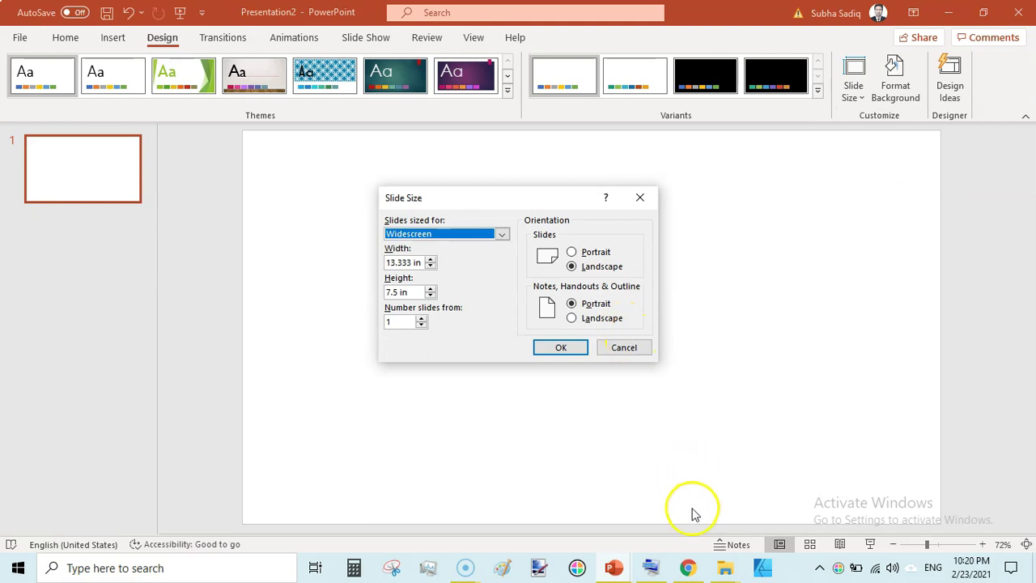
- Bring up the cover template image and place Calculator over it, keeping the book and spine dimensions readable
left_click(354, 566)
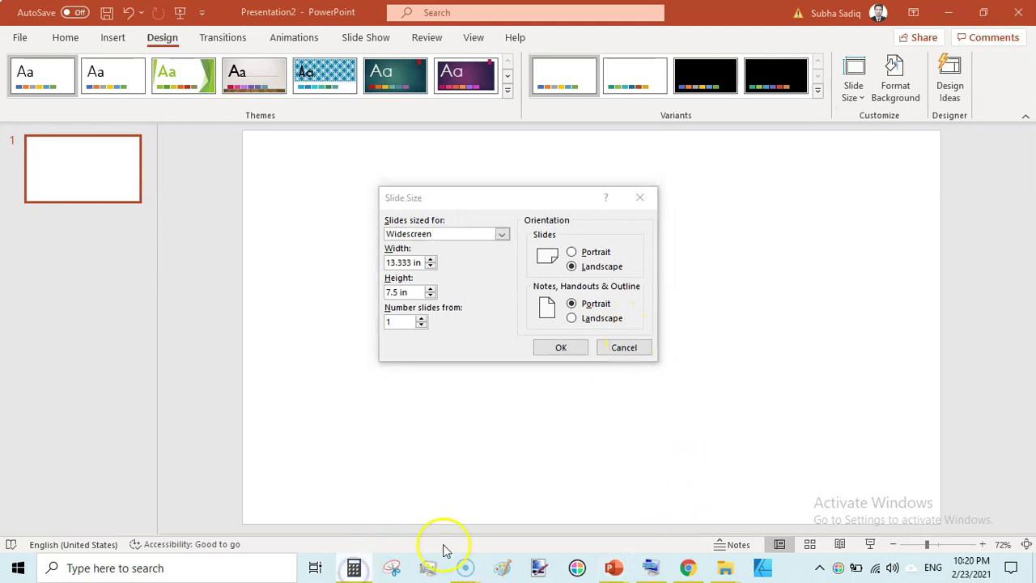
mouse_move(650, 568)
left_click(428, 569)
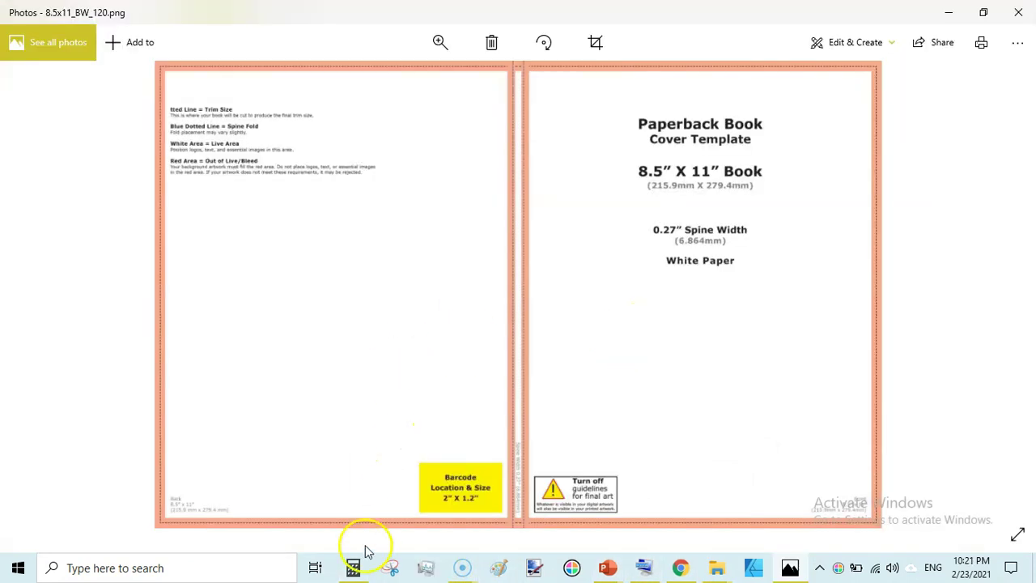
left_click(353, 567)
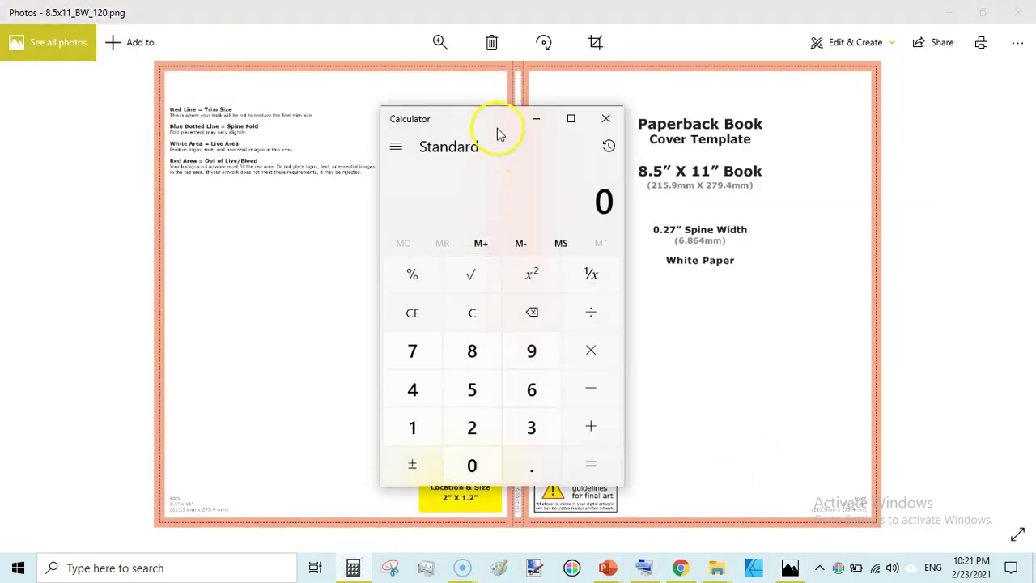
left_click_drag(500, 133, 394, 139)
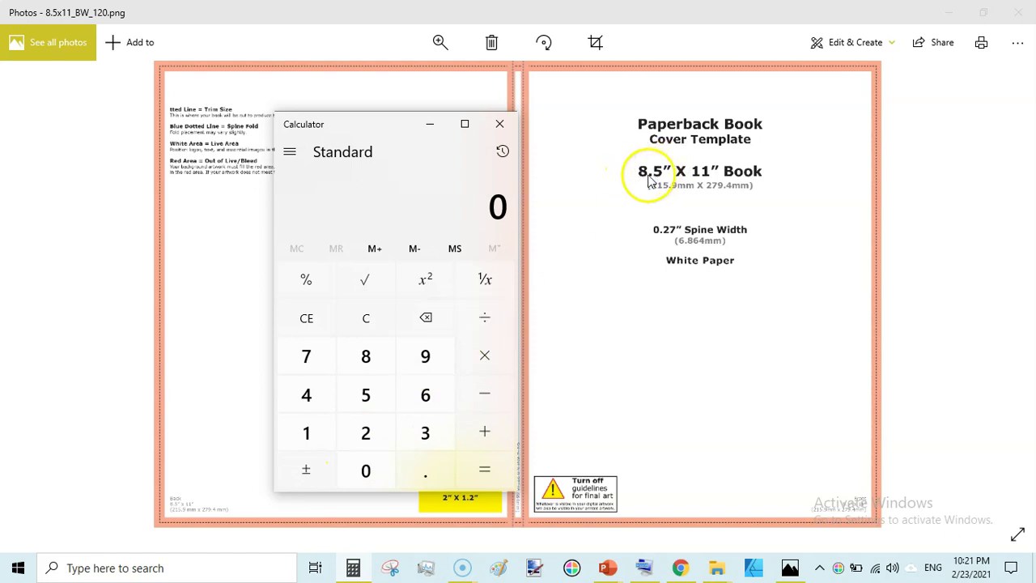
- Multiply 8.5 by 2 in Calculator to get the combined width of the front and back covers
left_click(366, 358)
left_click(415, 470)
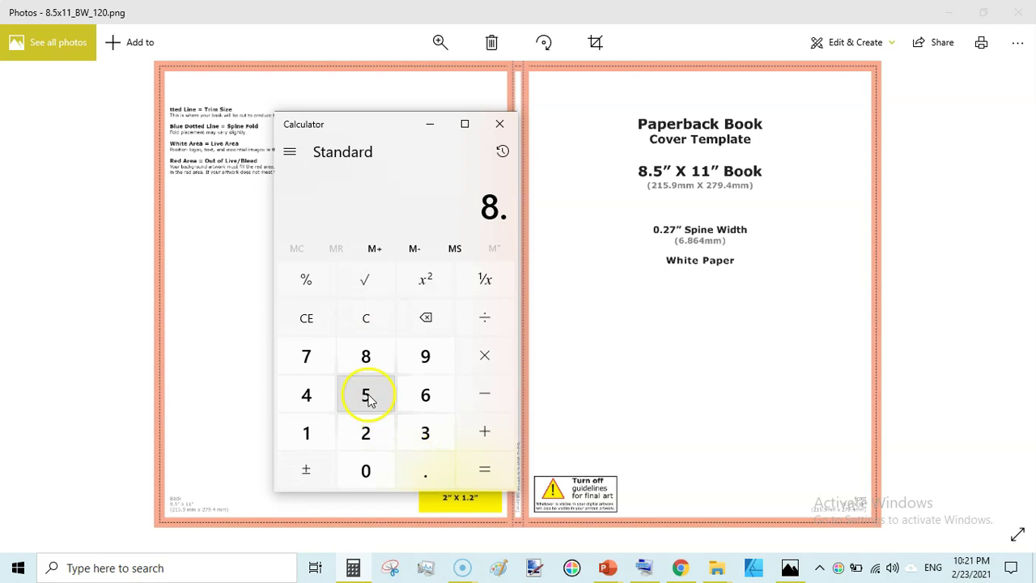
left_click(369, 401)
left_click(490, 358)
left_click(366, 432)
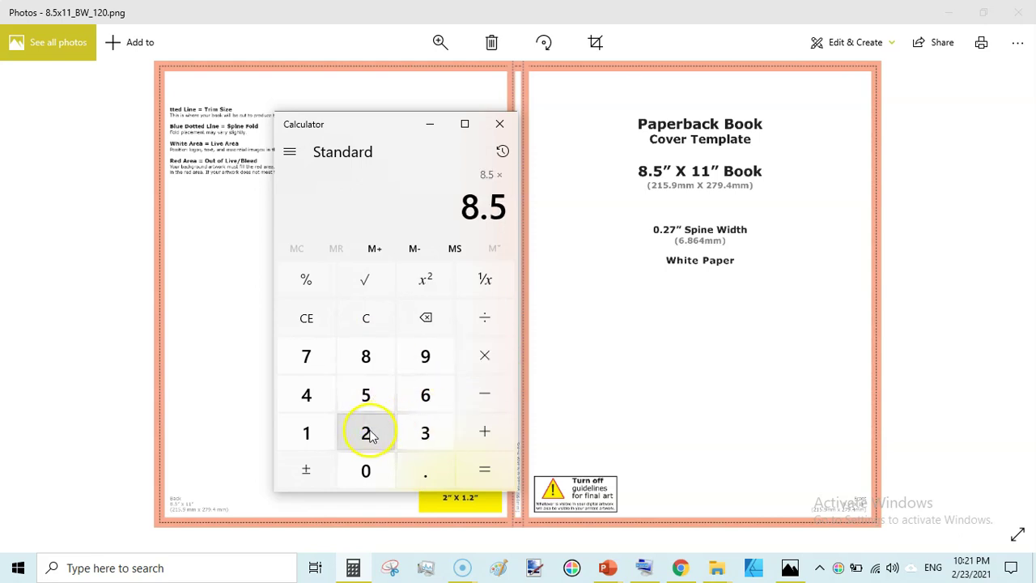
left_click(479, 469)
- Add the 0.27 spine width and the 0.25 bleed allowance to the combined cover width in Calculator
left_click(484, 433)
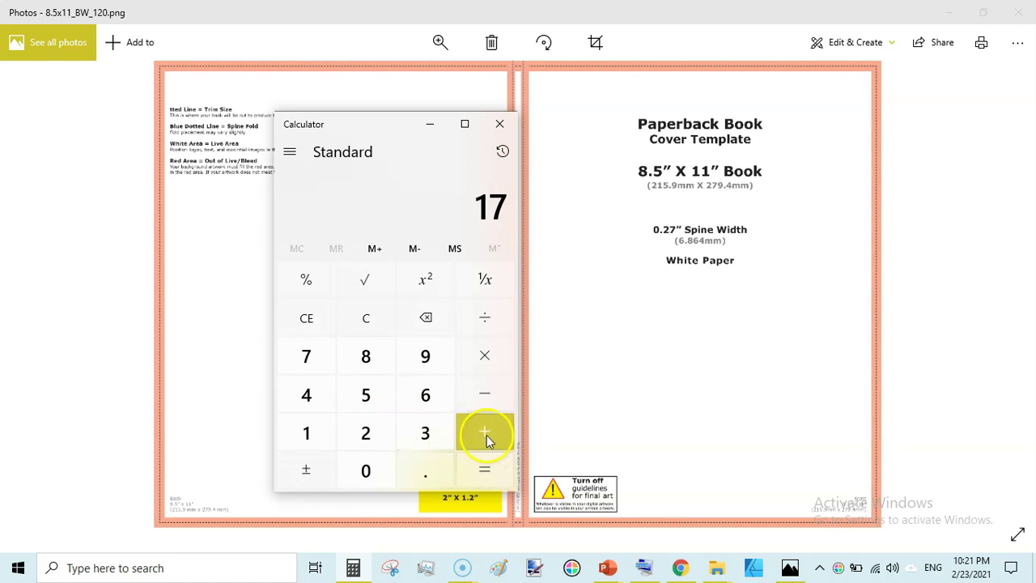
left_click(425, 472)
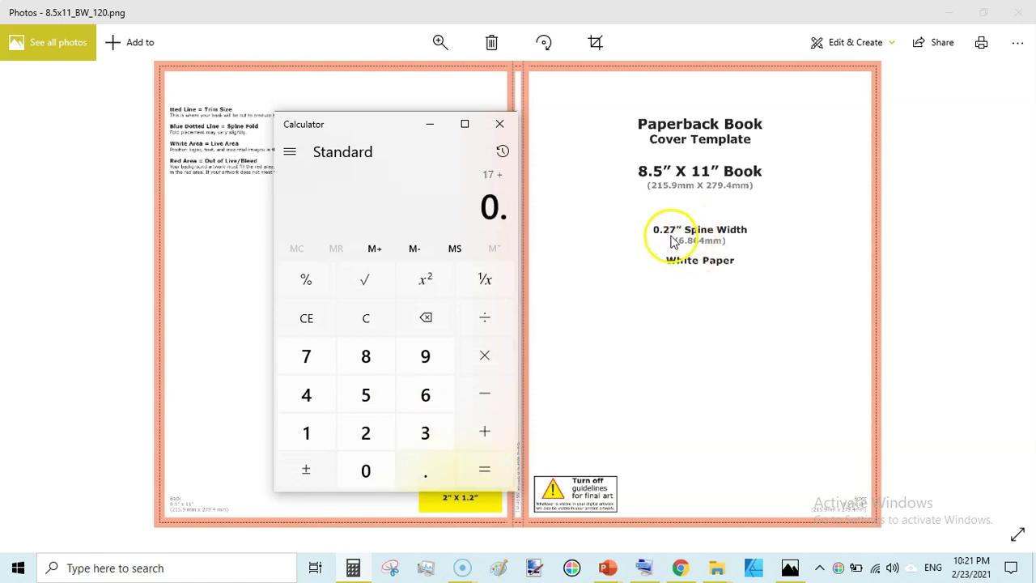
left_click(365, 435)
left_click(316, 363)
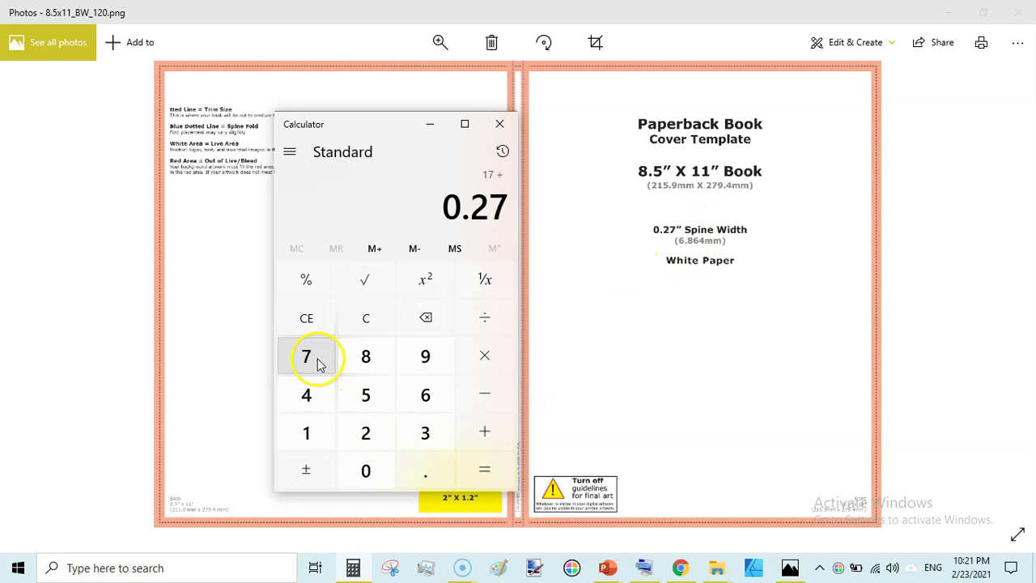
left_click(476, 440)
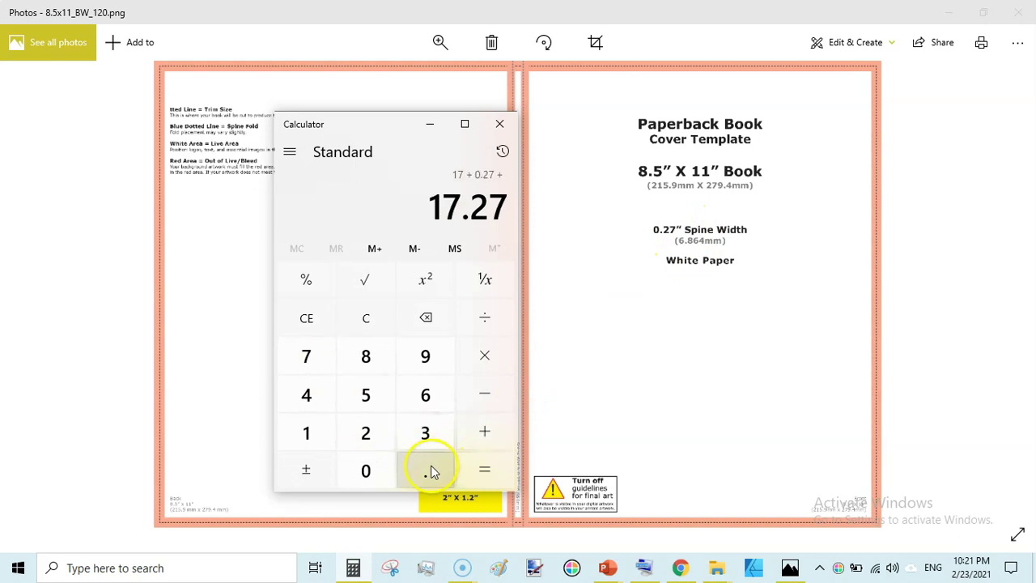
left_click(426, 471)
left_click(366, 435)
left_click(365, 394)
left_click(489, 471)
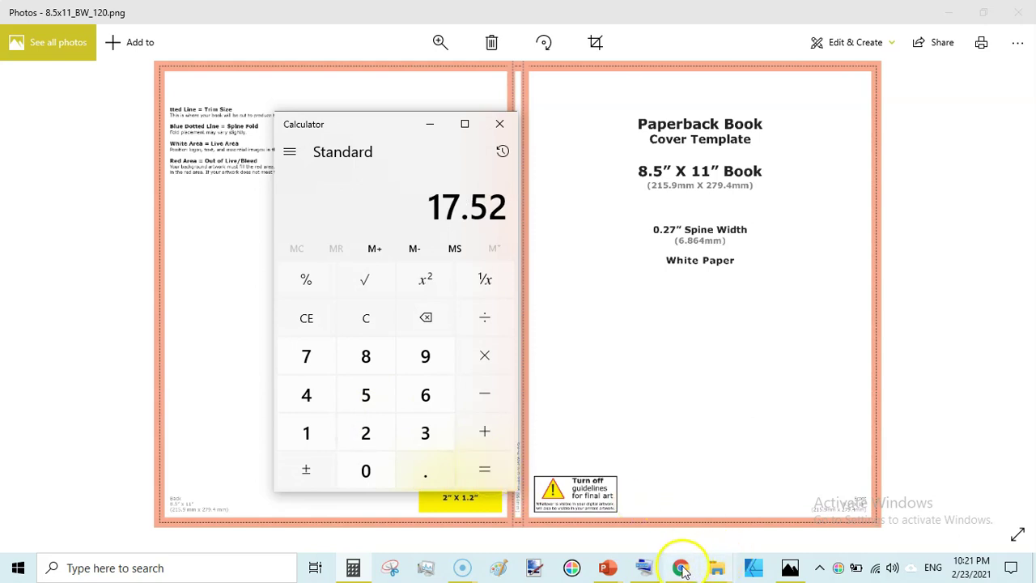
- Switch to Presentation2 in PowerPoint and set the custom slide width to 17.52 in
mouse_move(609, 569)
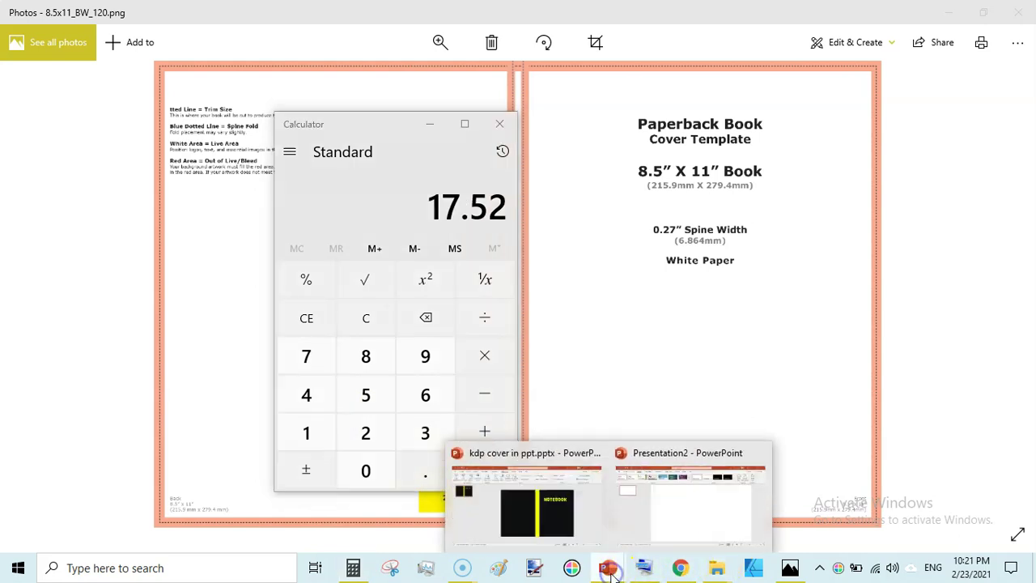
left_click(682, 509)
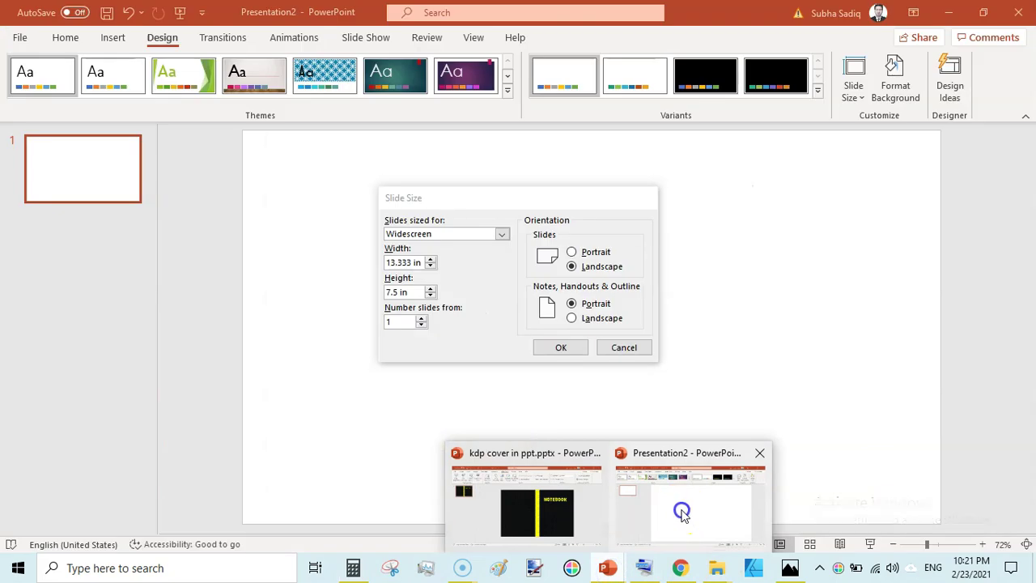
left_click(410, 262)
key("BackSpace")
key("BackSpace")
key("BackSpace")
key("BackSpace")
key("BackSpace")
key("BackSpace")
type("17")
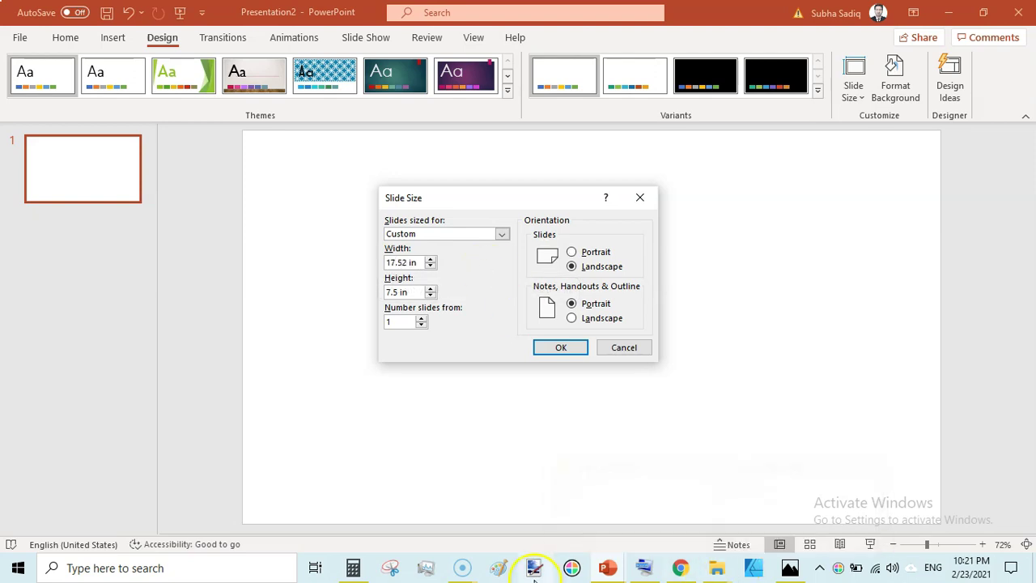
- Return to the cover template and Calculator, clear the last result and add 0.25 to the 11 in book height
left_click(789, 568)
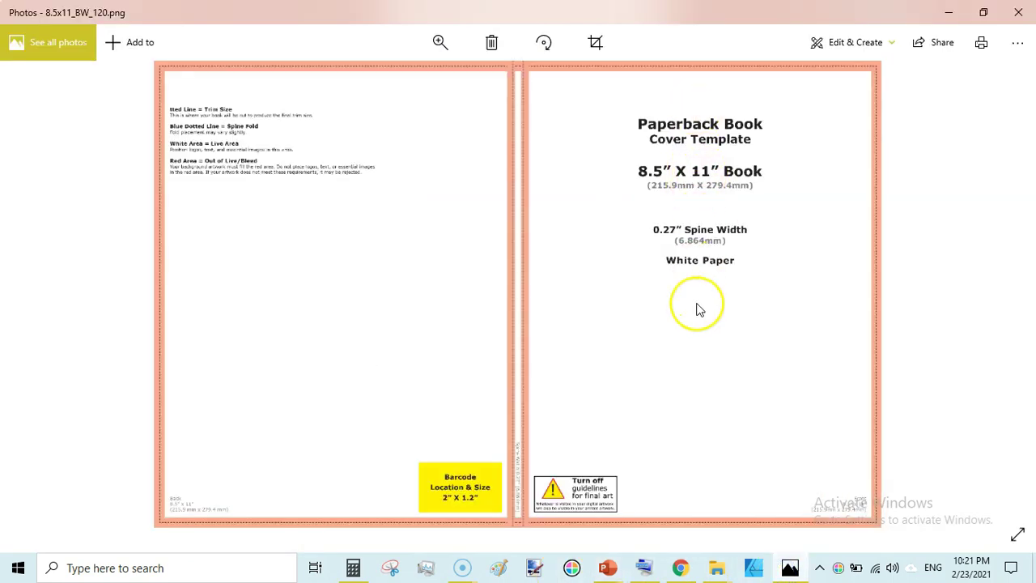
left_click(352, 569)
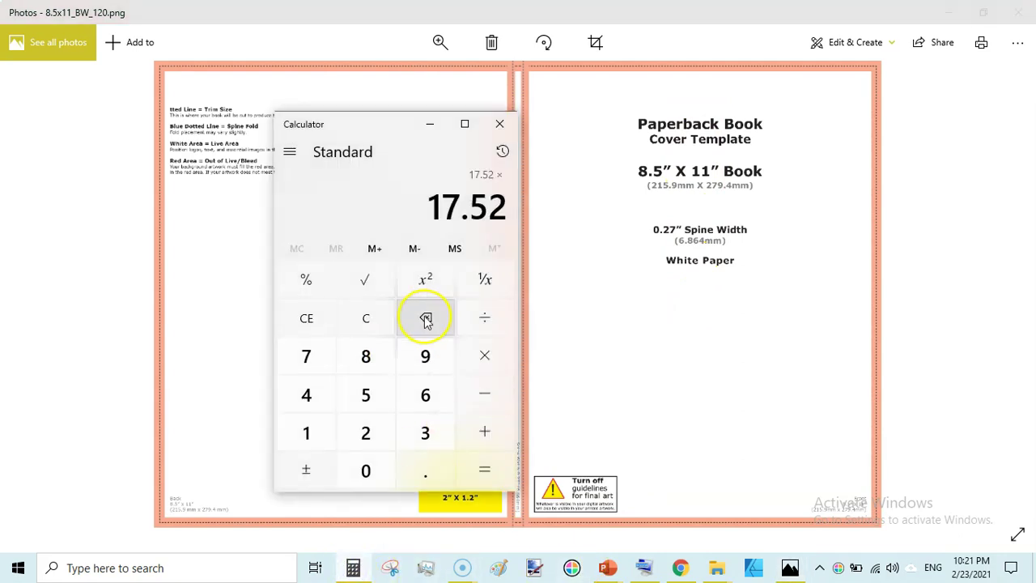
left_click(361, 320)
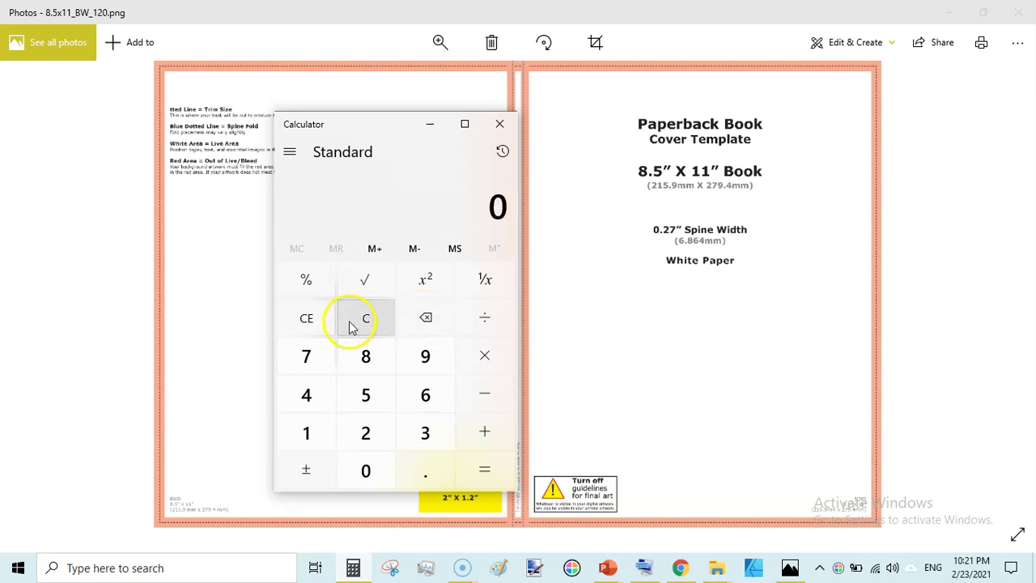
left_click(481, 433)
left_click(427, 473)
left_click(377, 441)
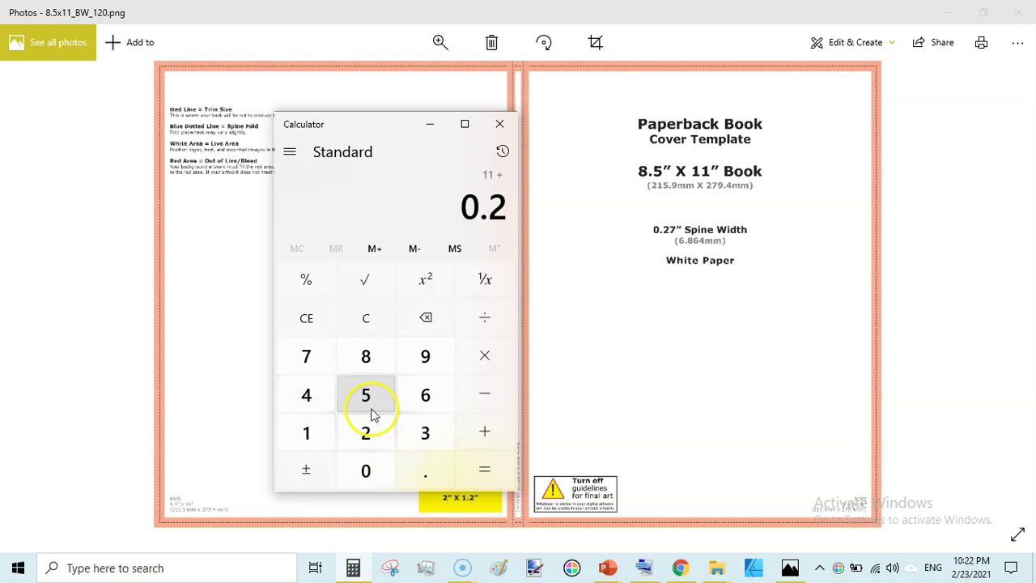
left_click(377, 403)
left_click(496, 467)
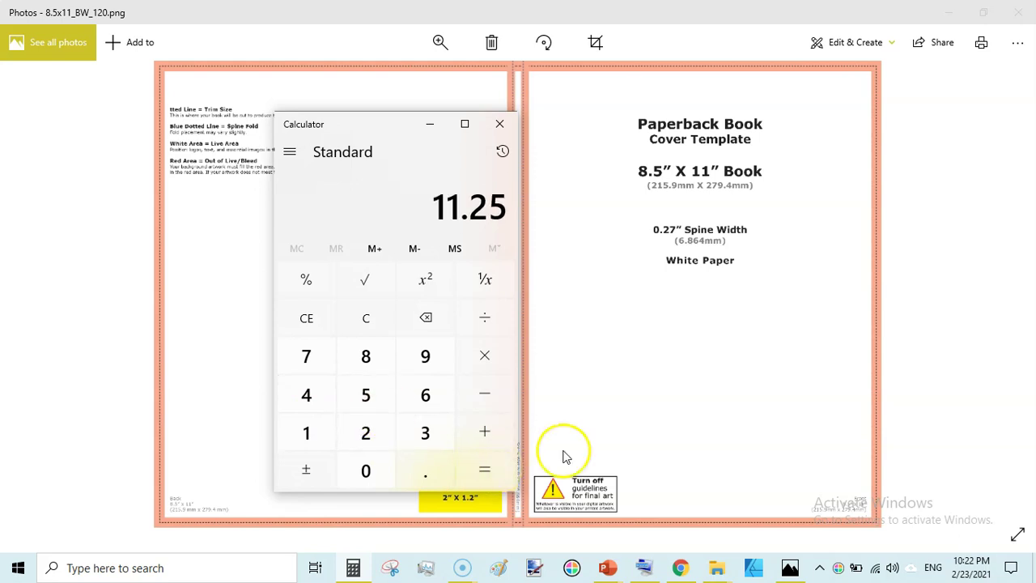
- Switch back to Presentation2, set the slide height to 11.25 in and apply the new size with Ensure Fit
mouse_move(609, 567)
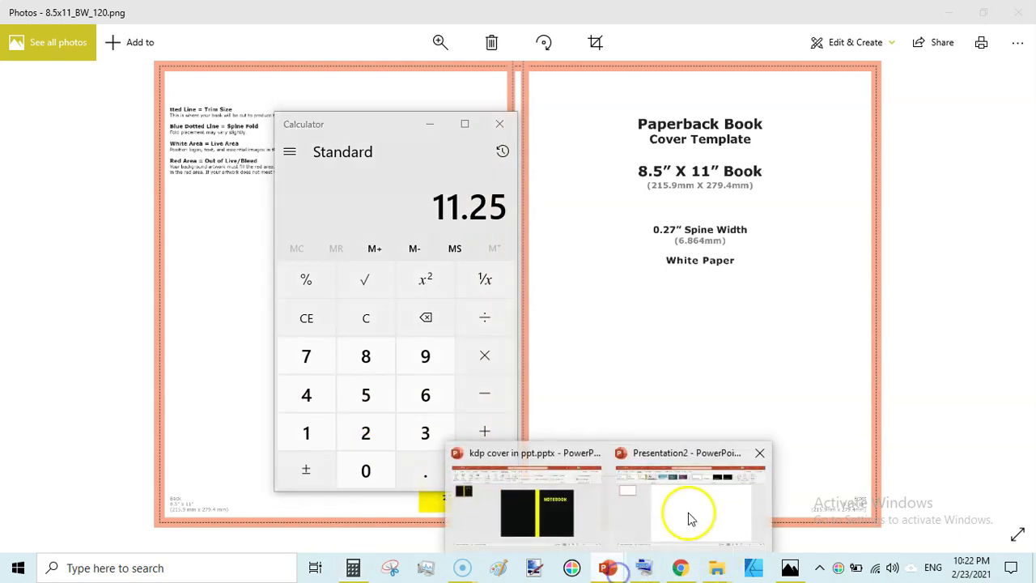
left_click(689, 513)
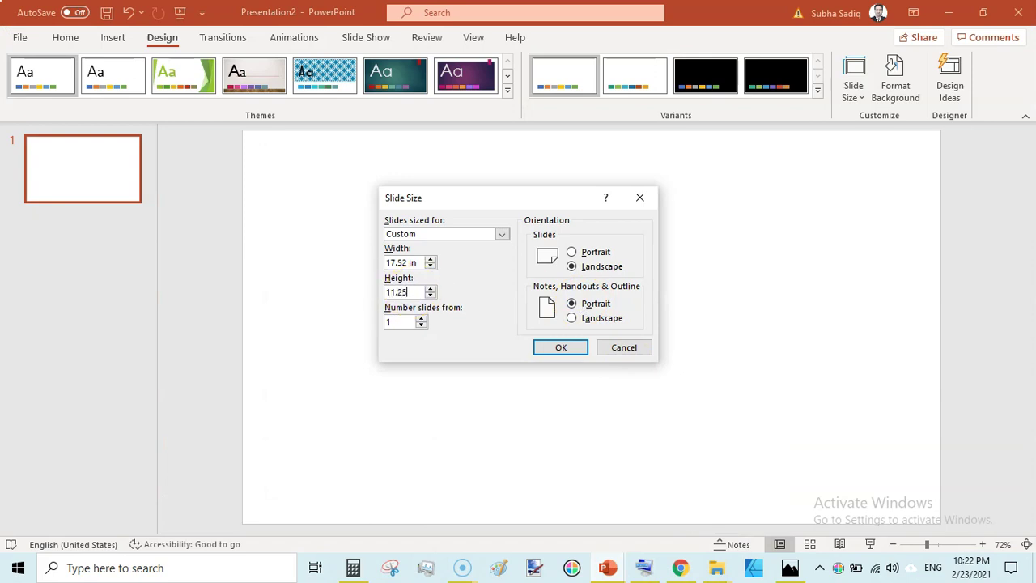
left_click(549, 350)
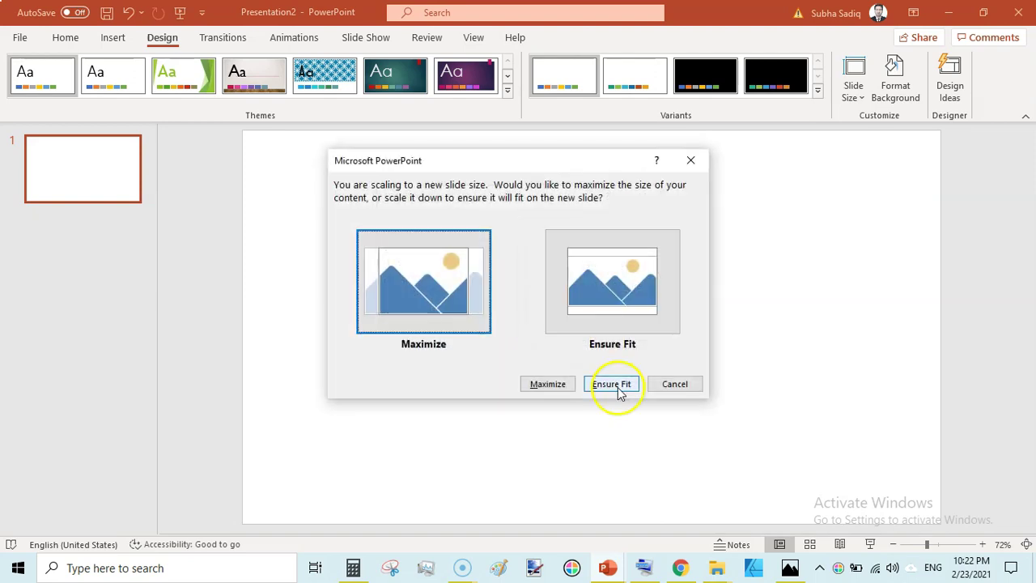
left_click(615, 385)
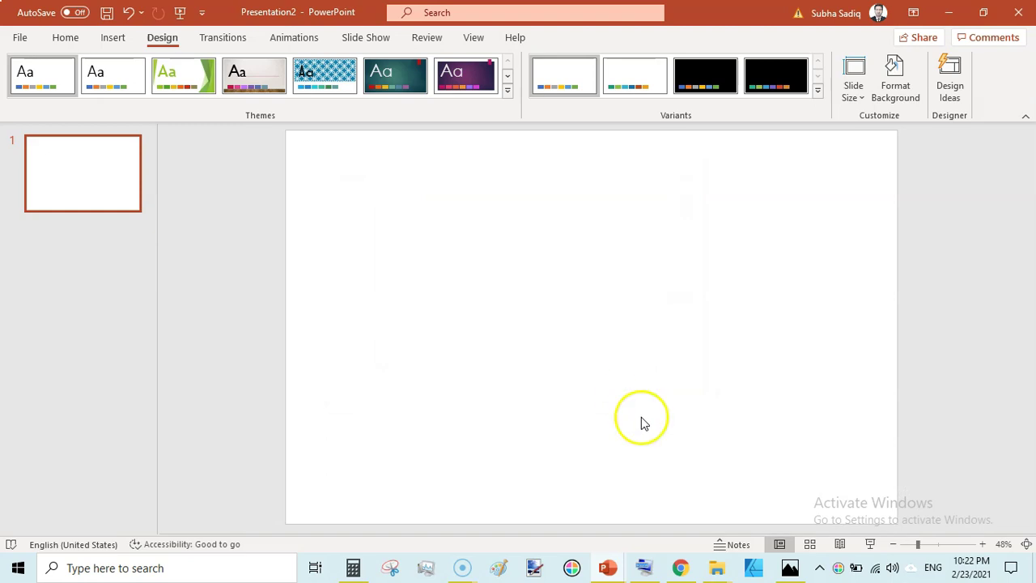
- Close the duplicate 8.5x11_BW_120 folder window and the Photos viewer, keeping the folder with the template image open
mouse_move(718, 569)
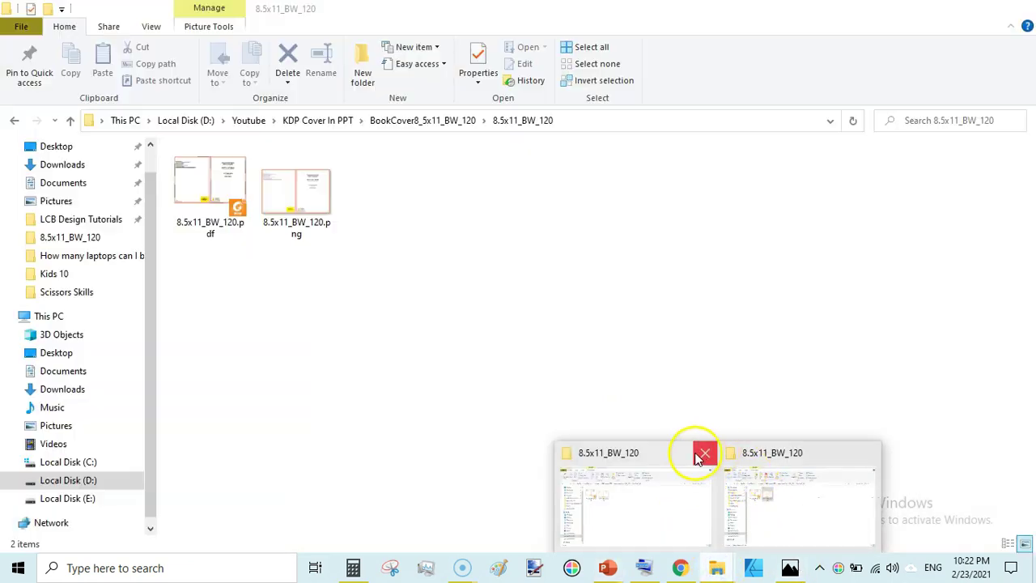
left_click(698, 453)
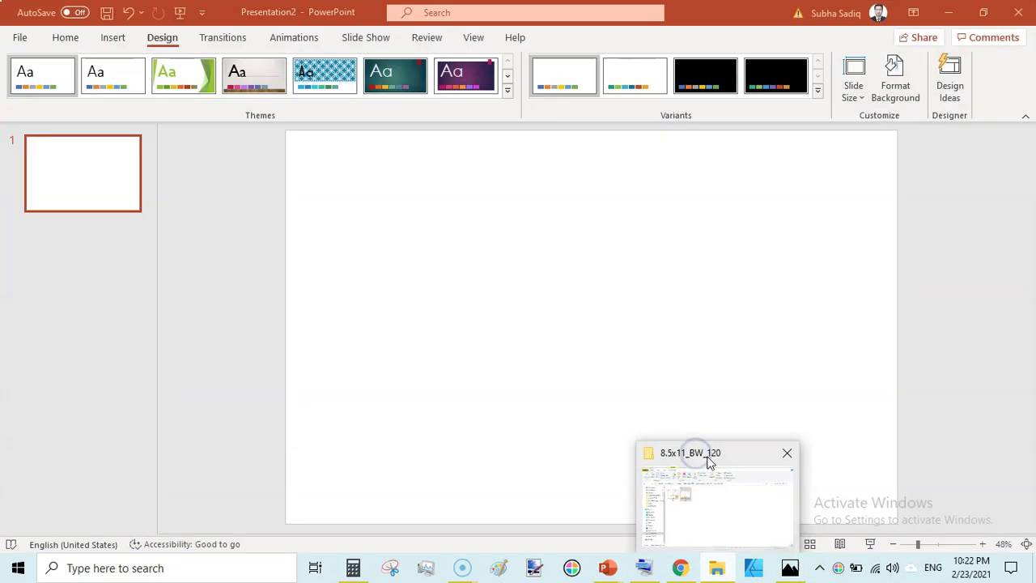
left_click(708, 458)
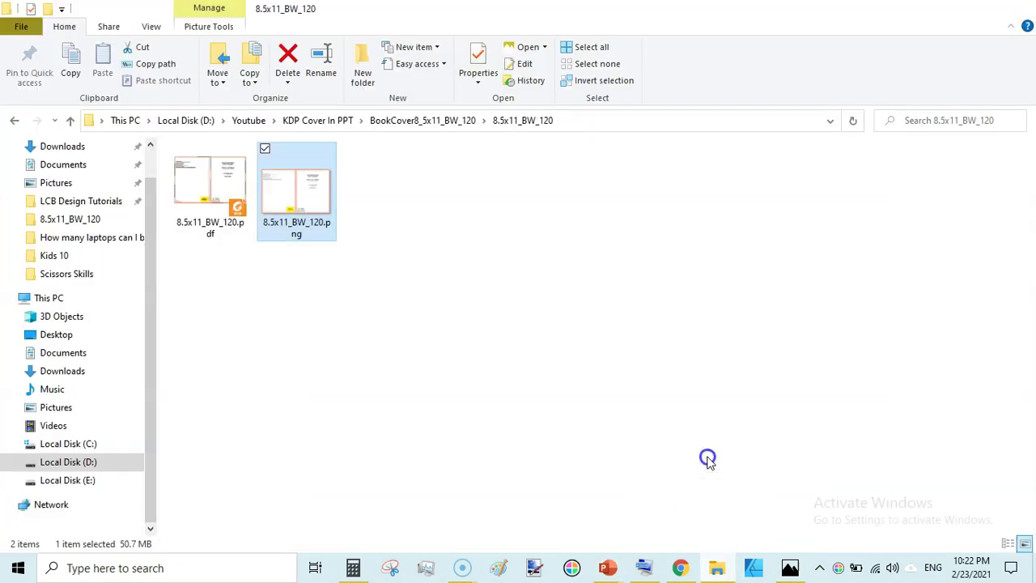
left_click(789, 569)
left_click(1013, 16)
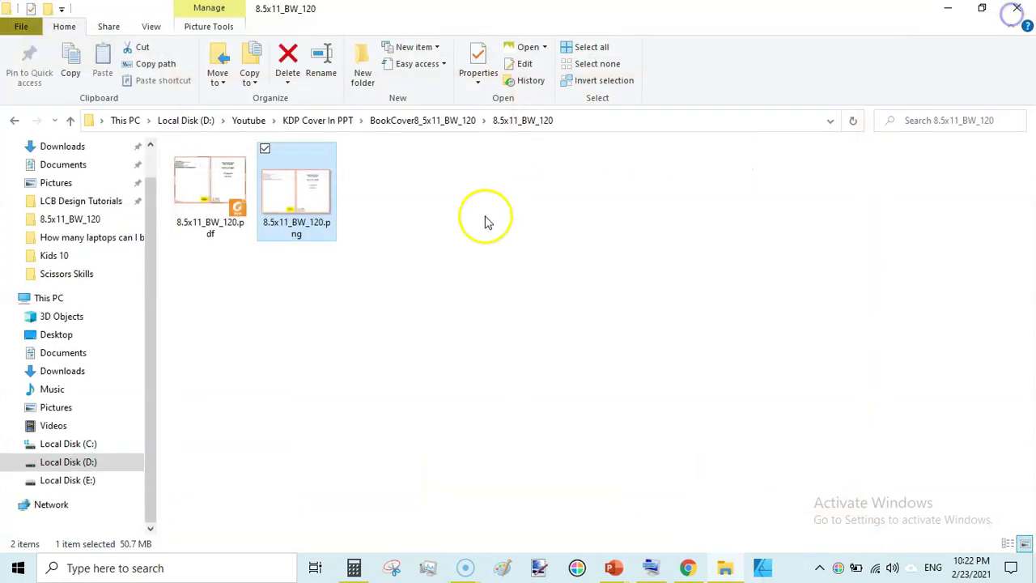
- Insert 8.5x11_BW_120.png from its folder onto the slide and align it to the slide's center and middle
left_click_drag(289, 188, 600, 297)
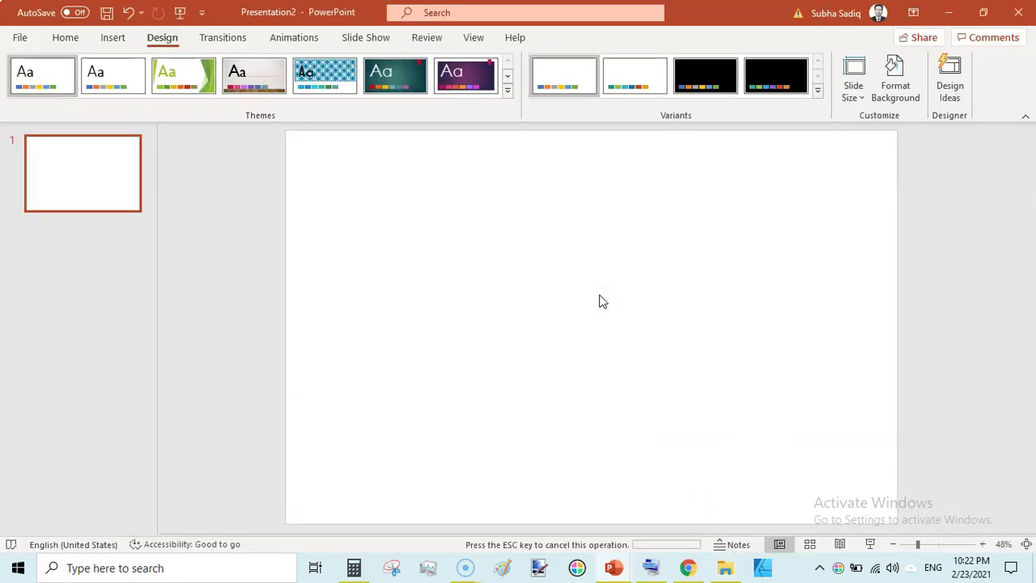
left_click(261, 235)
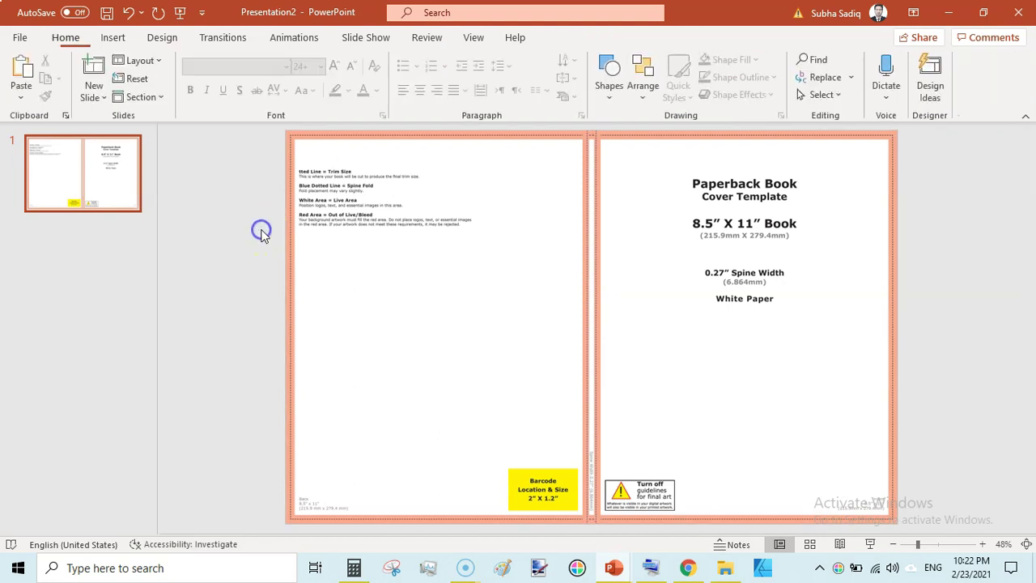
left_click(570, 228)
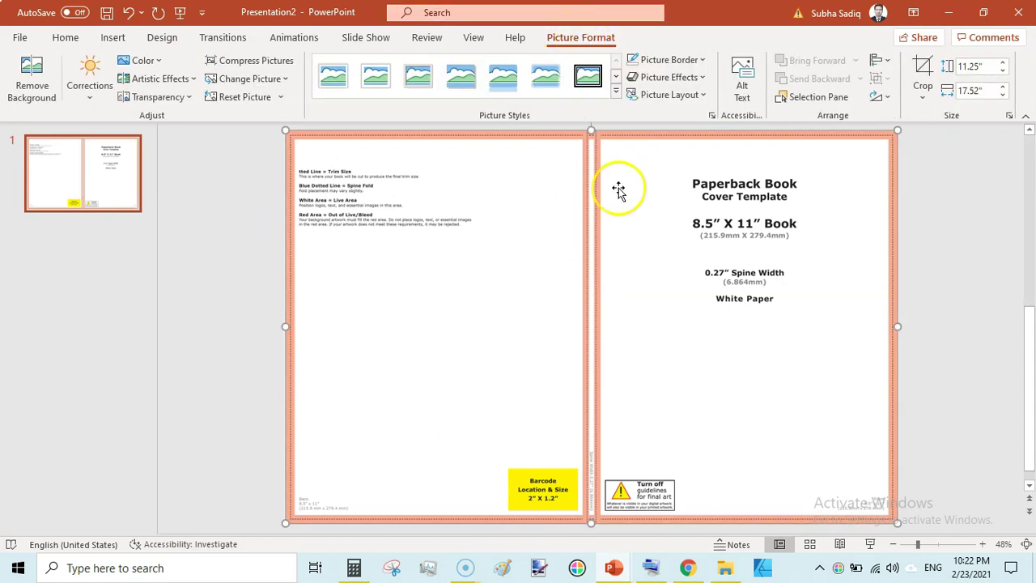
left_click(880, 60)
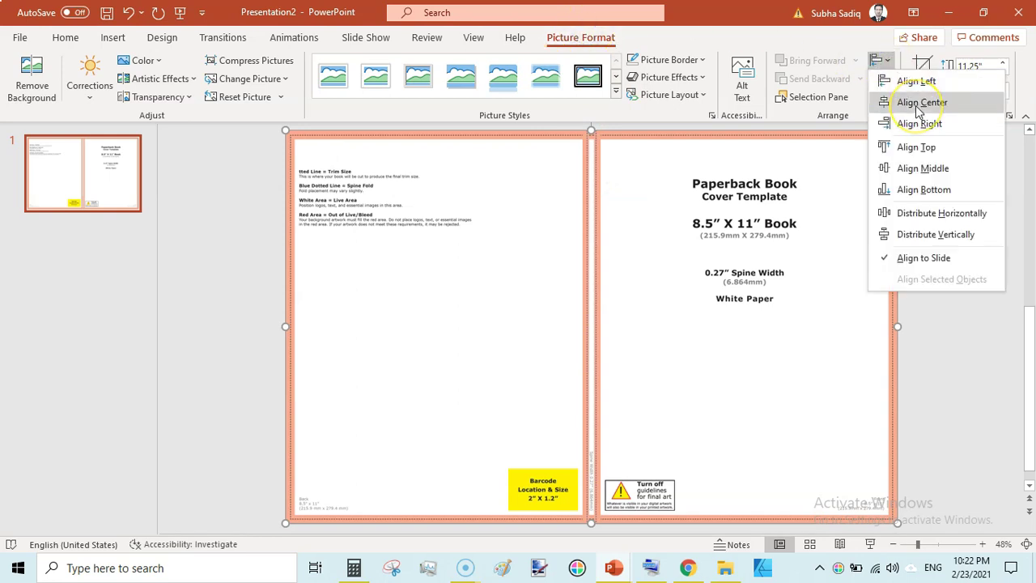
left_click(919, 104)
left_click(888, 62)
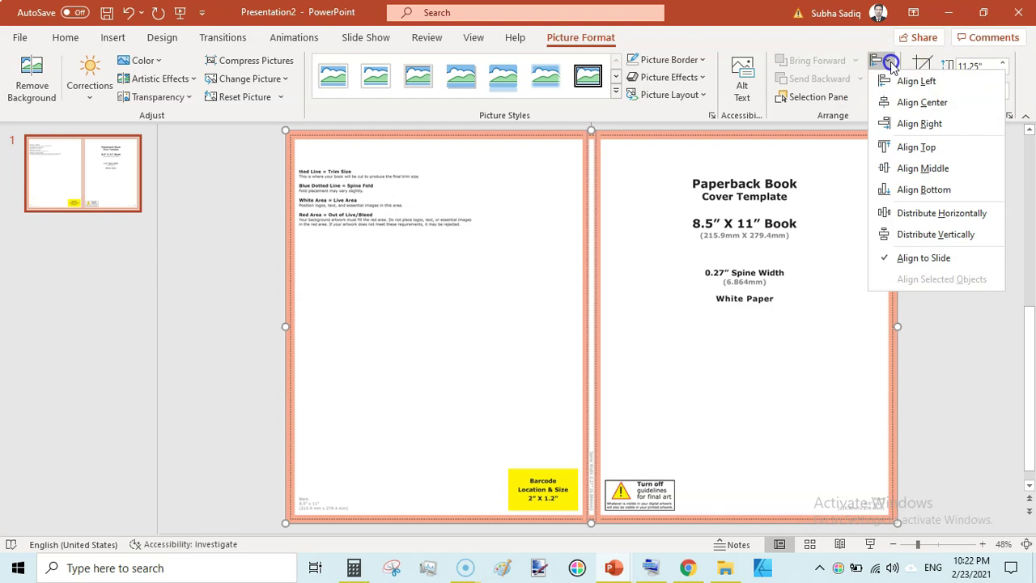
left_click(928, 170)
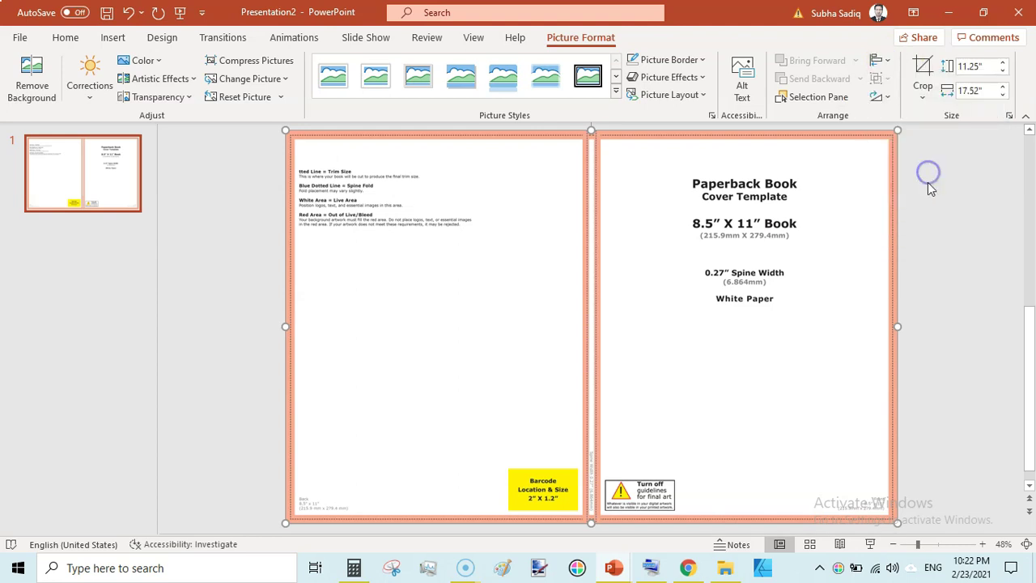
- Move the template image straight down so that roughly the upper two thirds of the slide are uncovered
left_click(630, 233)
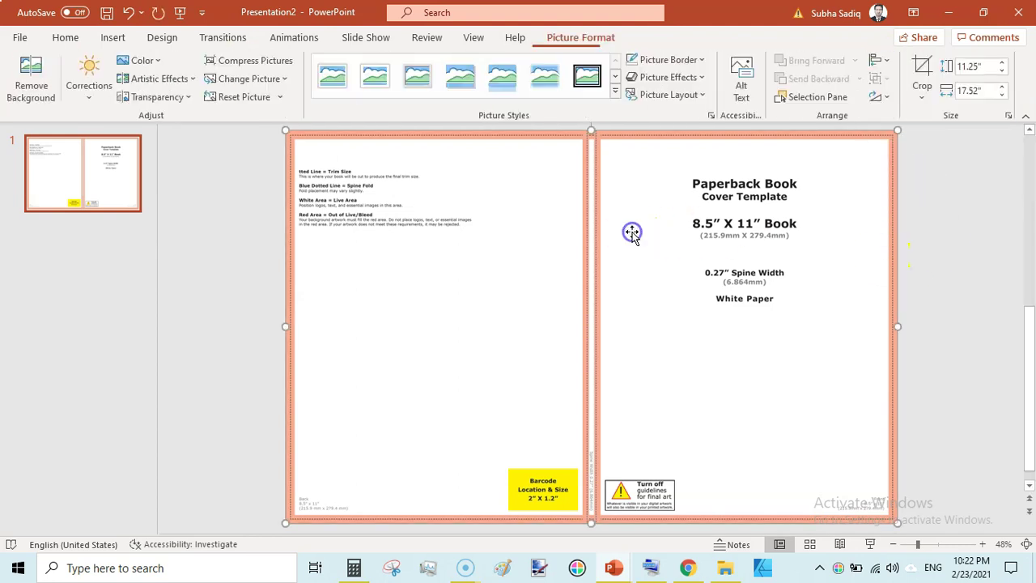
left_click_drag(630, 233, 634, 503)
left_click(921, 272)
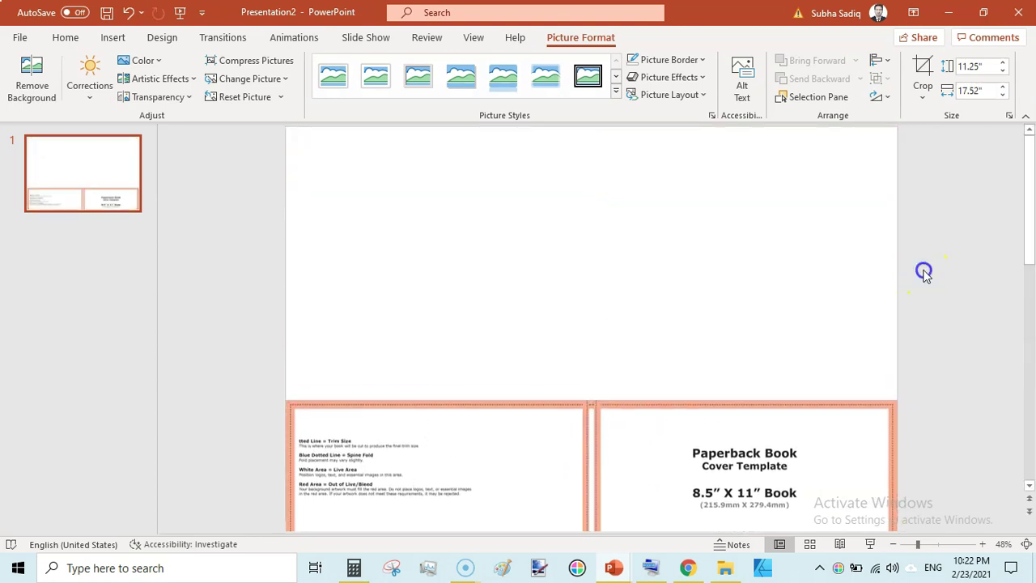
left_click(1028, 213)
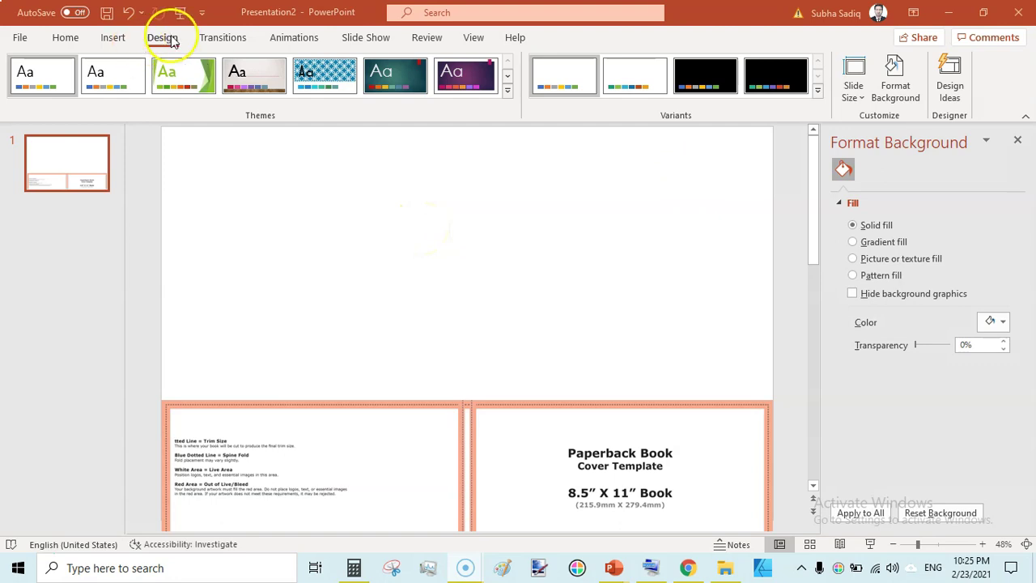
- Give the slide background a dotted pattern fill with the darkest blue theme shade as its background color
left_click(904, 89)
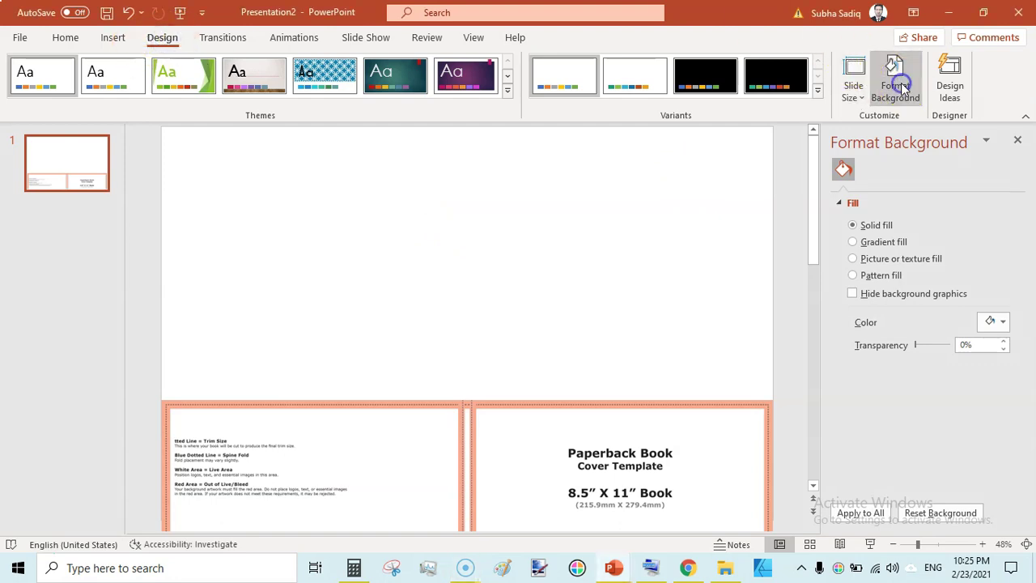
left_click(854, 275)
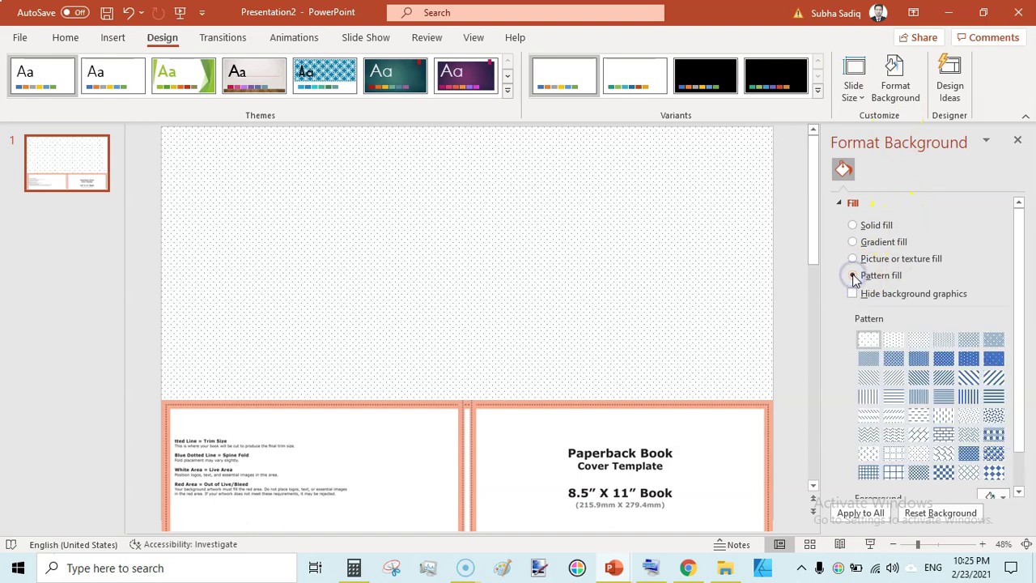
left_click_drag(1020, 263, 1023, 324)
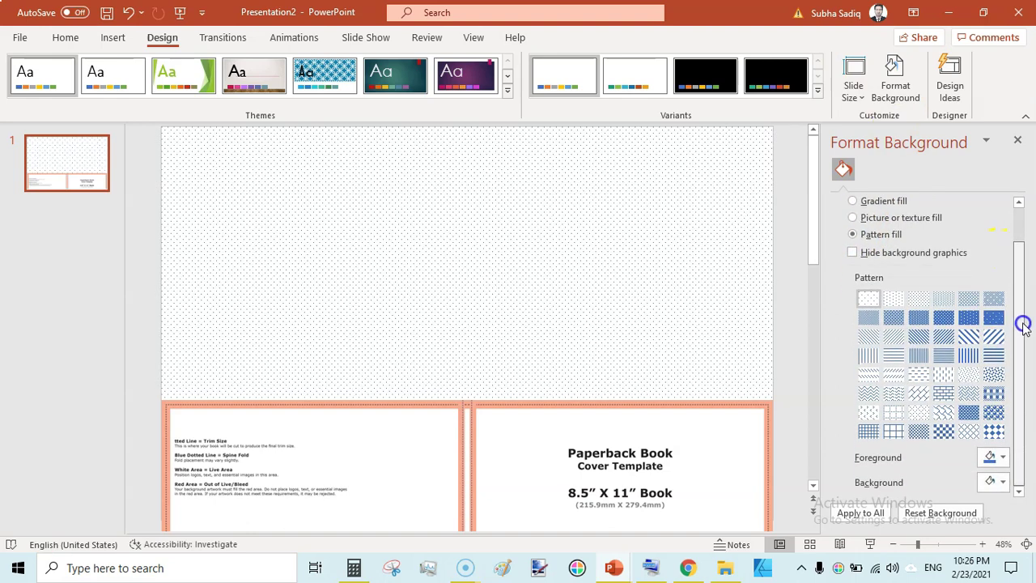
left_click(1004, 483)
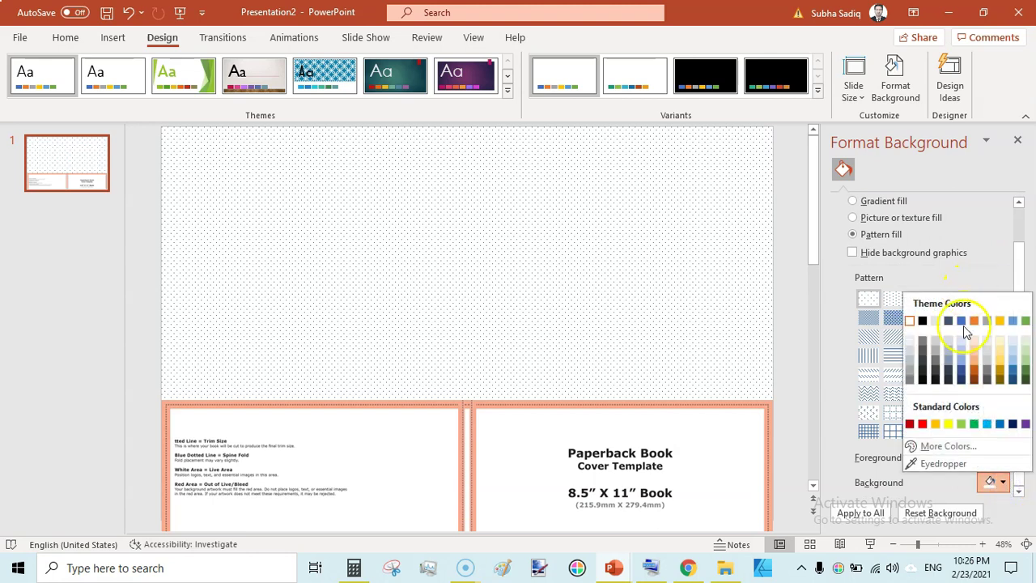
left_click(963, 381)
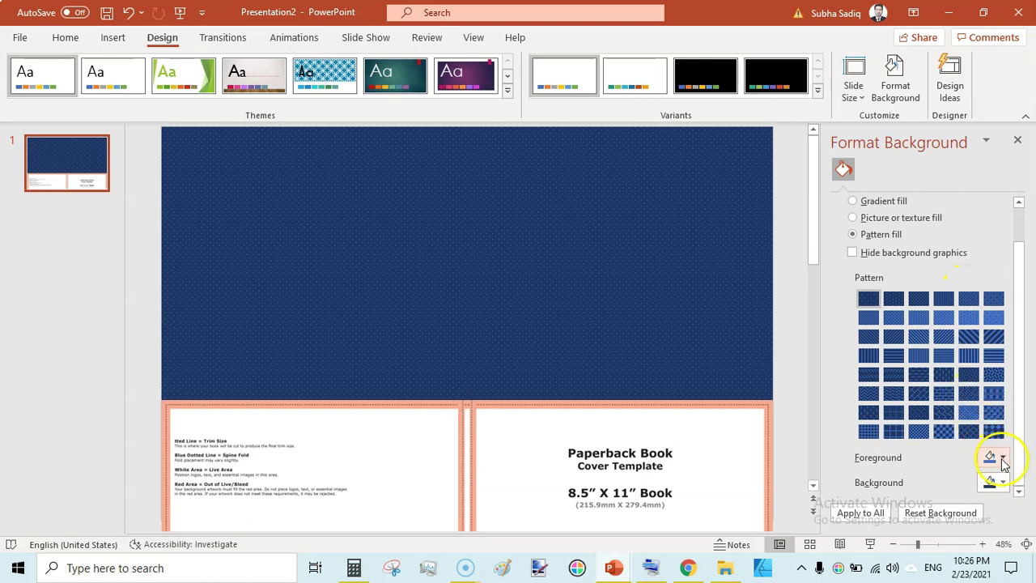
- Set the foreground color of the slide background's pattern fill to black
left_click(1003, 459)
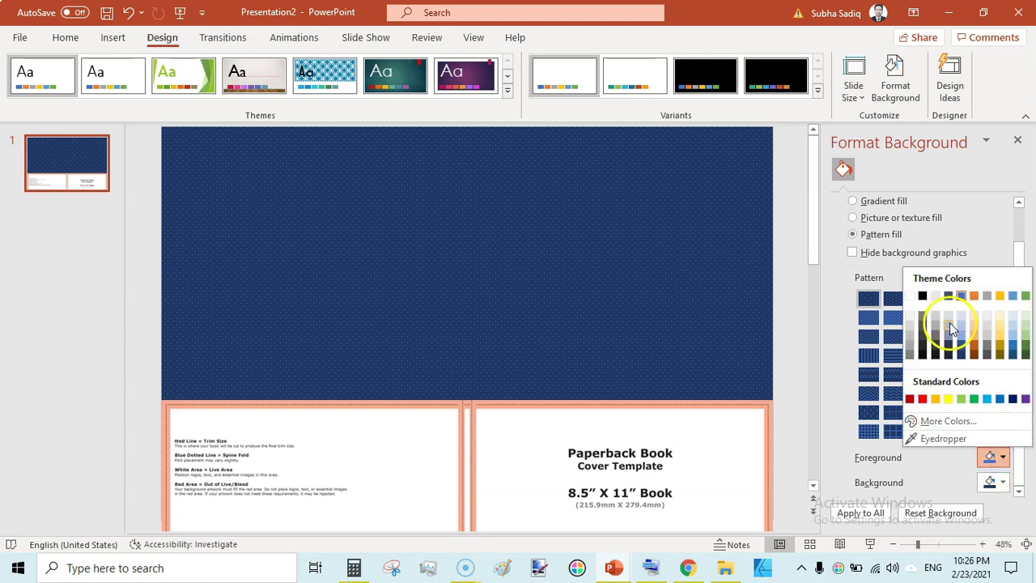
left_click(924, 298)
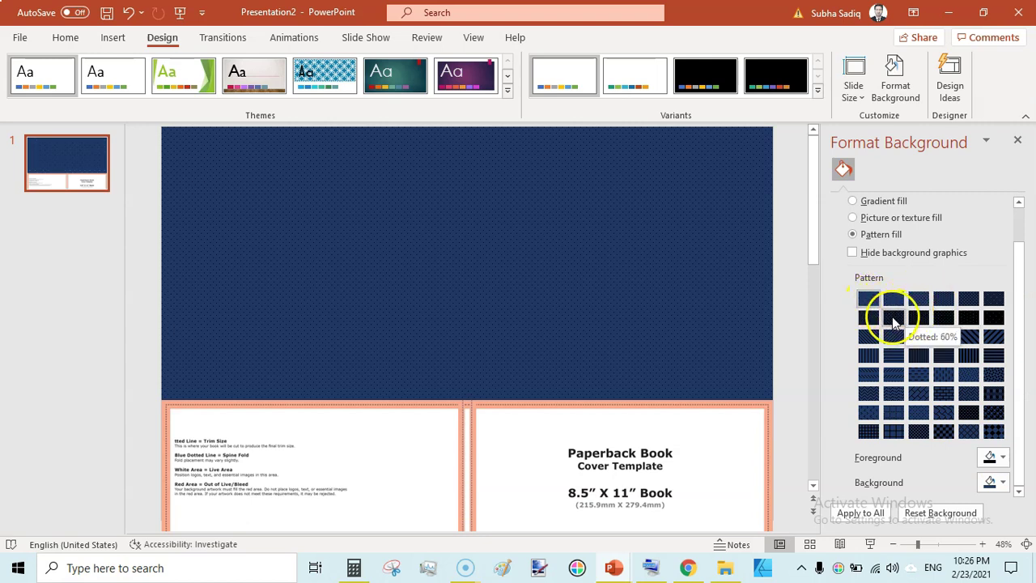
- Try out denser dotted, wide diagonal and vertical line patterns on the slide background
left_click(893, 319)
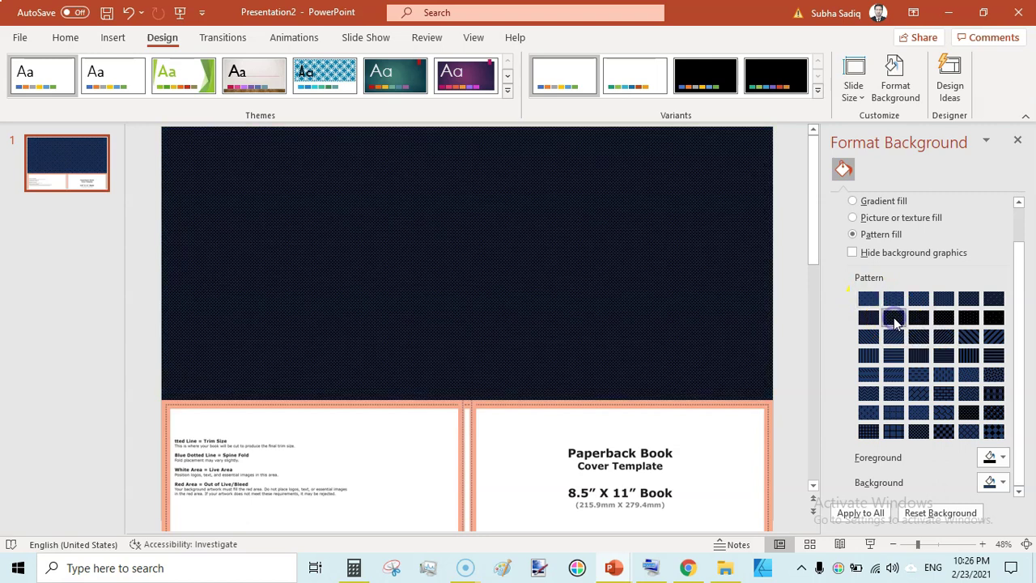
left_click(916, 319)
left_click(944, 319)
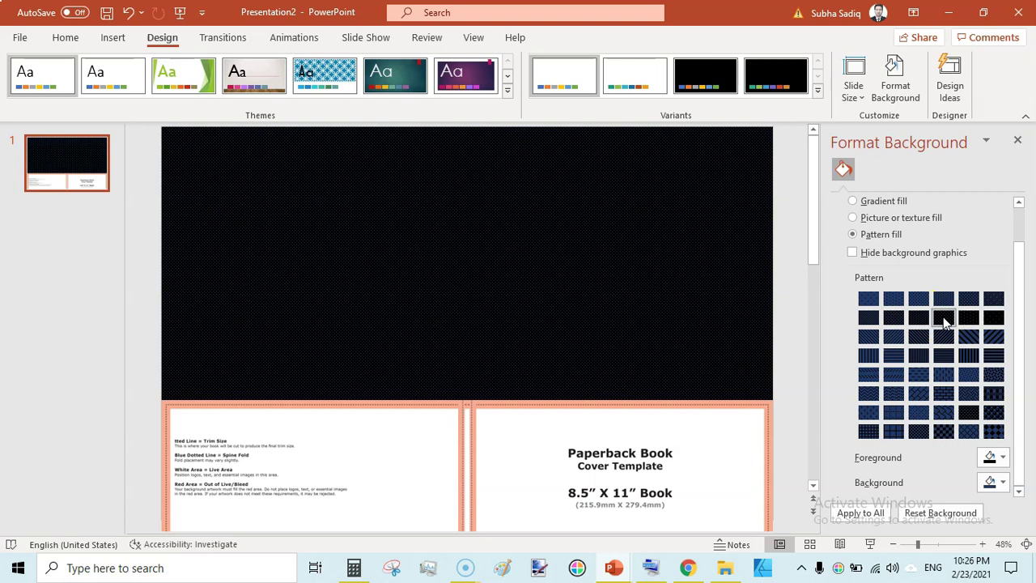
left_click(968, 319)
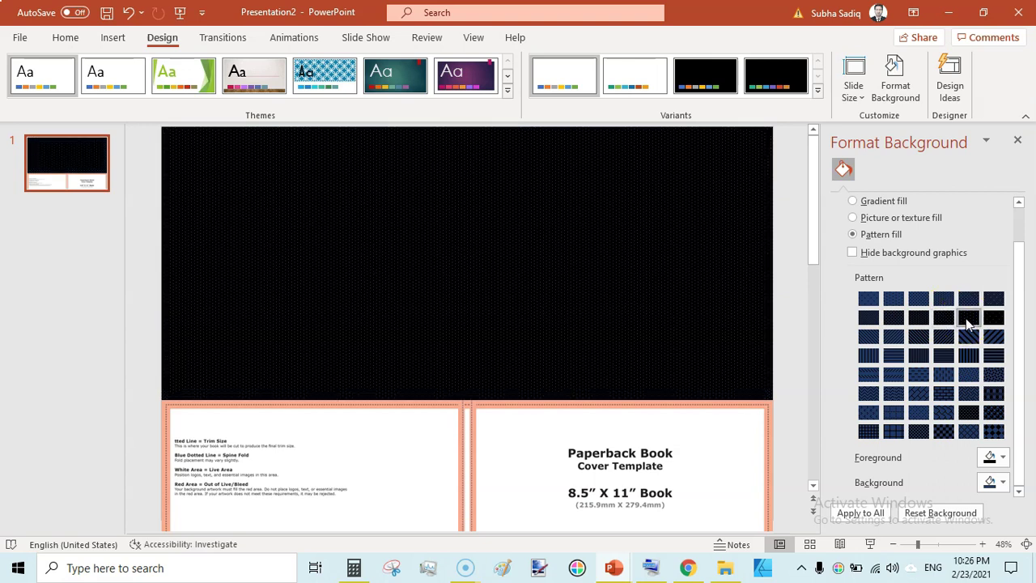
left_click(995, 319)
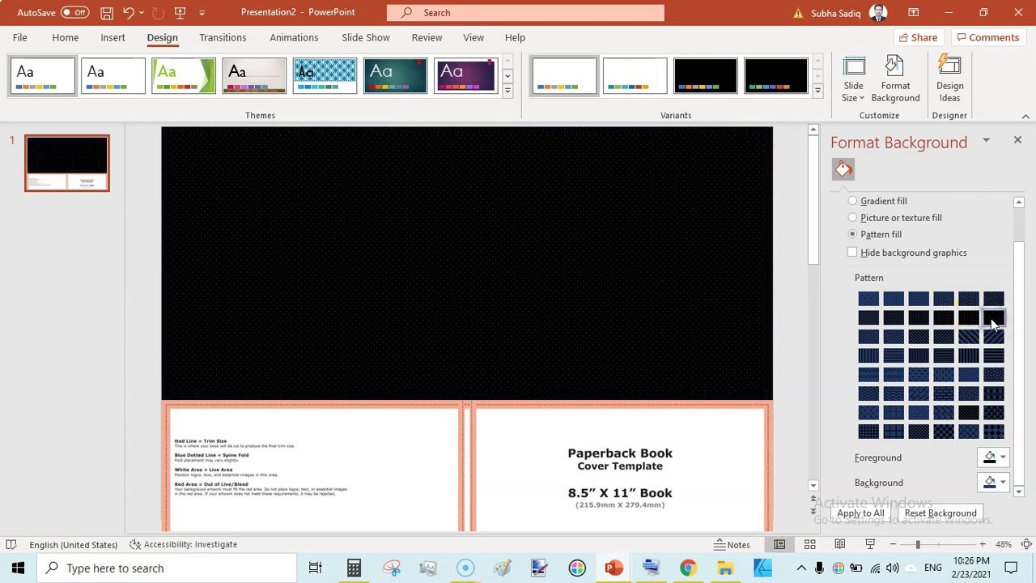
left_click(971, 337)
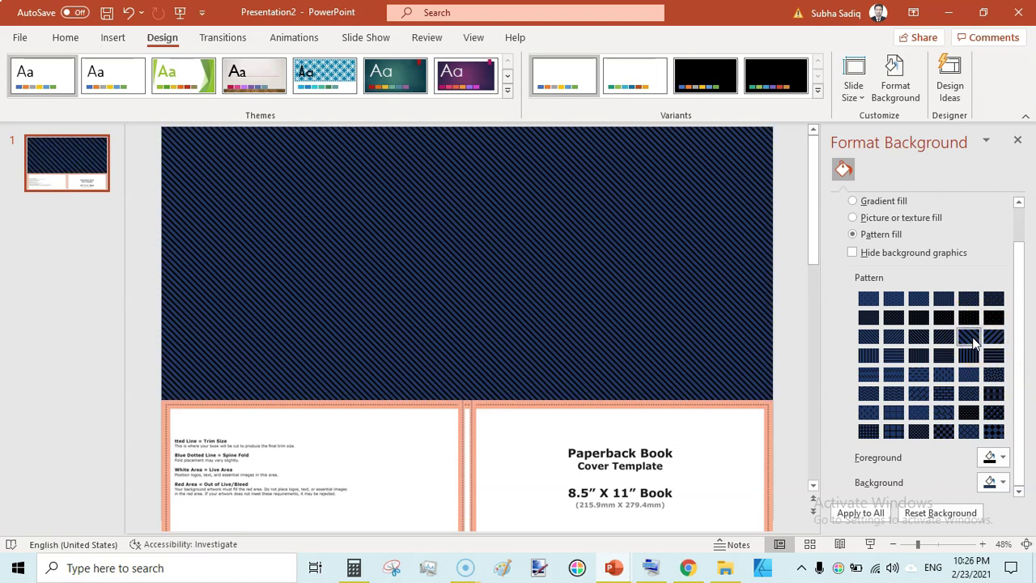
left_click(945, 432)
left_click(969, 431)
left_click(891, 349)
left_click(869, 354)
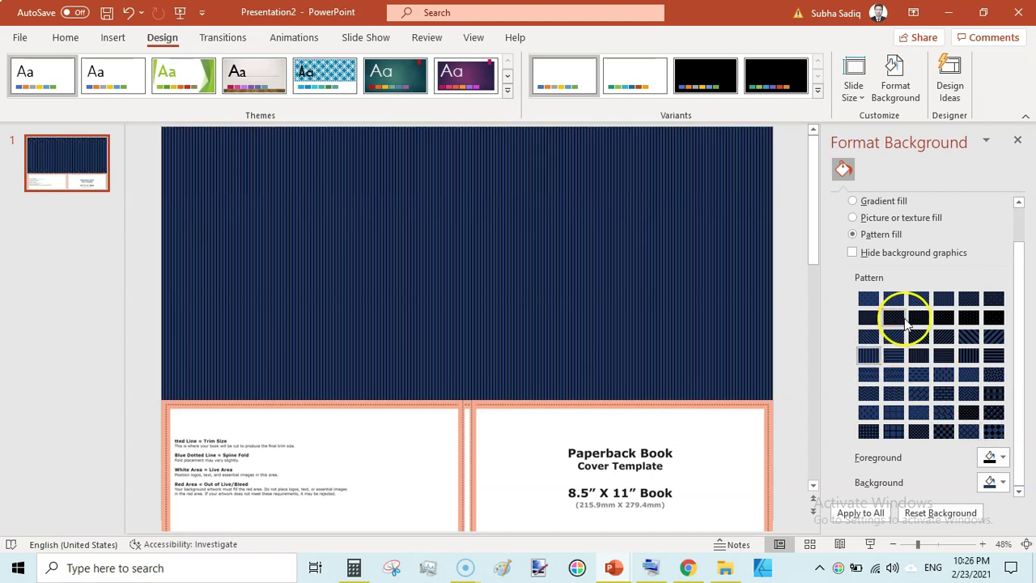
- Apply the fourth dotted pattern in the second row to the slide background and close the background formatting
left_click(945, 318)
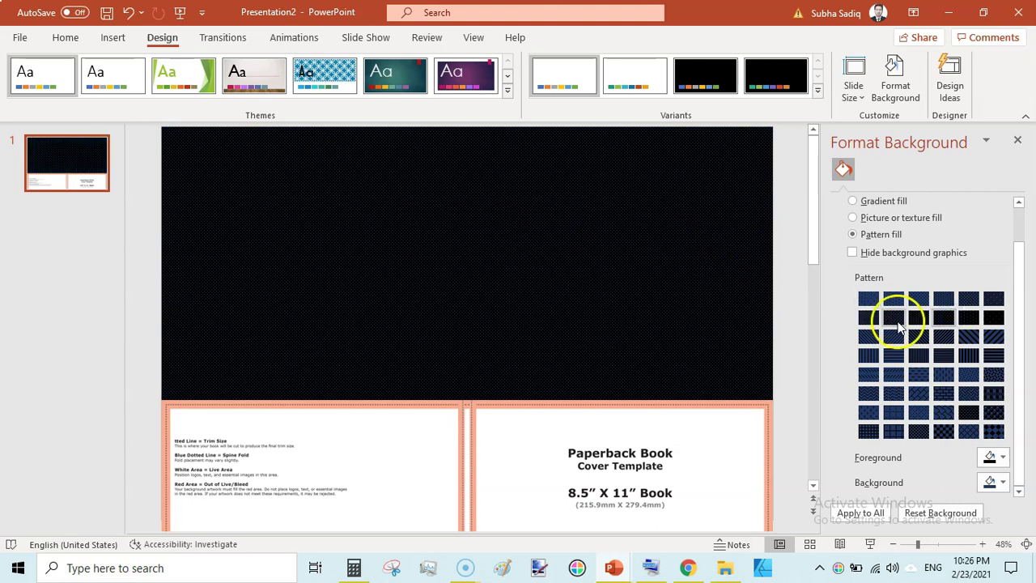
left_click(1019, 142)
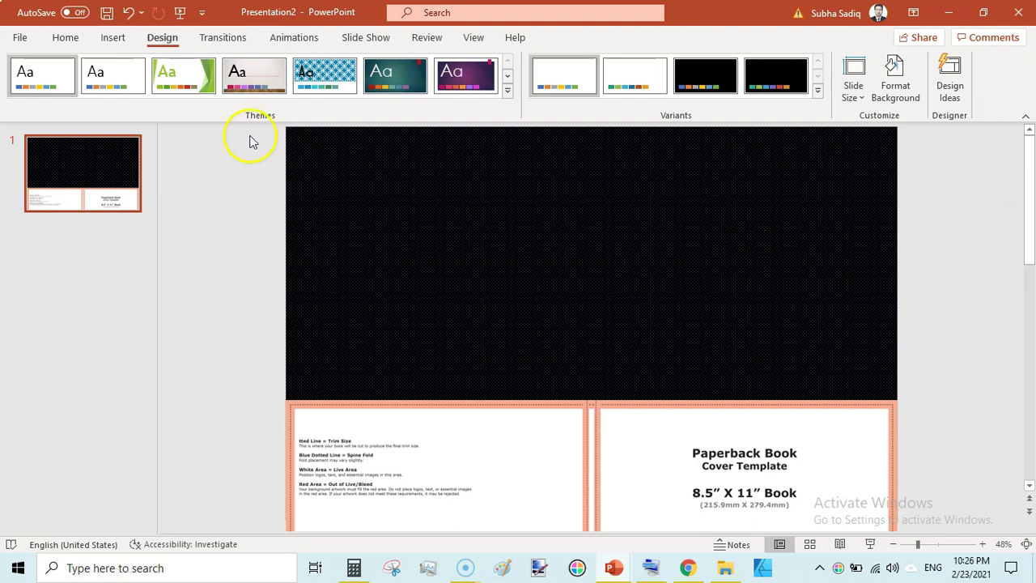
- Add a text box on the upper part of the front cover reading NOTEBOOK in the standard yellow font color
left_click(113, 38)
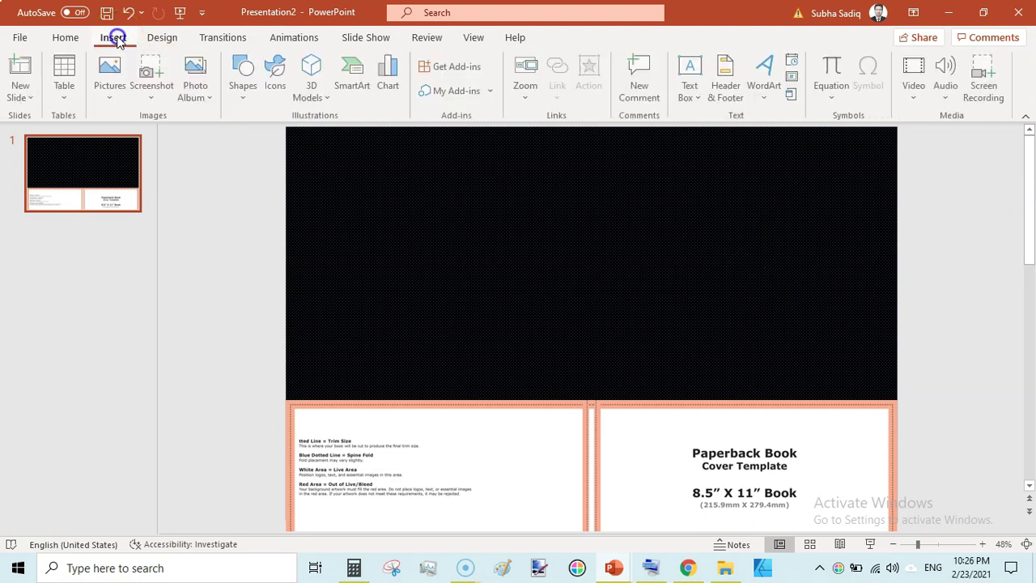
left_click(690, 93)
left_click(737, 123)
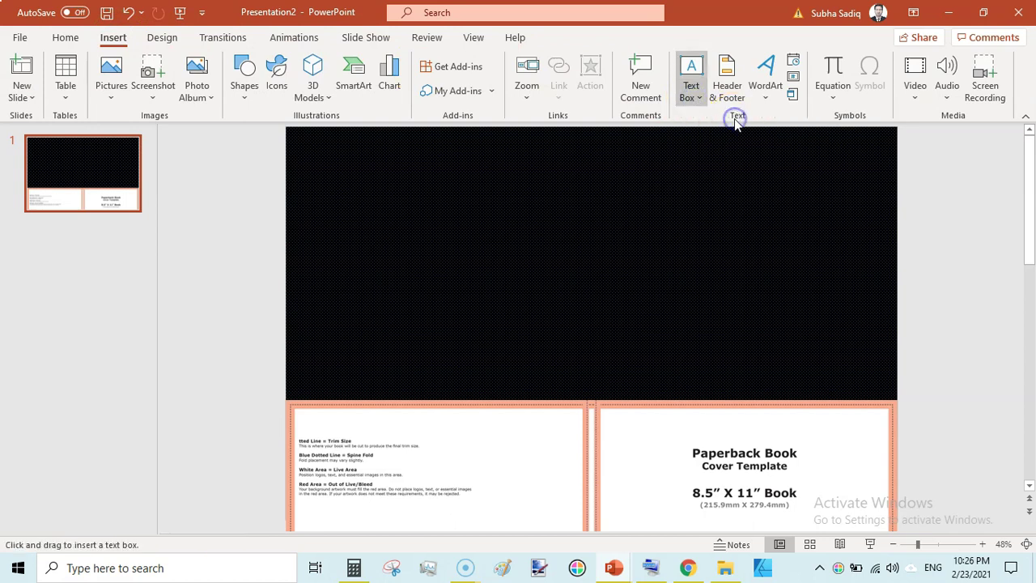
left_click_drag(642, 183, 825, 246)
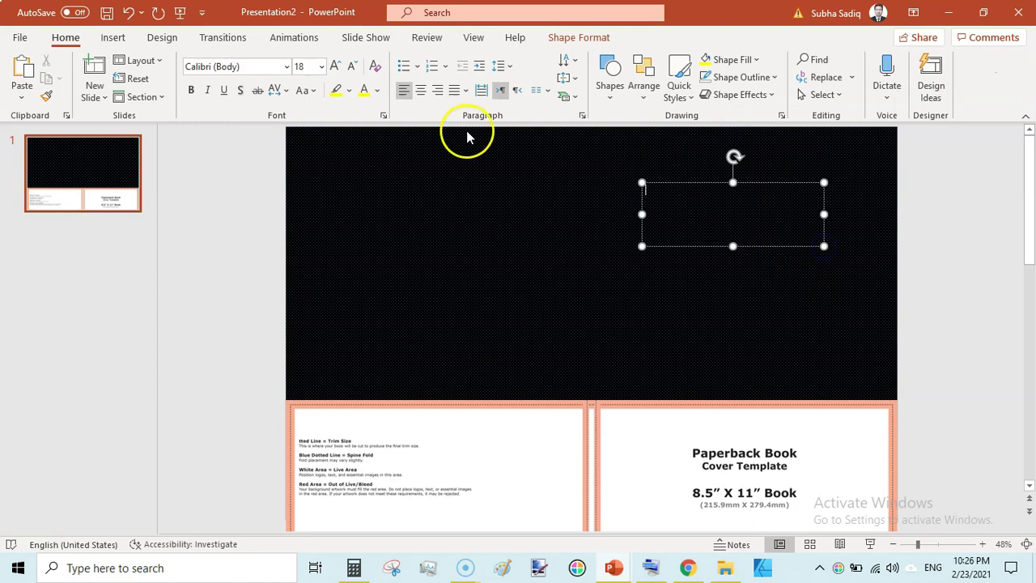
left_click(379, 97)
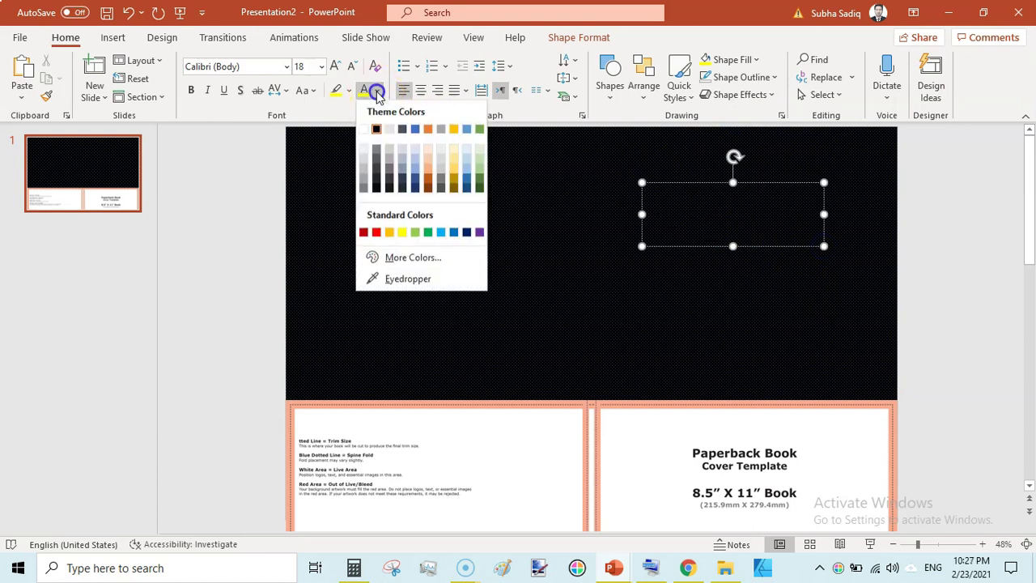
left_click(402, 233)
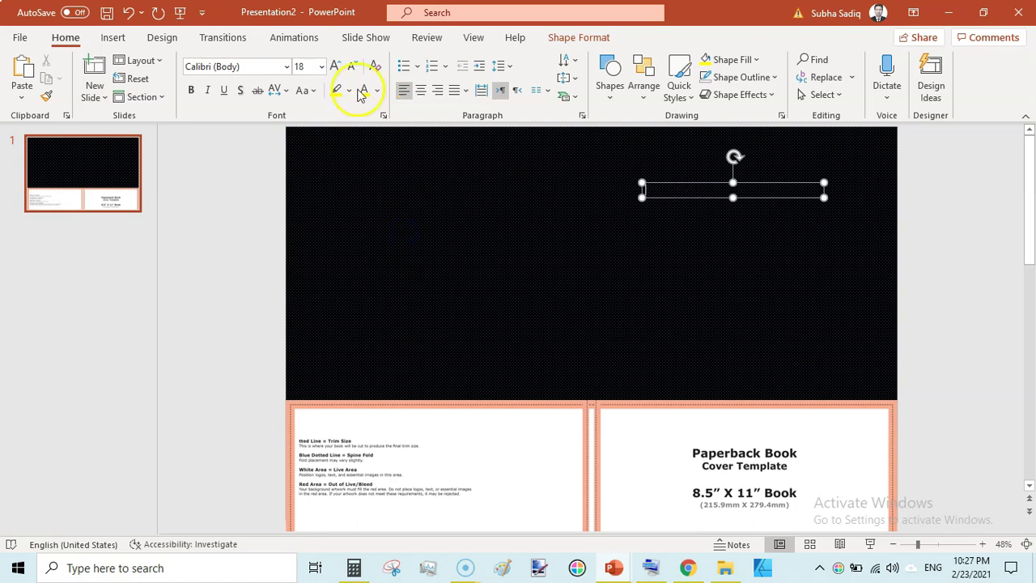
- Enlarge the NOTEBOOK title text to 72 pt
double_click(664, 190)
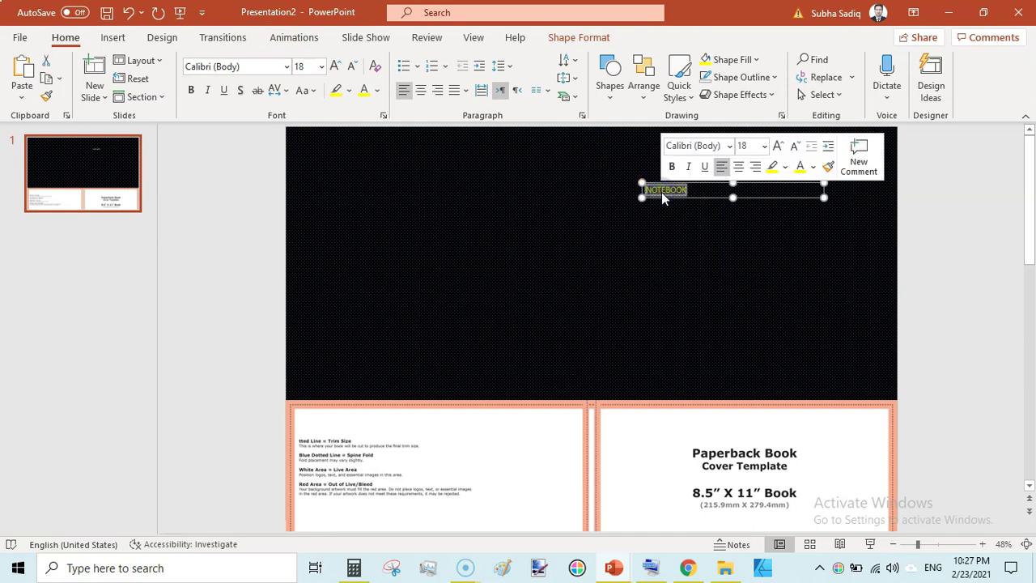
left_click(351, 68)
left_click(335, 66)
left_click(335, 67)
left_click(335, 66)
left_click(335, 67)
left_click(335, 66)
left_click(335, 66)
left_click(335, 67)
left_click(335, 66)
left_click(335, 66)
left_click(336, 67)
left_click(335, 66)
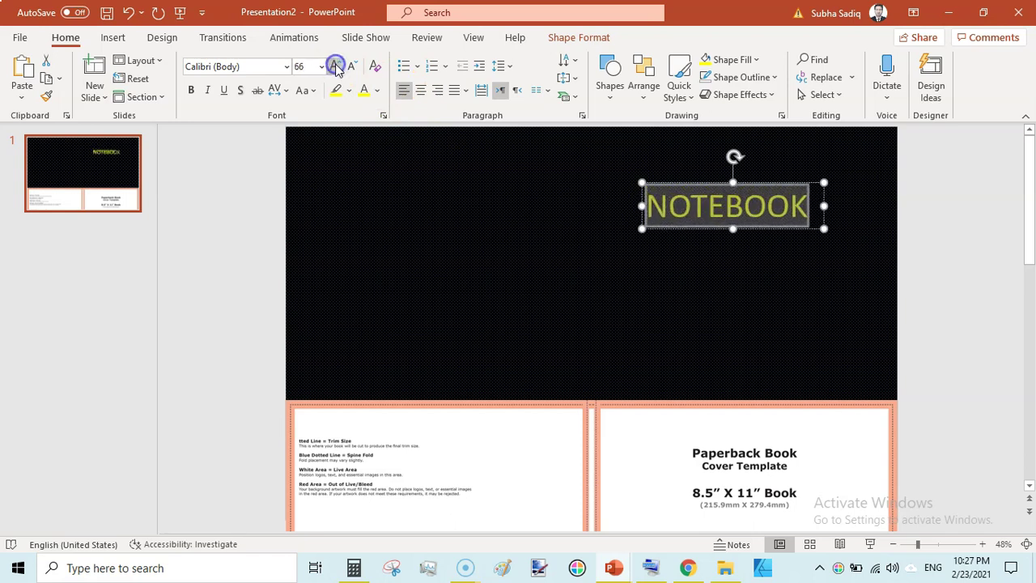
- Center the NOTEBOOK title in its text box and change its font to DRAGON KIDS
left_click(421, 92)
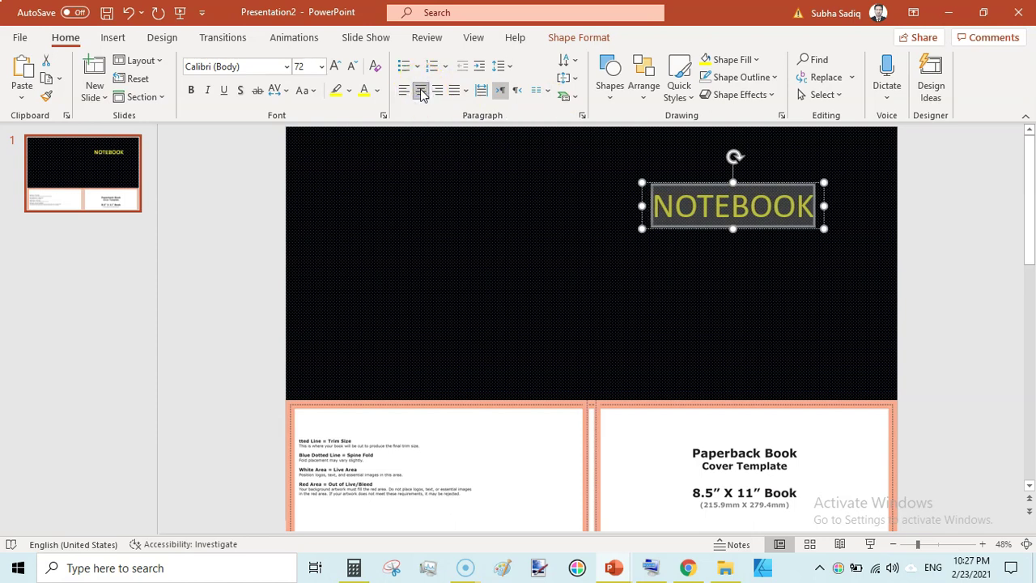
left_click(264, 65)
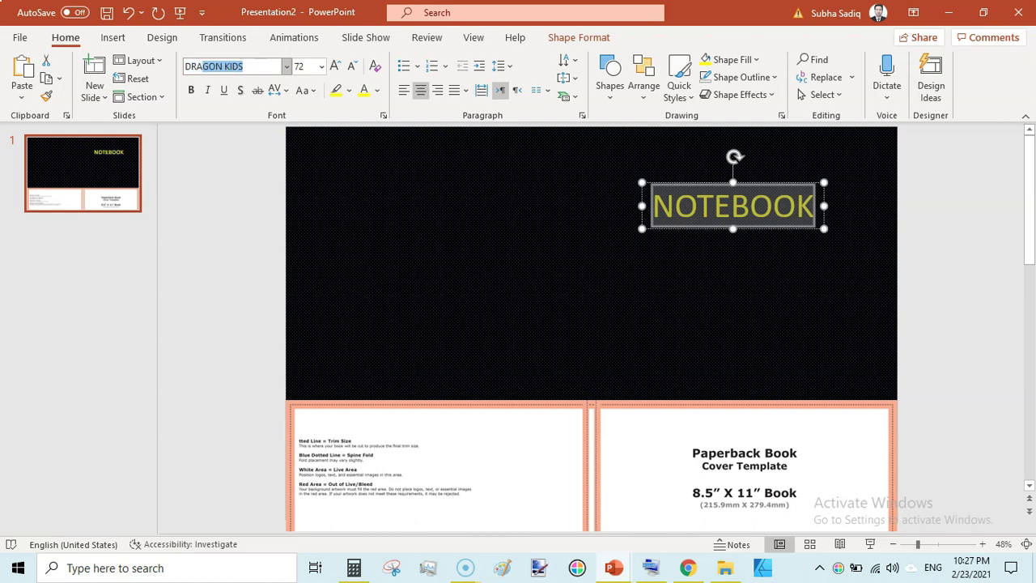
key("Return")
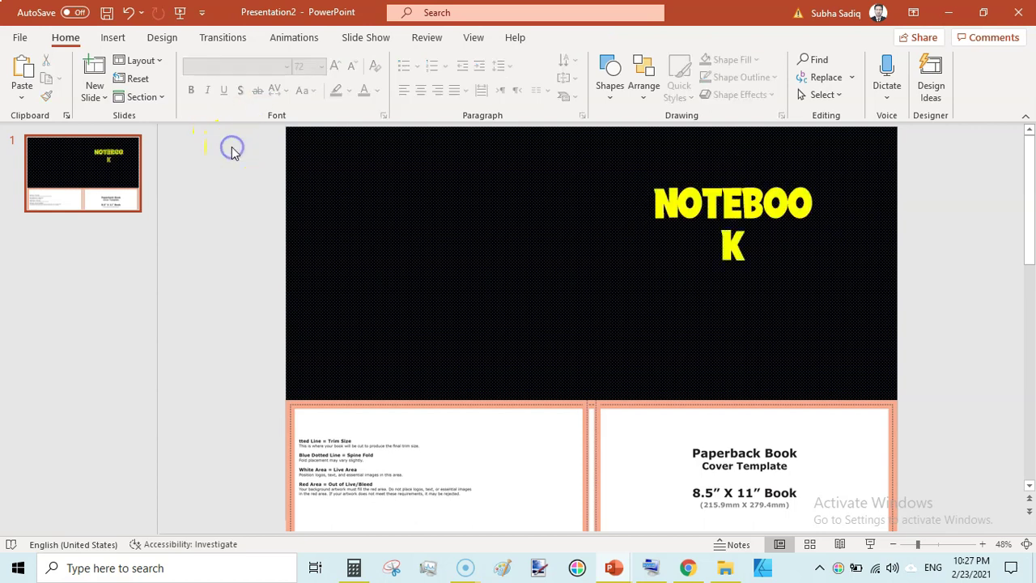
- Widen the title's text box to 5.65" so NOTEBOOK fits on one line, and shift it slightly right on the front cover
left_click(704, 205)
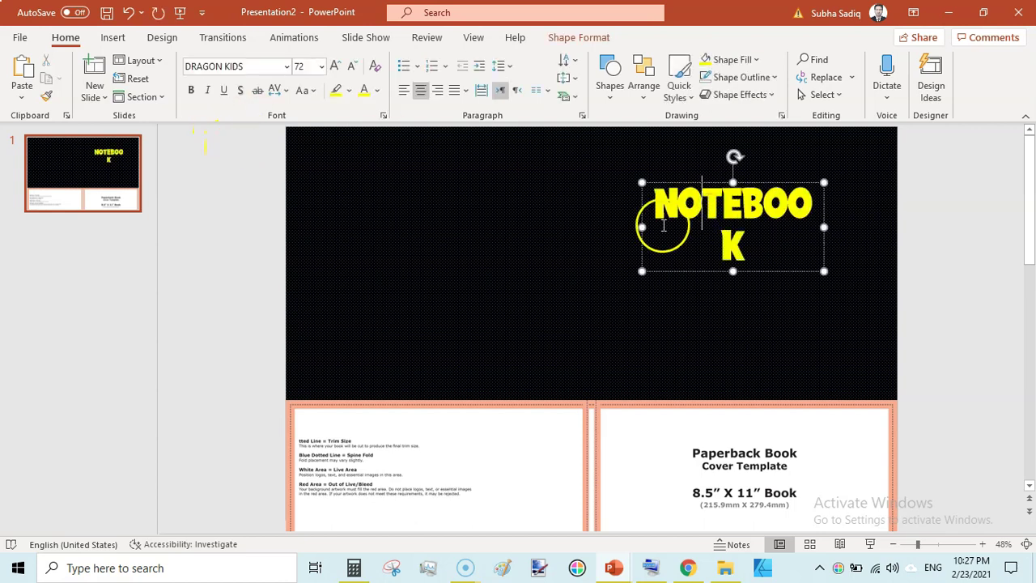
left_click_drag(642, 227, 627, 230)
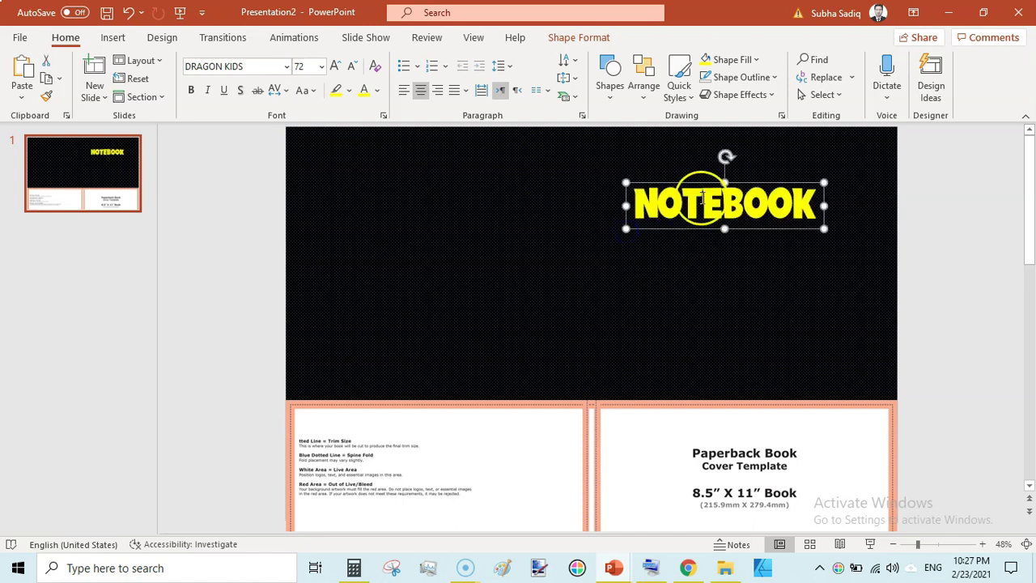
left_click_drag(701, 183, 718, 186)
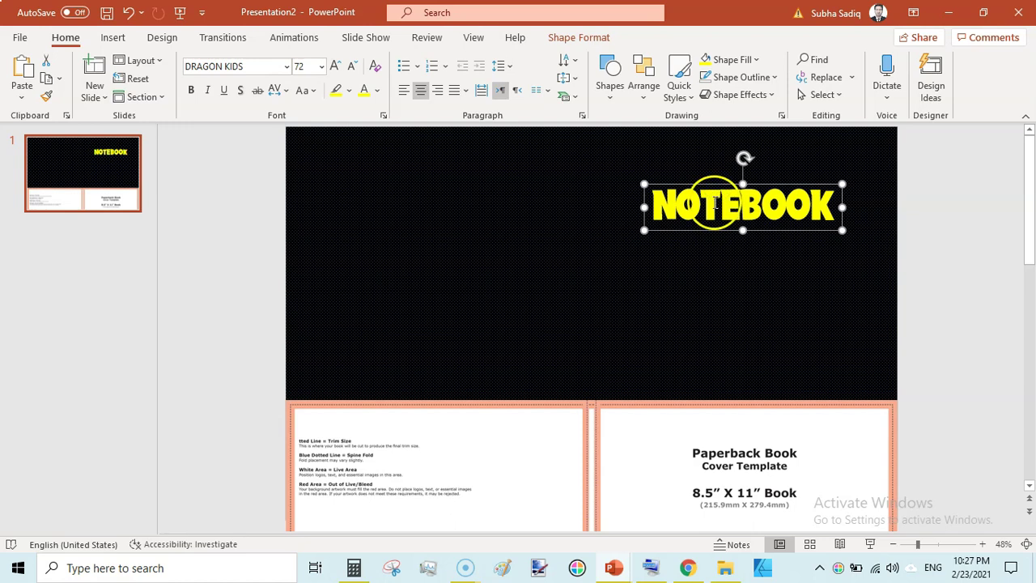
- Give the NOTEBOOK title text a 3 pt outline in the darkest blue theme shade
double_click(716, 204)
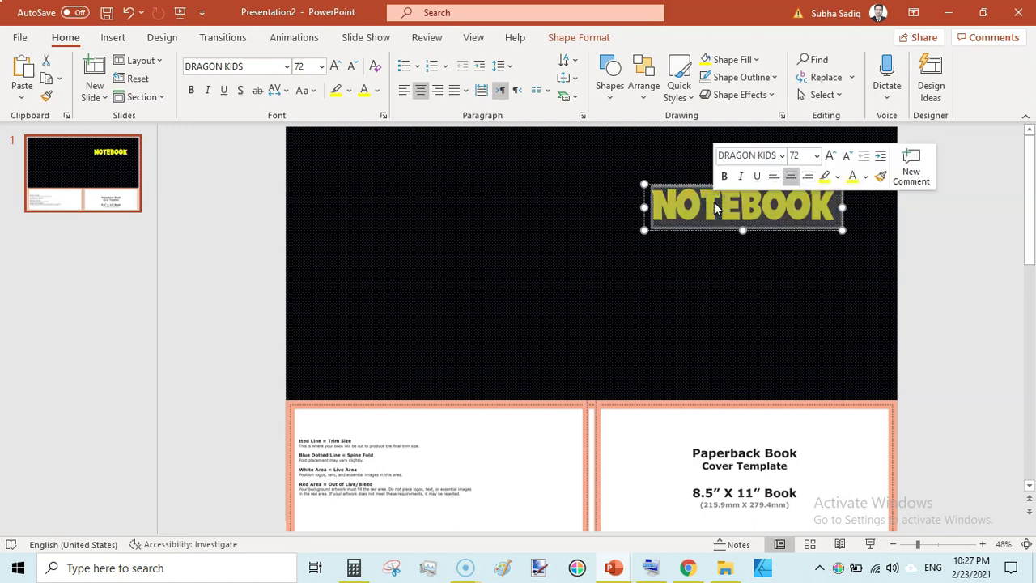
left_click(591, 38)
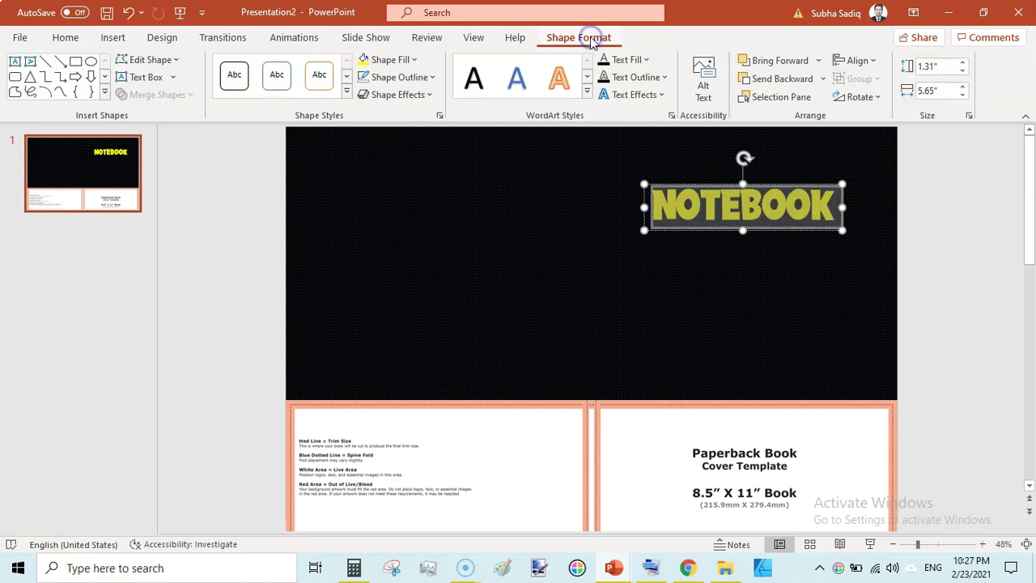
left_click(667, 77)
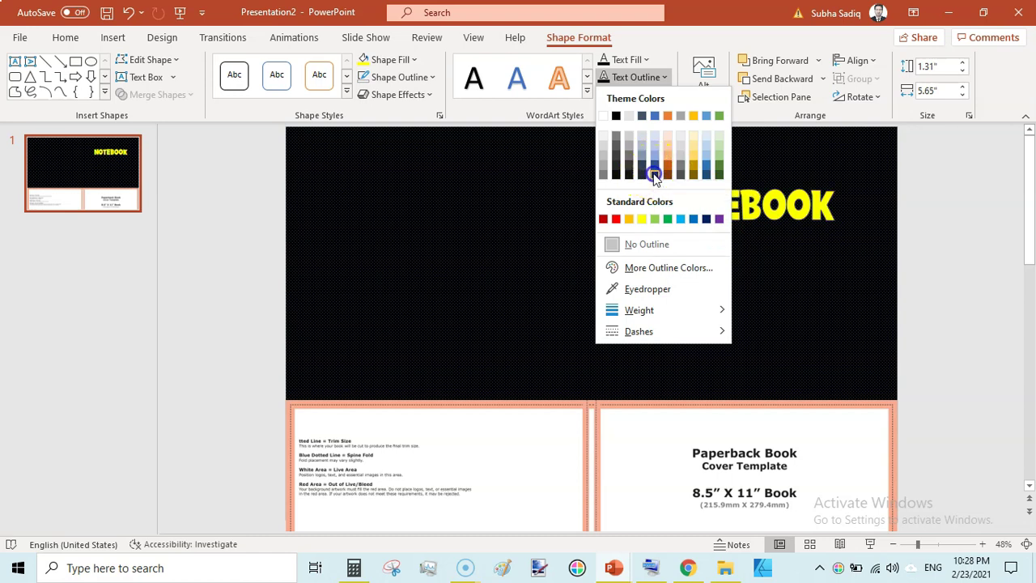
left_click(653, 174)
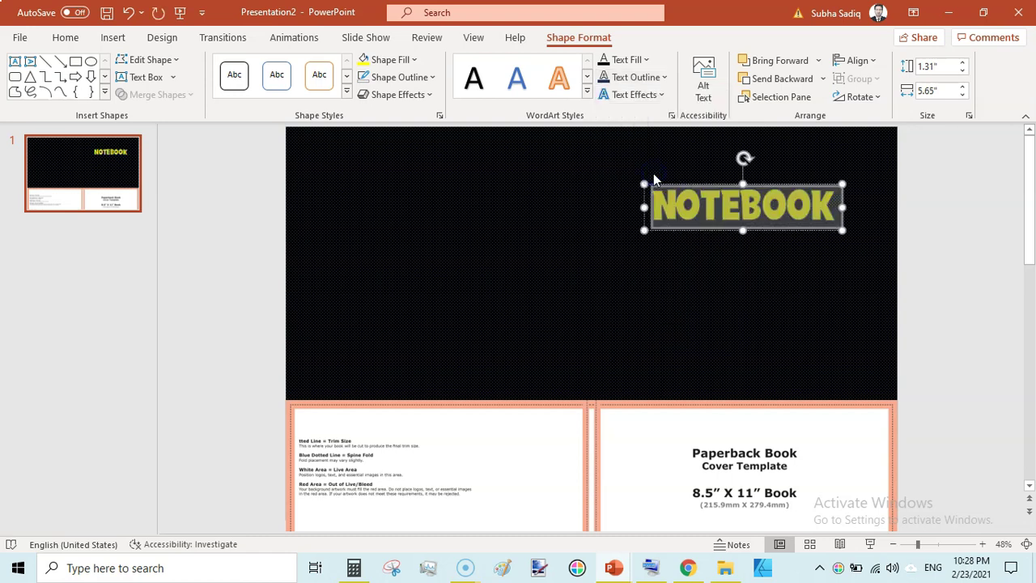
left_click(665, 78)
mouse_move(653, 309)
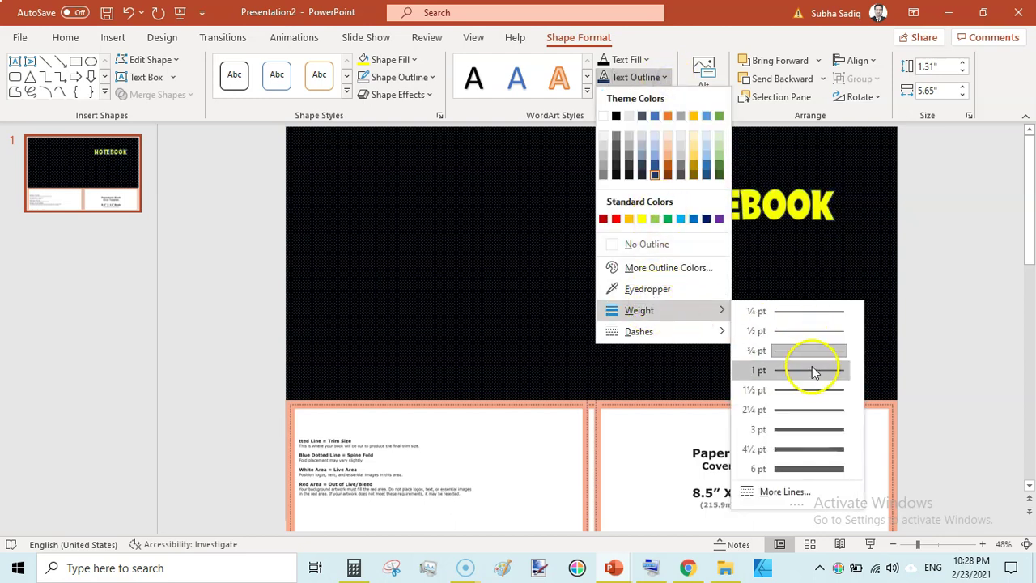
mouse_move(689, 339)
mouse_move(694, 312)
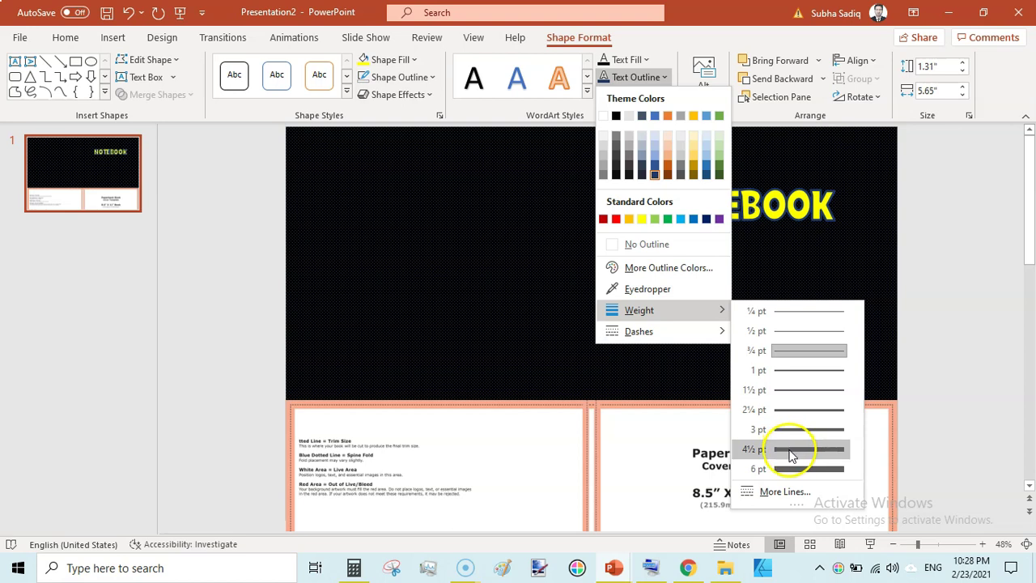
left_click(792, 434)
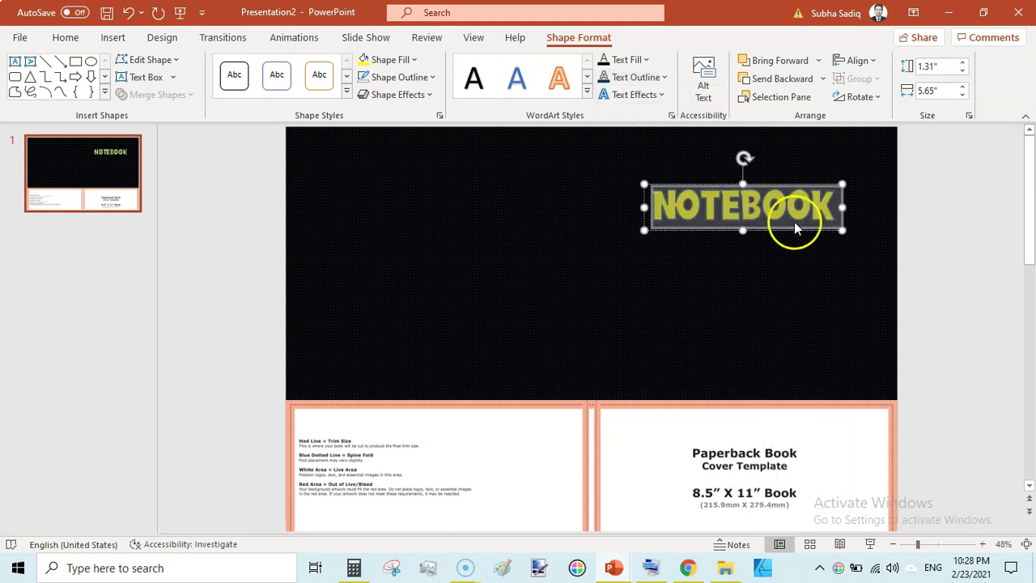
left_click(940, 210)
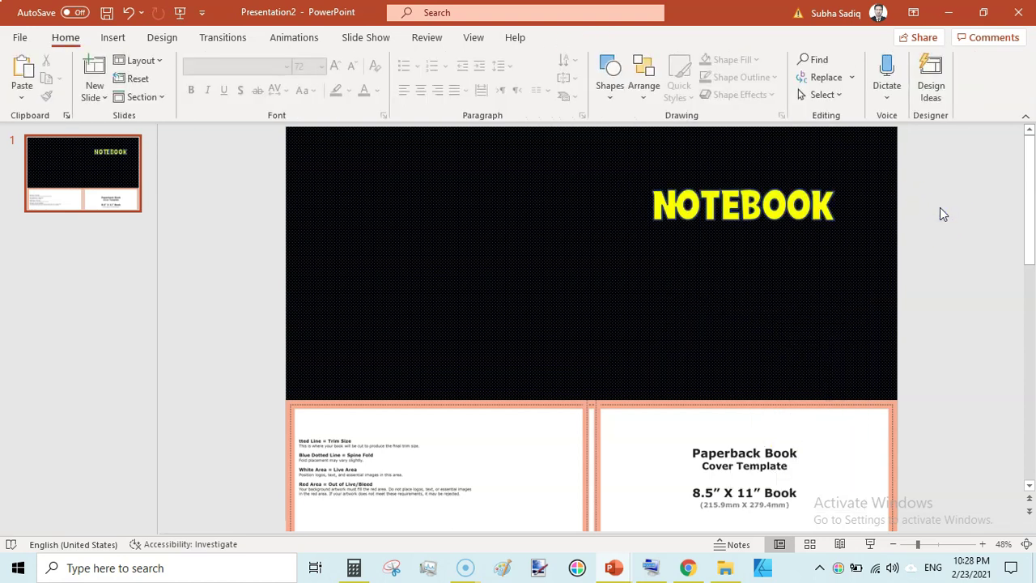
- Apply the first outer shadow preset to the NOTEBOOK title text
double_click(761, 208)
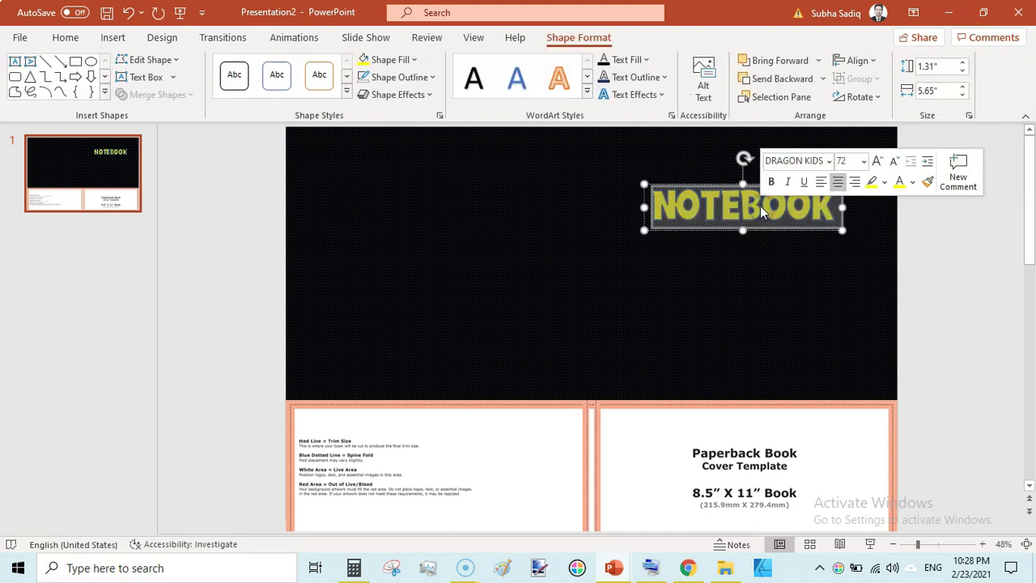
left_click(664, 96)
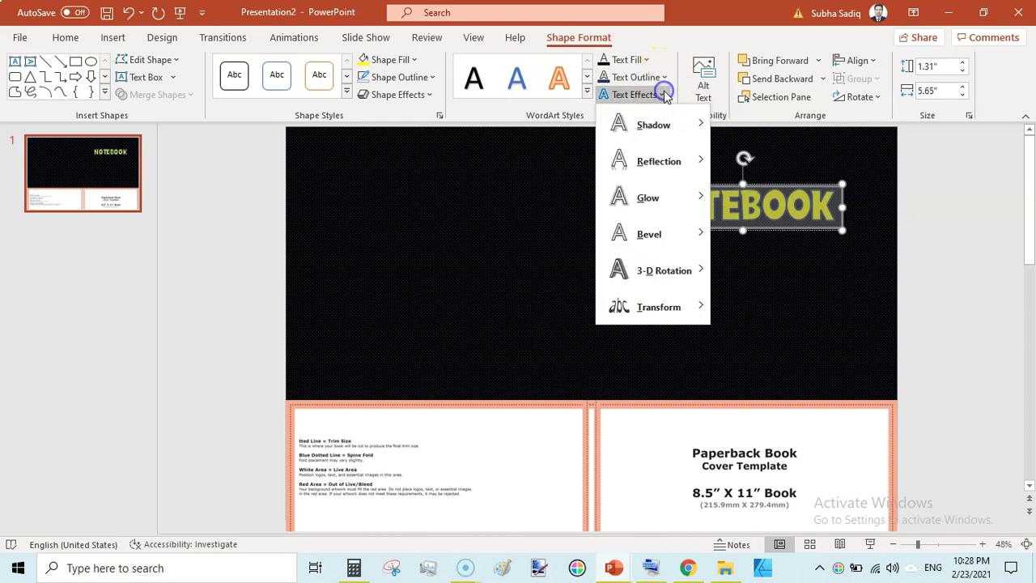
mouse_move(665, 130)
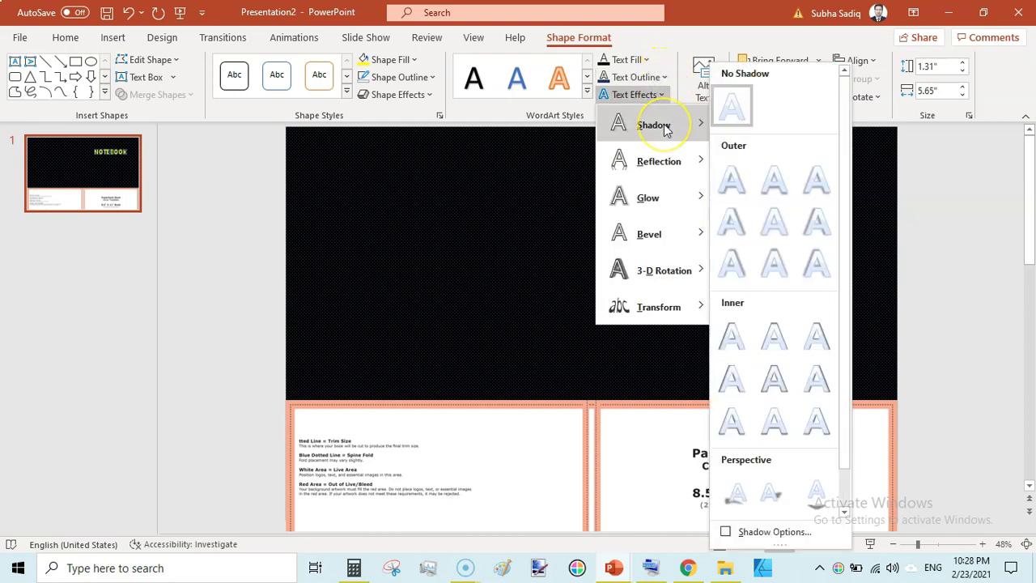
left_click(731, 178)
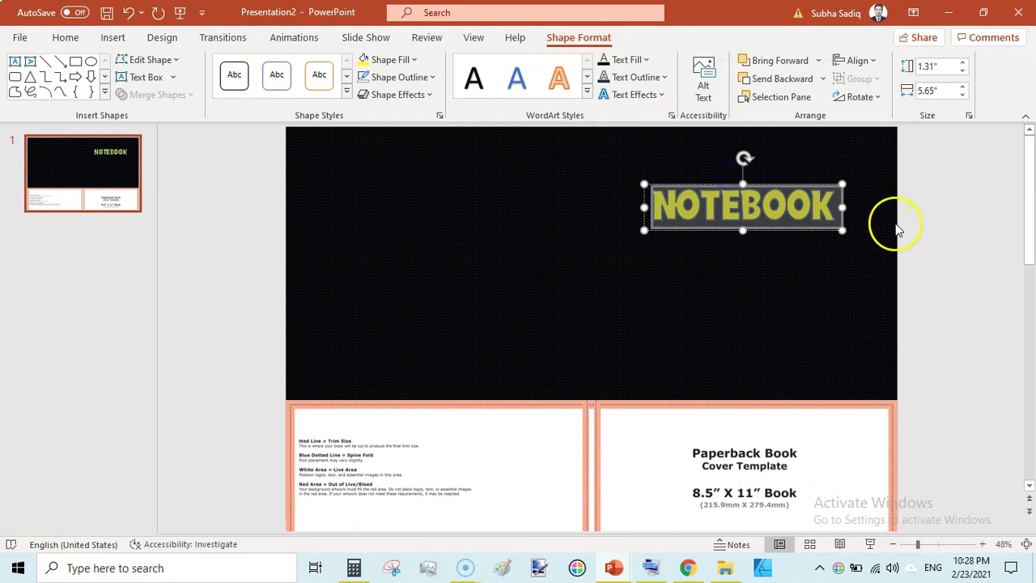
- Format the slide background's pattern fill with black as the background colour and the darkest blue theme shade as the foreground colour
left_click(935, 227)
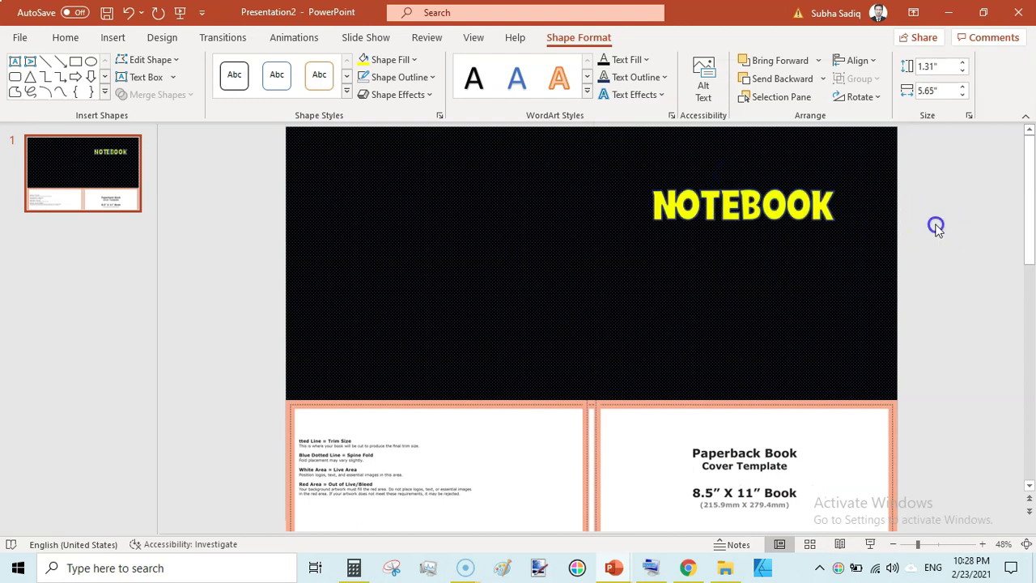
left_click(779, 204)
left_click(550, 279)
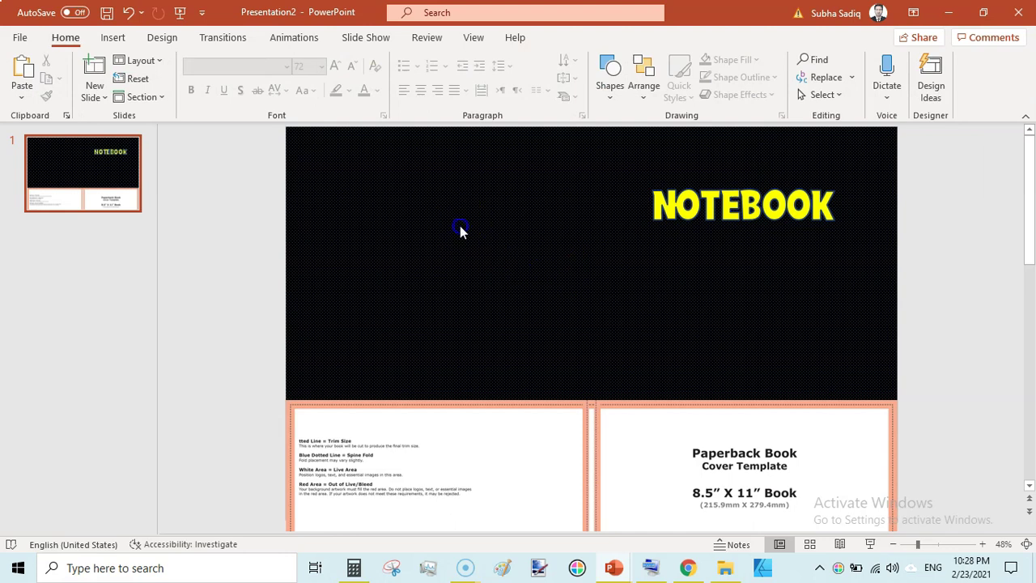
left_click(161, 38)
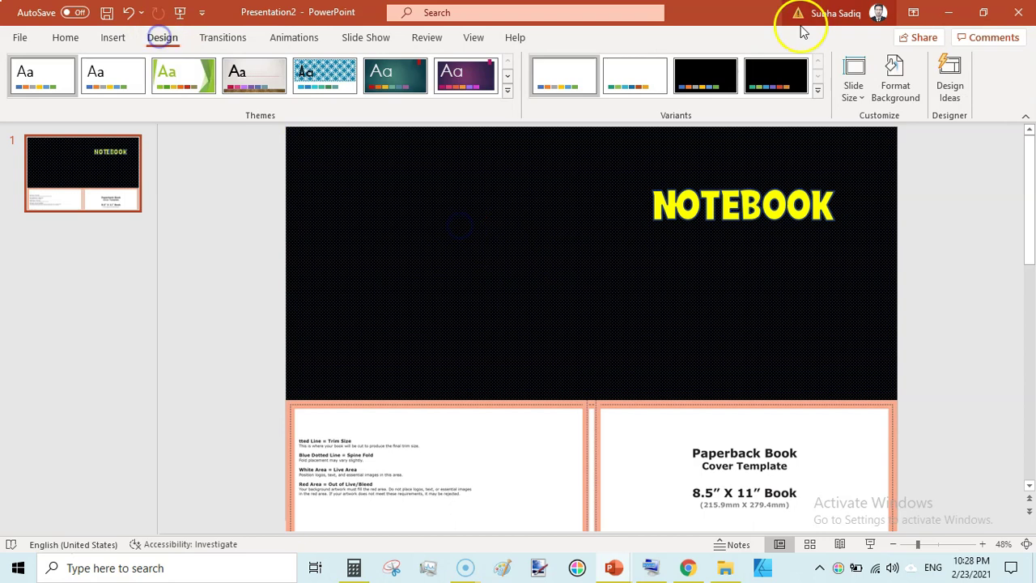
left_click(891, 79)
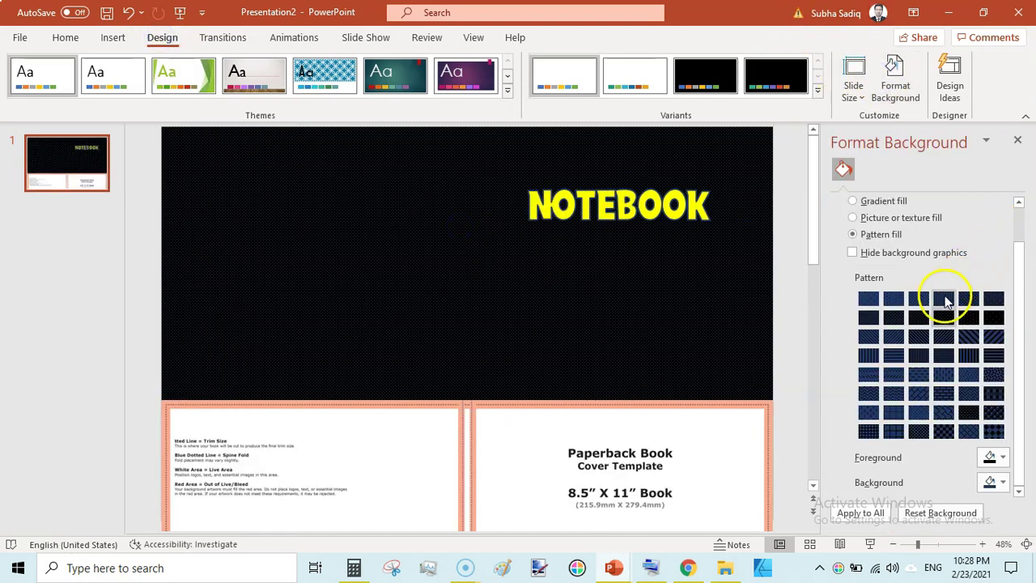
left_click(893, 300)
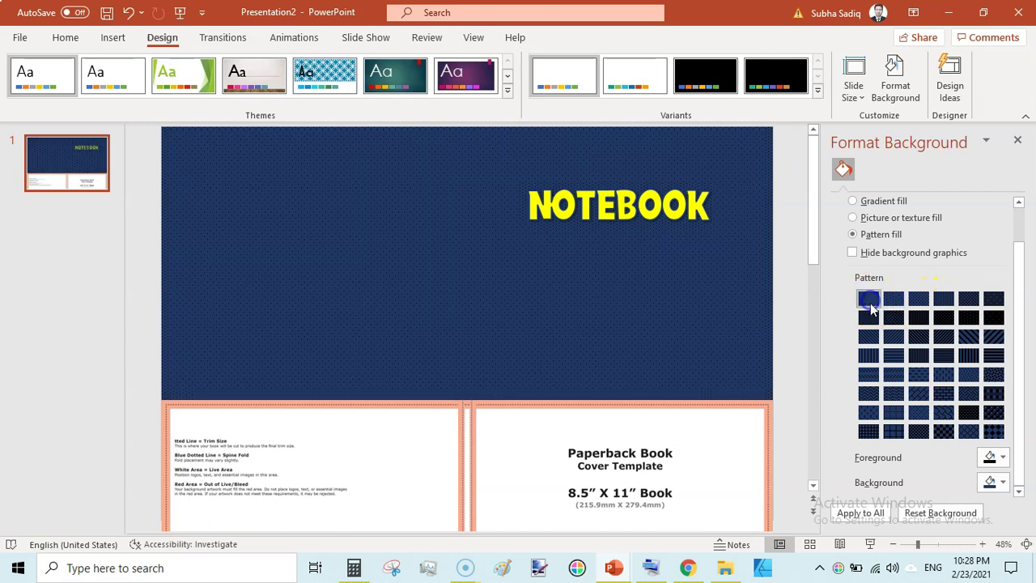
left_click(869, 318)
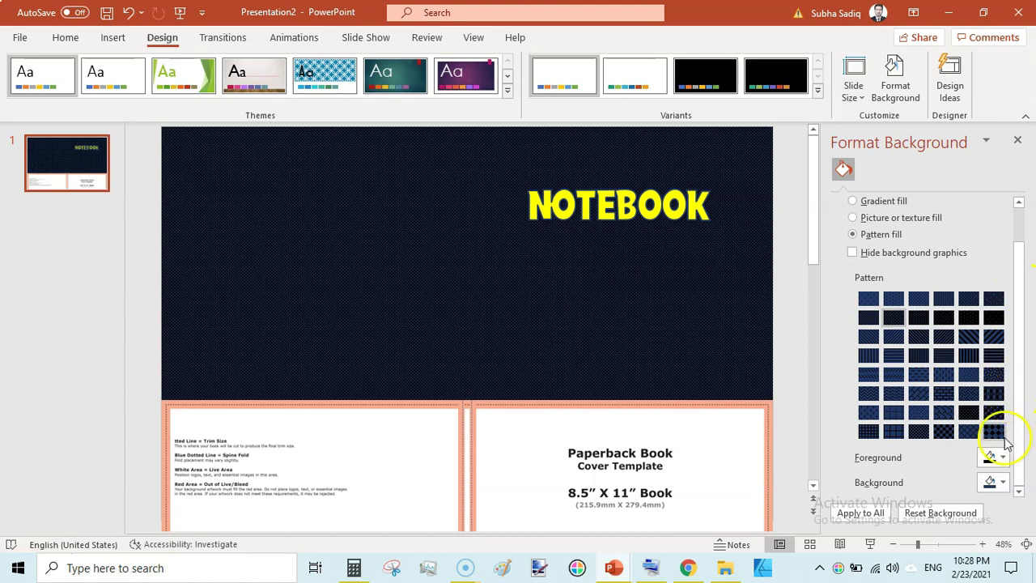
left_click(1003, 483)
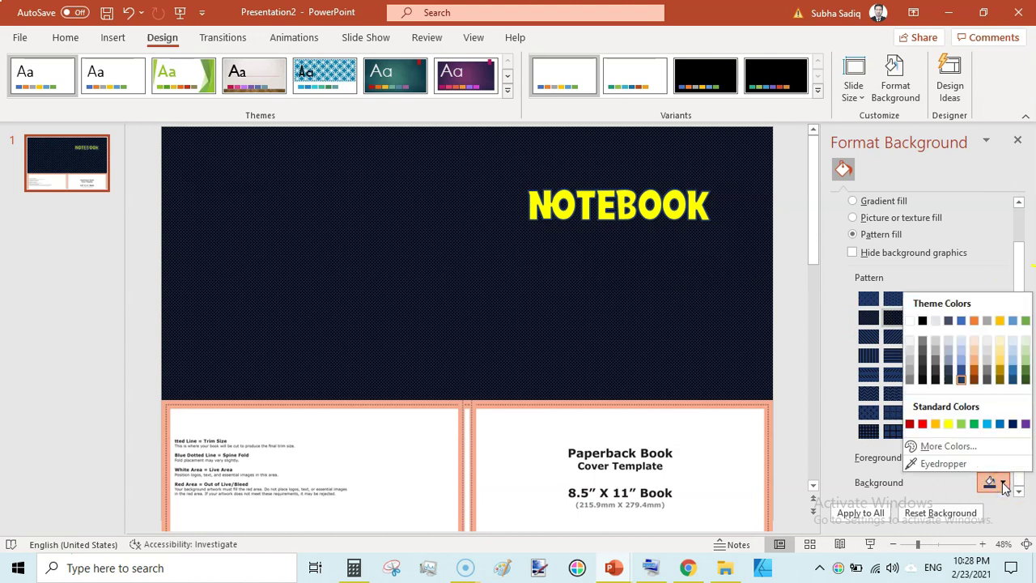
left_click(924, 321)
left_click(1005, 460)
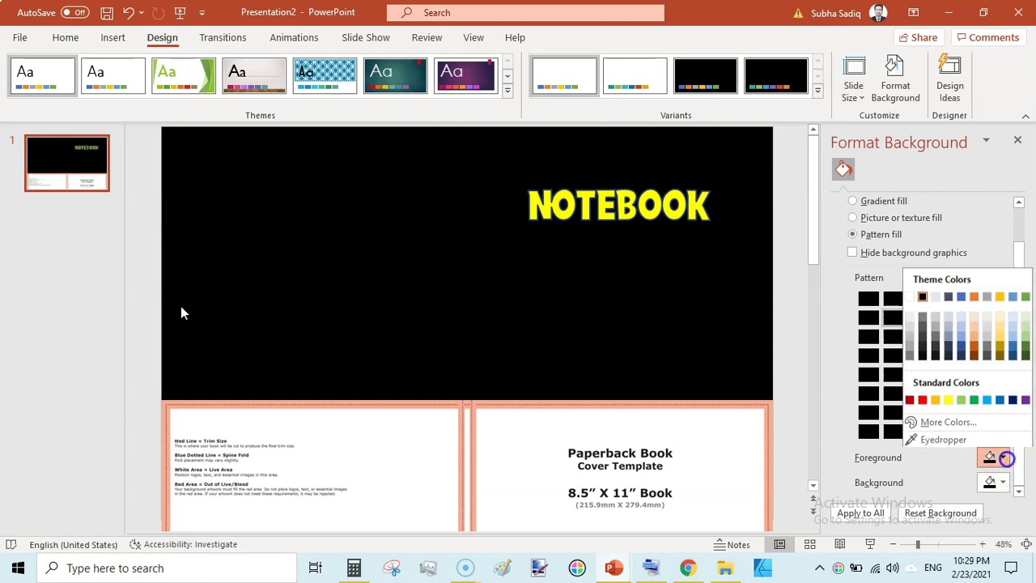
left_click(964, 355)
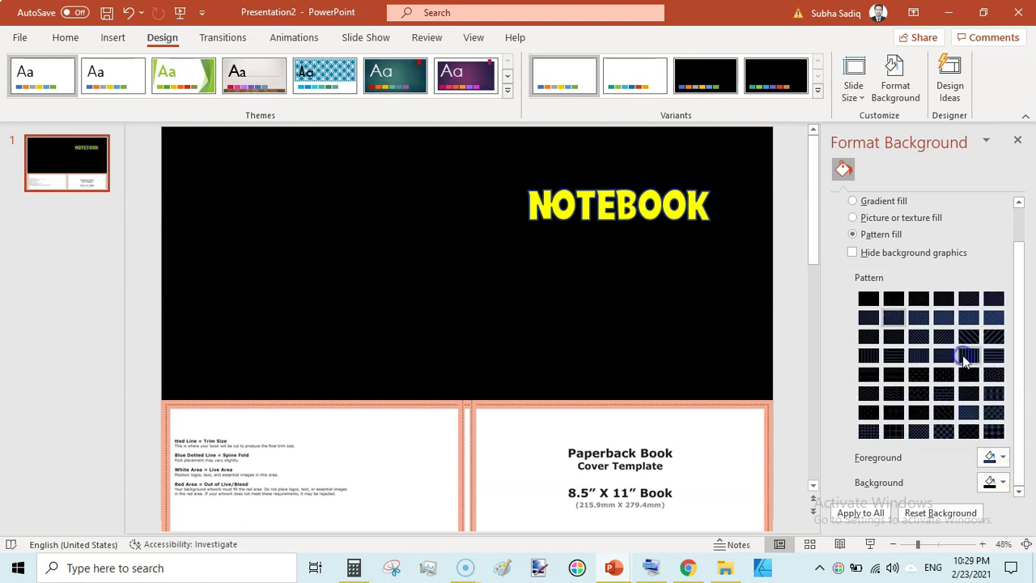
- Try several dotted patterns for the slide background and apply the first, sparsest dot pattern
left_click(968, 299)
left_click(943, 301)
left_click(922, 301)
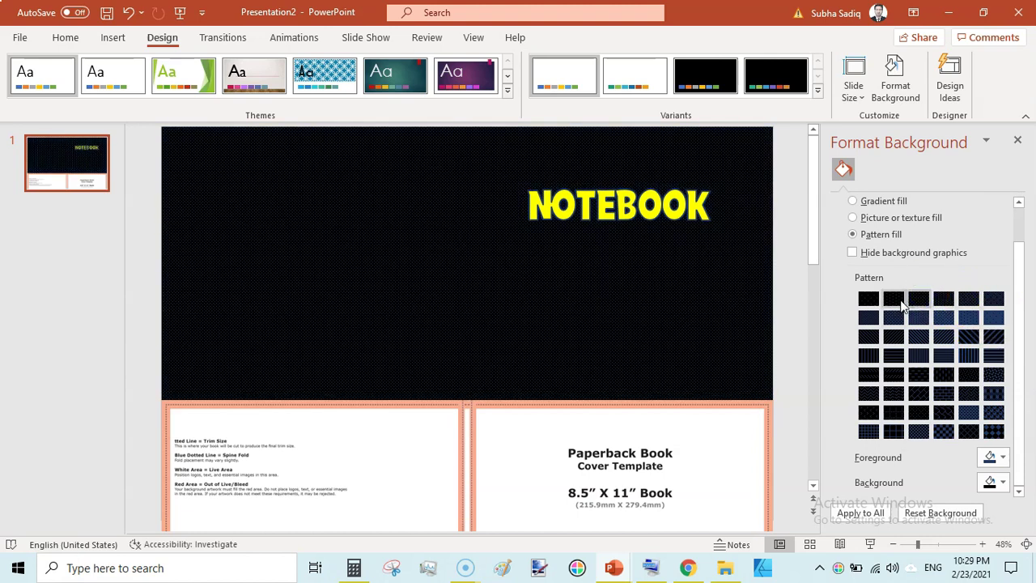
left_click(902, 302)
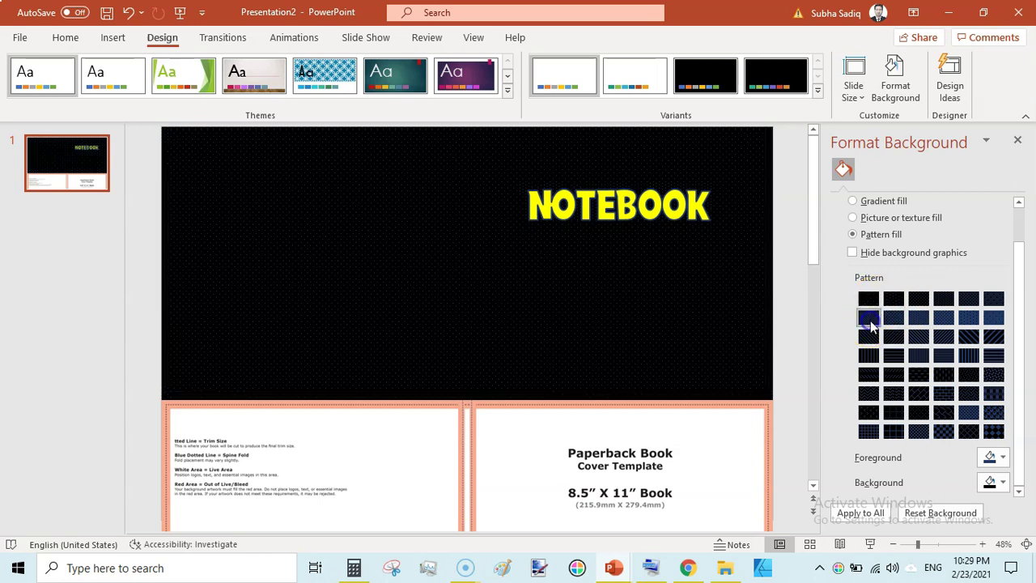
left_click(870, 320)
left_click(869, 301)
- Change the NOTEBOOK title's text outline to the blue theme shade one step lighter than the darkest
left_click(665, 205)
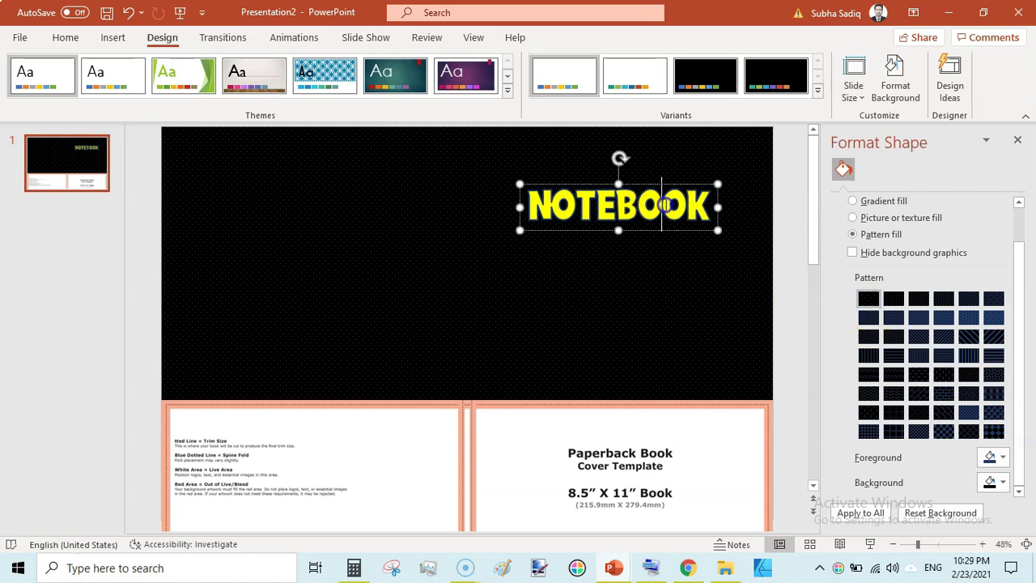
left_click(1019, 143)
left_click(597, 38)
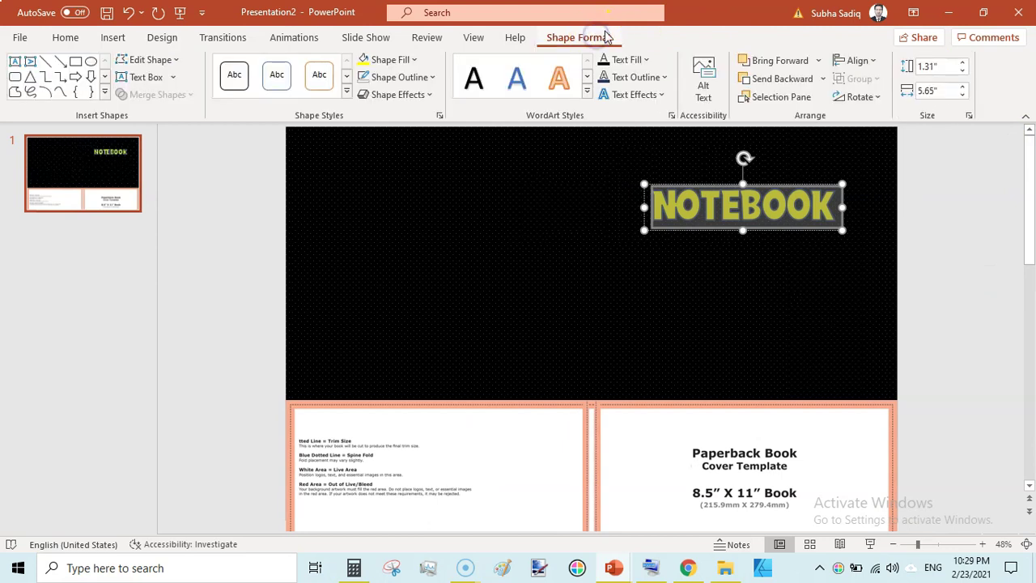
left_click(664, 77)
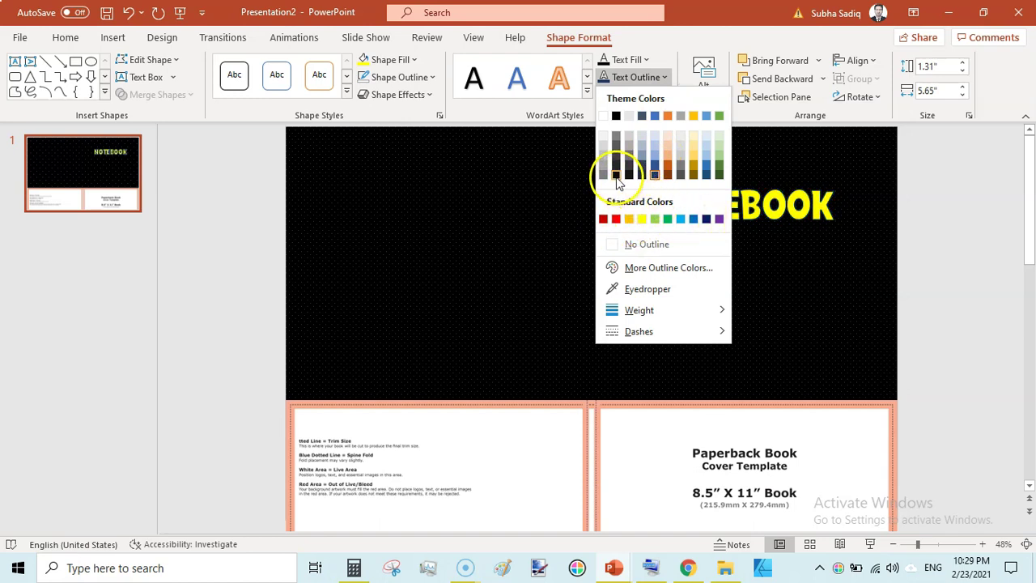
left_click(657, 166)
left_click(975, 218)
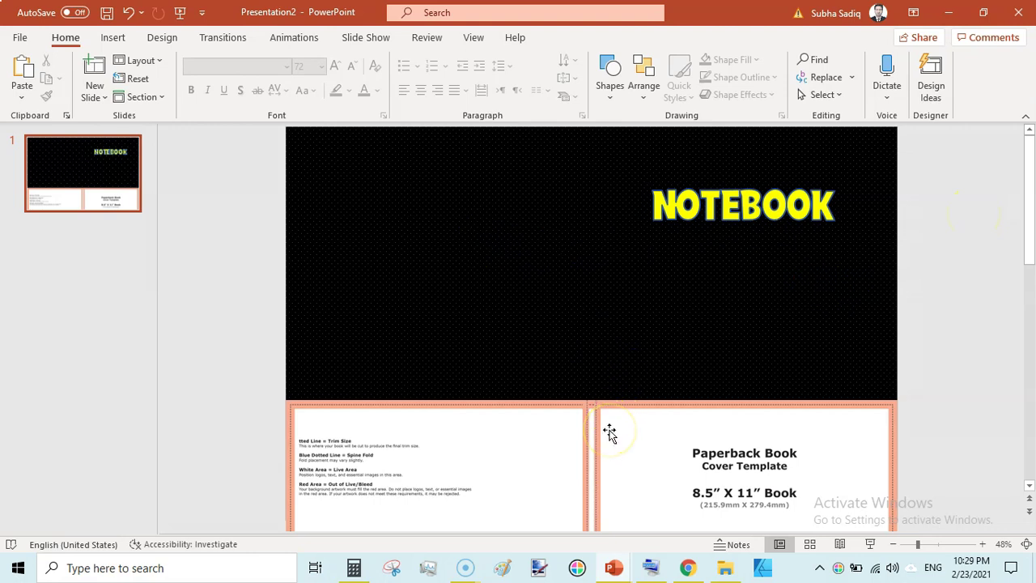
- Move the cover template picture up over the slide and align it to the slide's center and middle
left_click(733, 209)
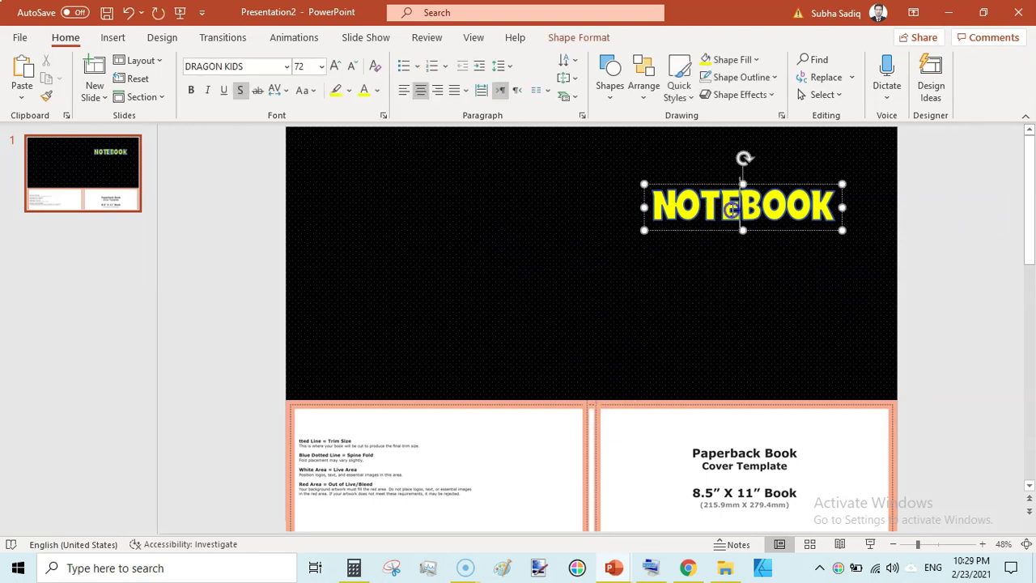
left_click(595, 405)
left_click(613, 430)
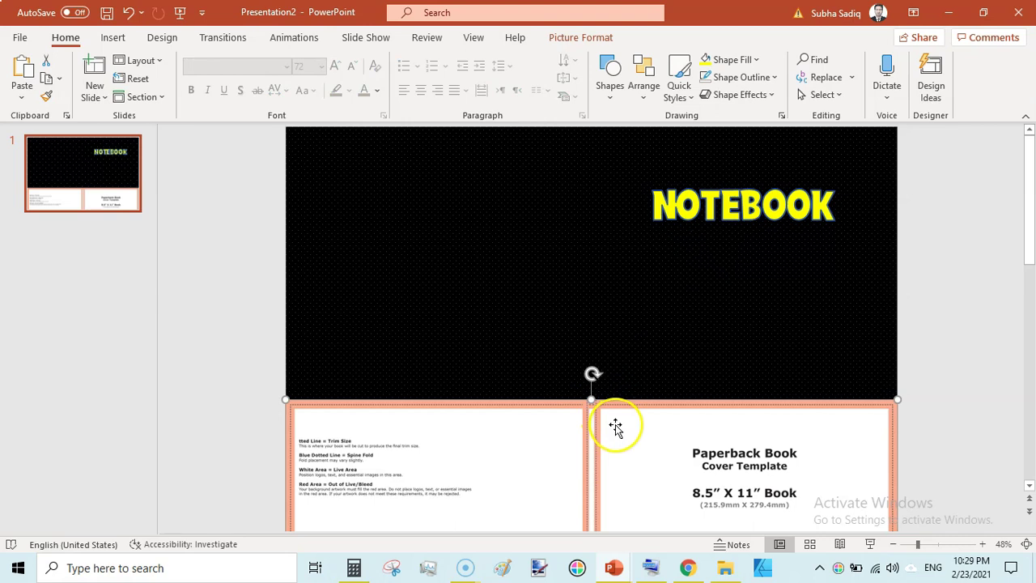
left_click_drag(615, 425, 588, 272)
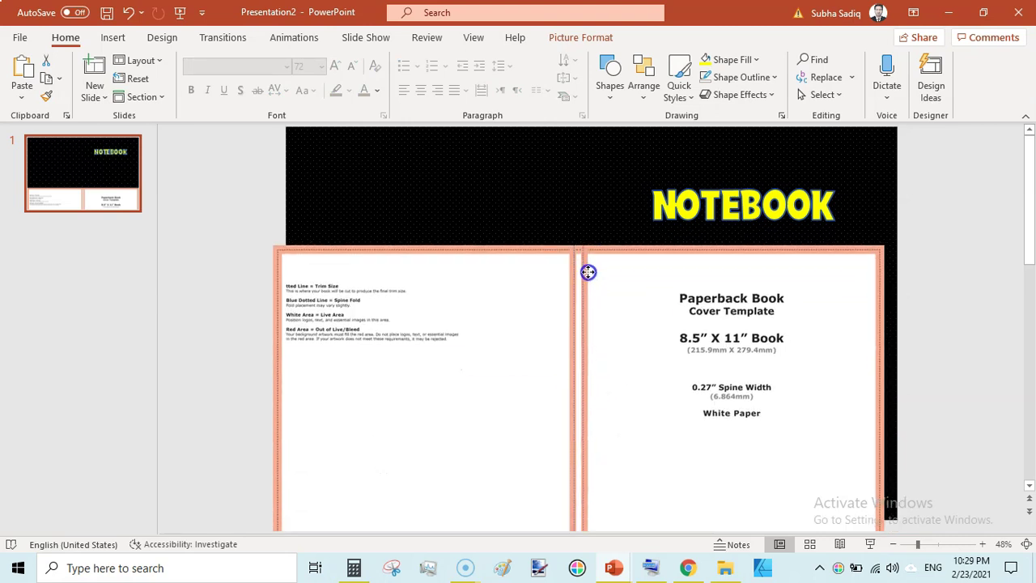
left_click(586, 38)
left_click(879, 61)
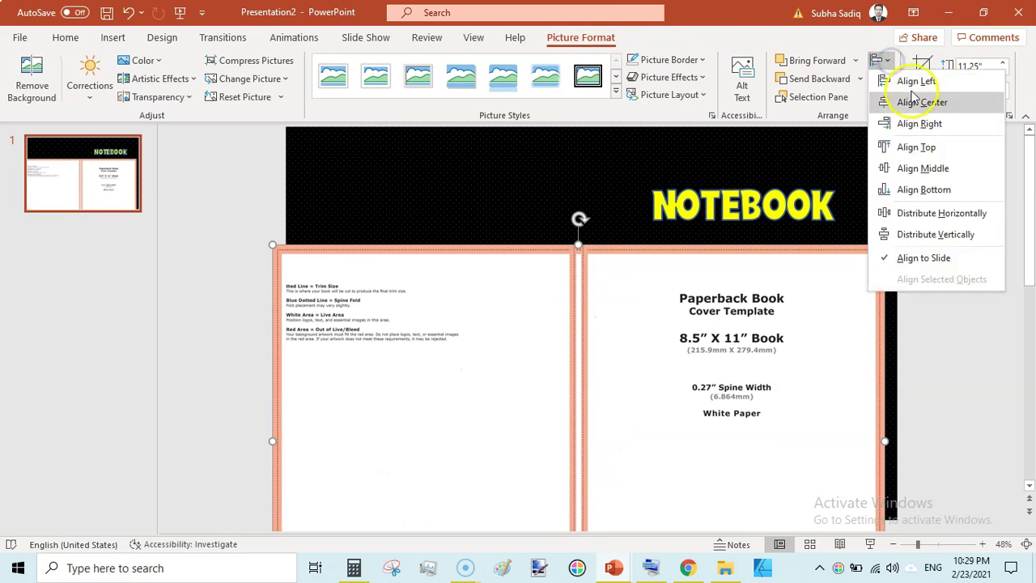
left_click(919, 104)
left_click(879, 60)
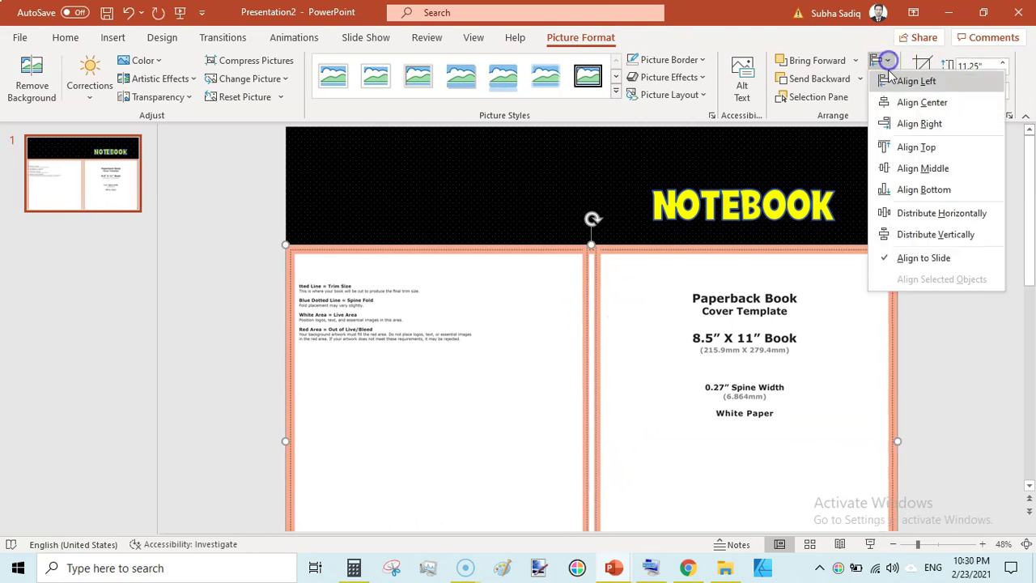
left_click(919, 168)
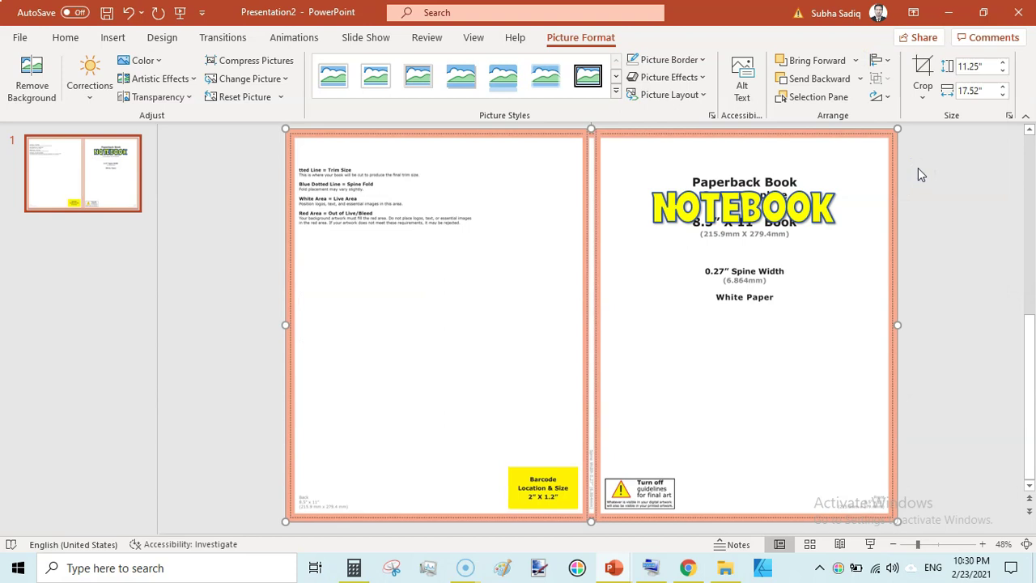
left_click(925, 201)
- Widen the NOTEBOOK text box on both sides to span from the front cover's spine fold line to its outer trim line
double_click(767, 207)
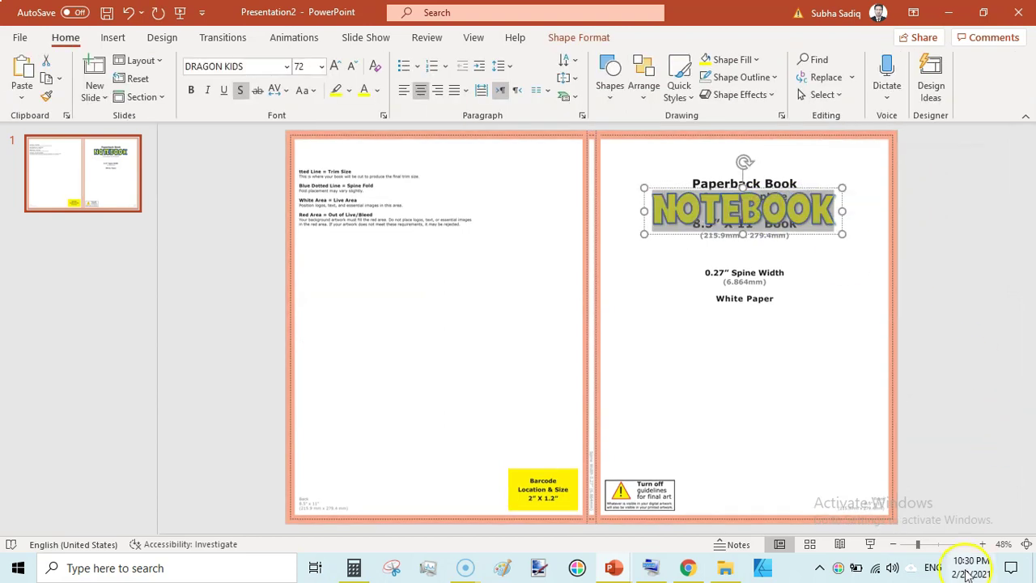
left_click(984, 550)
left_click(984, 550)
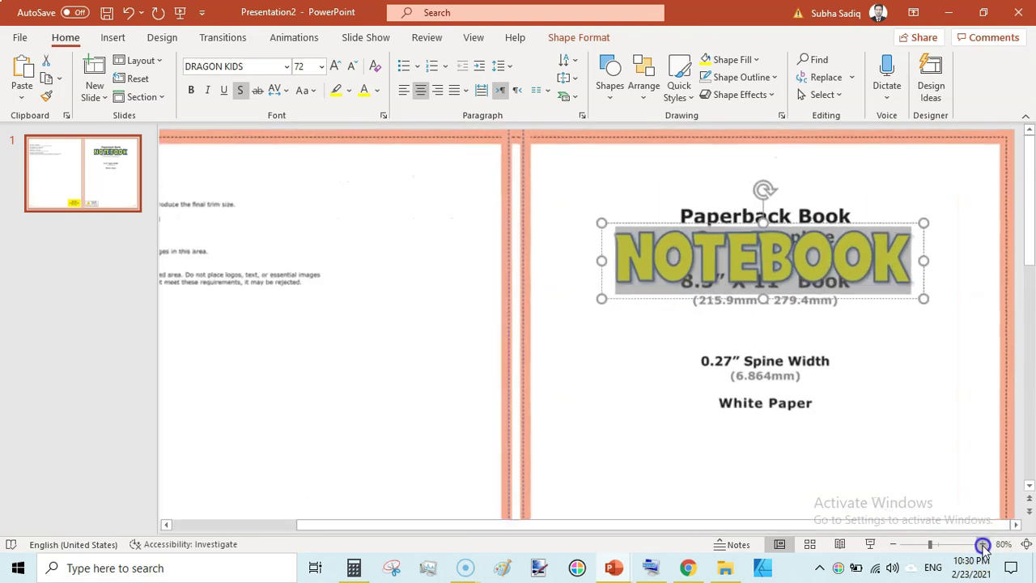
left_click(984, 549)
left_click(984, 550)
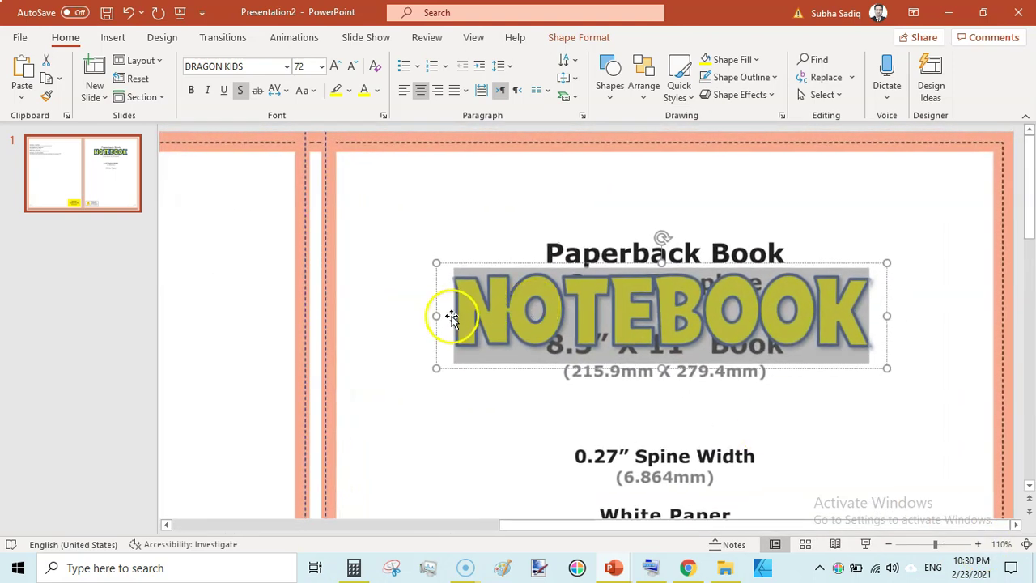
left_click_drag(435, 316, 326, 317)
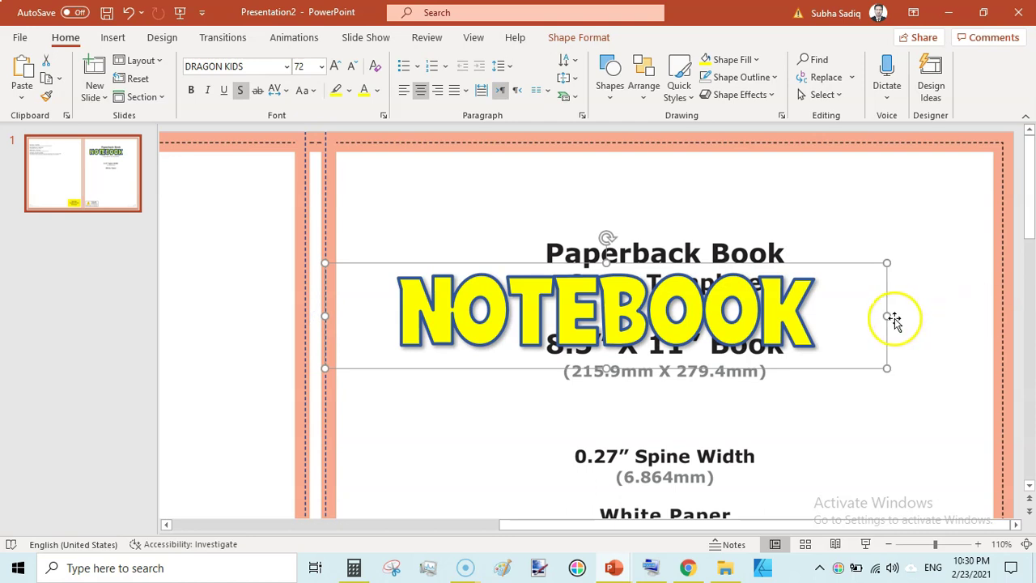
left_click_drag(886, 318, 1004, 311)
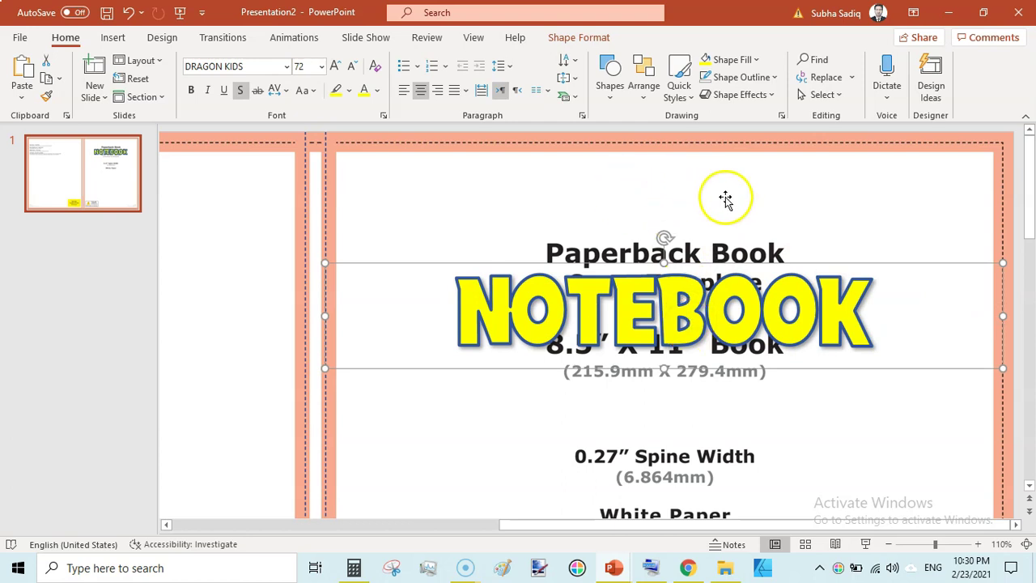
left_click(889, 544)
left_click(889, 544)
left_click(889, 544)
left_click(889, 544)
left_click(889, 545)
left_click(889, 544)
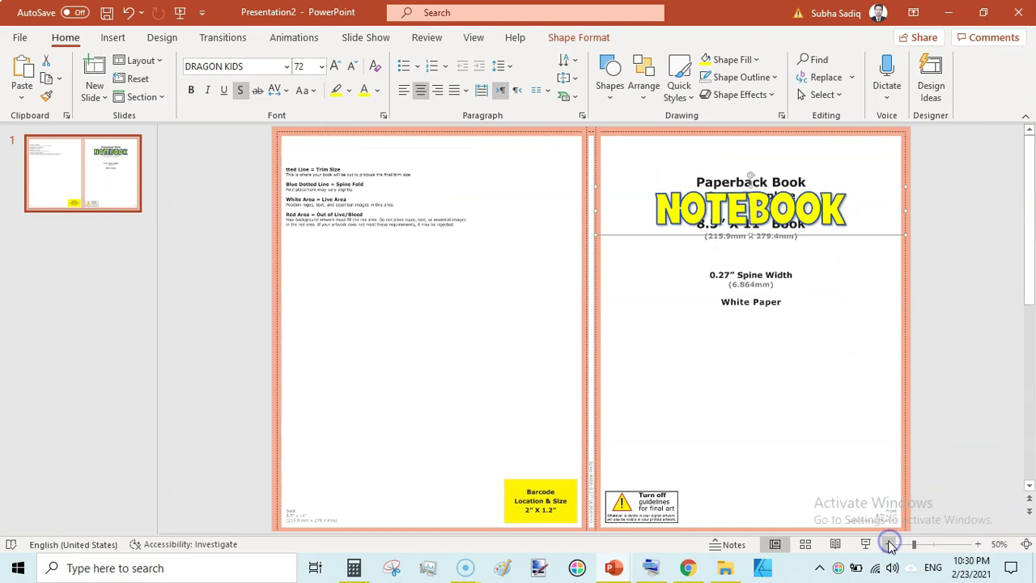
- Duplicate the cover slide and delete the template picture from slide 1
left_click(671, 357)
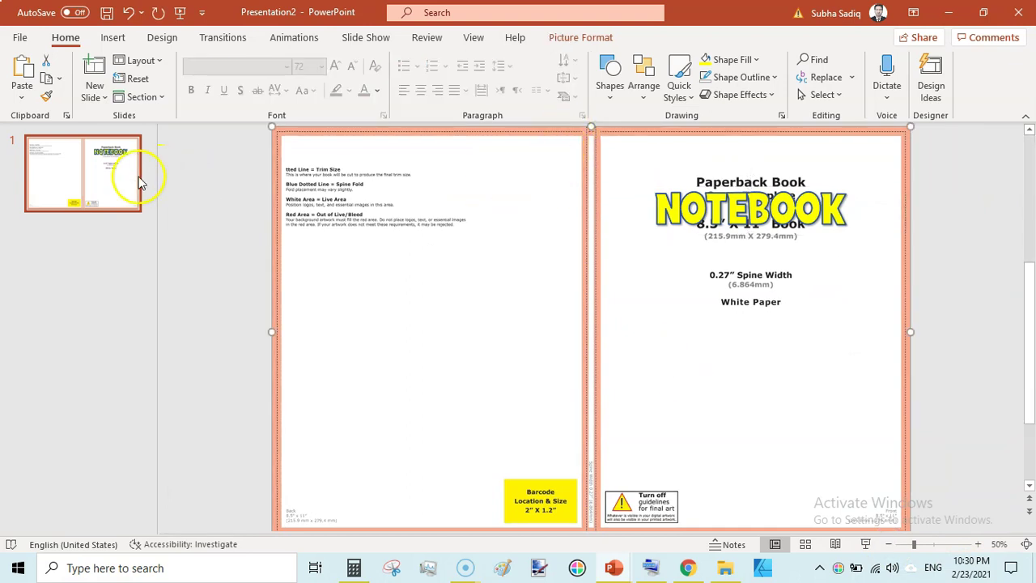
left_click(111, 179)
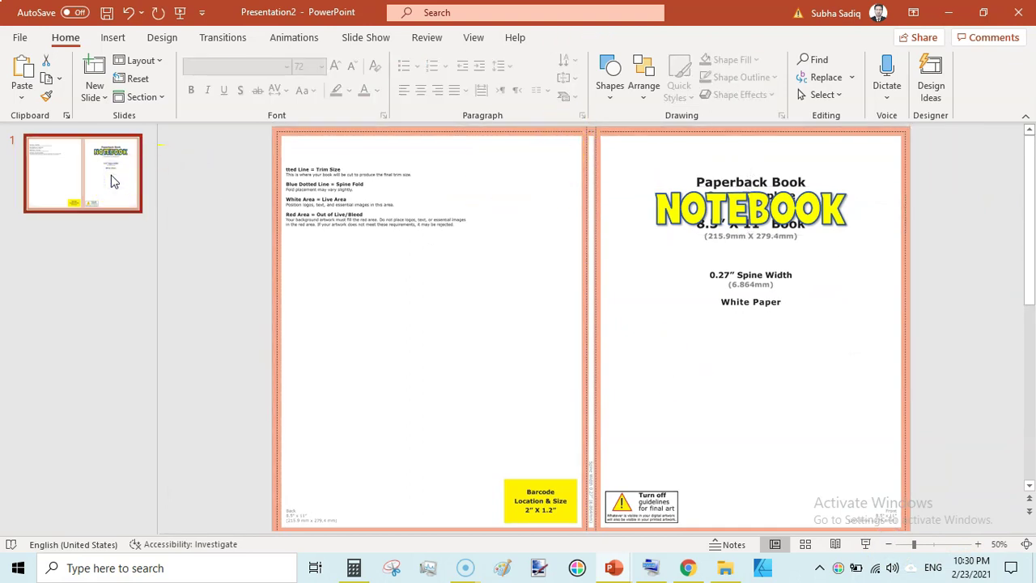
key("ctrl+d")
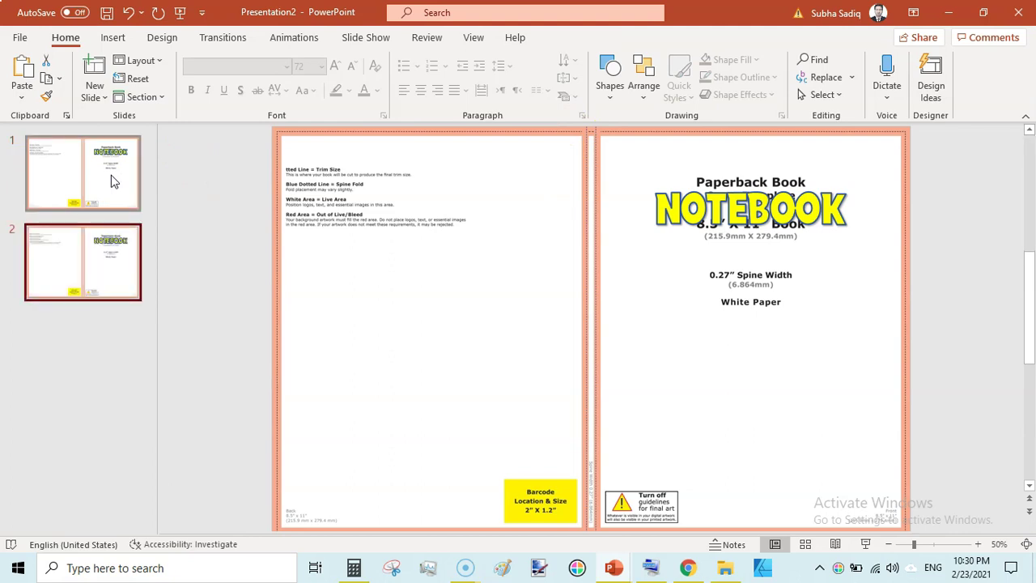
left_click(472, 357)
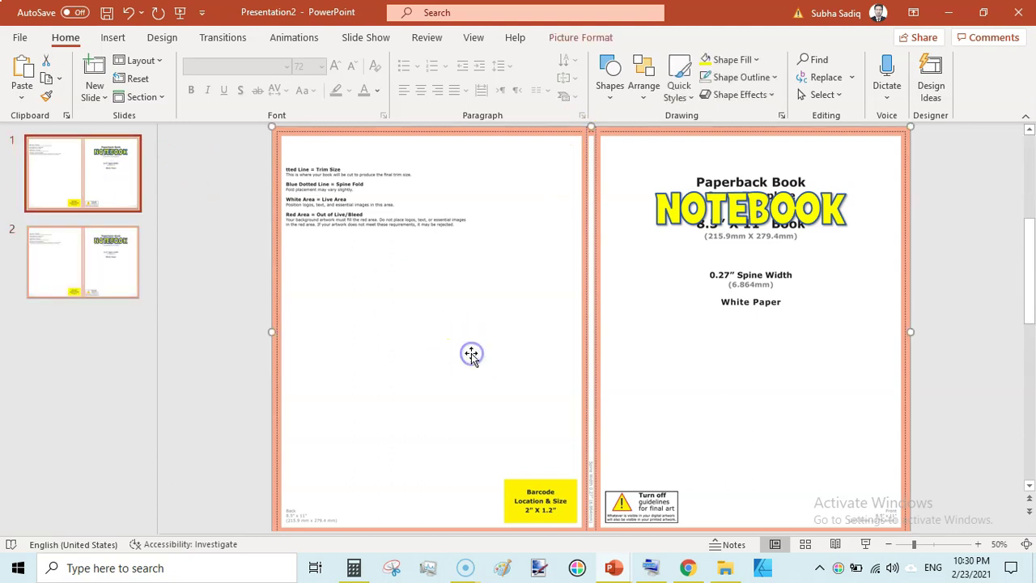
key("Delete")
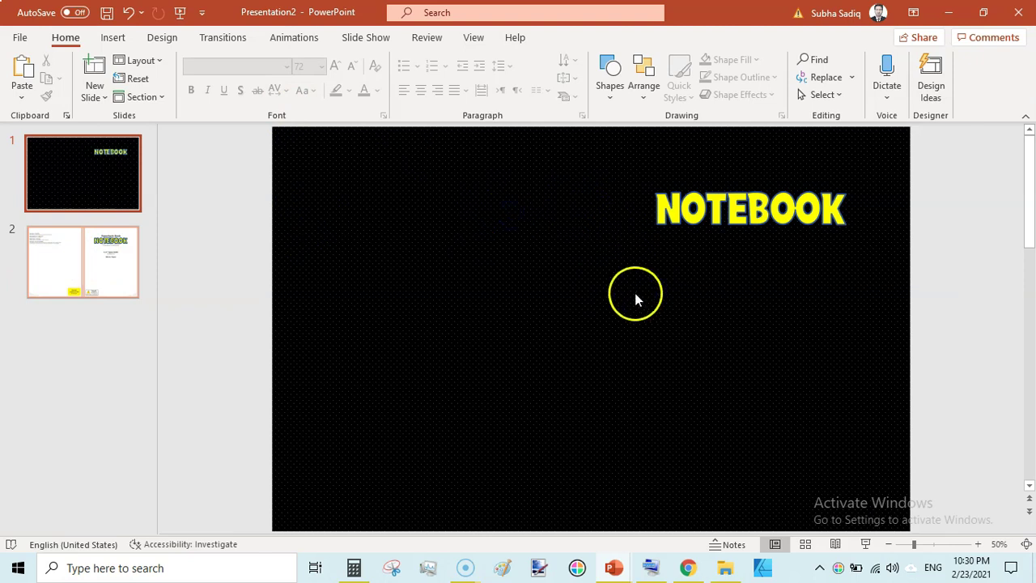
- Draw a tall, narrow rectangle over the spine area of slide 1, beside the NOTEBOOK title
left_click(112, 37)
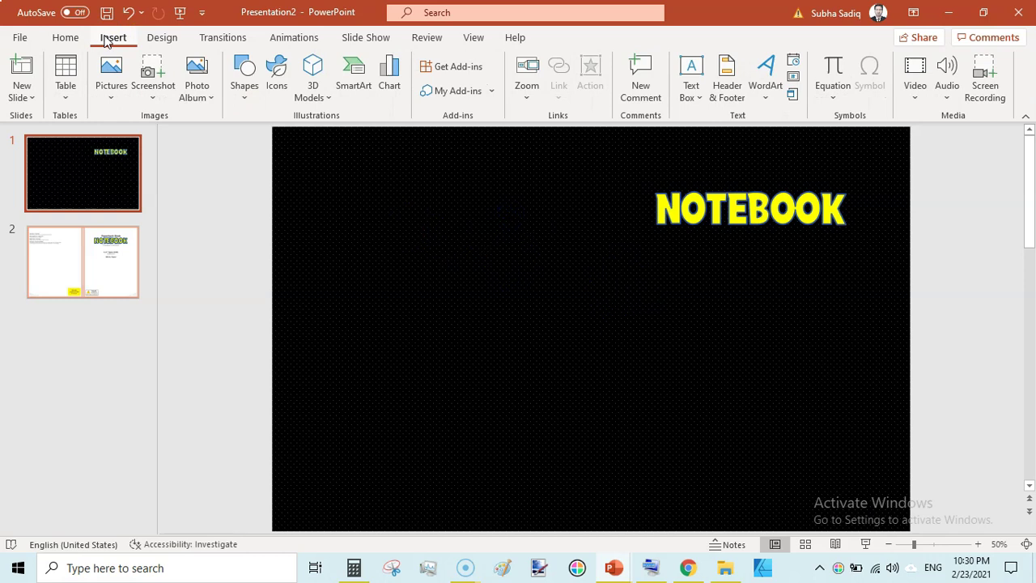
left_click(242, 95)
left_click(298, 136)
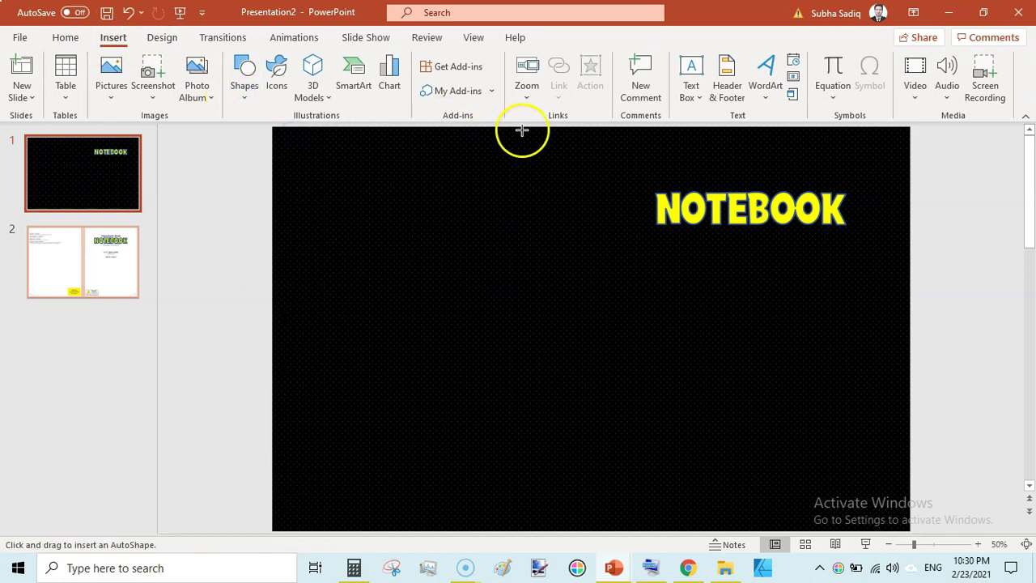
left_click_drag(543, 143, 626, 436)
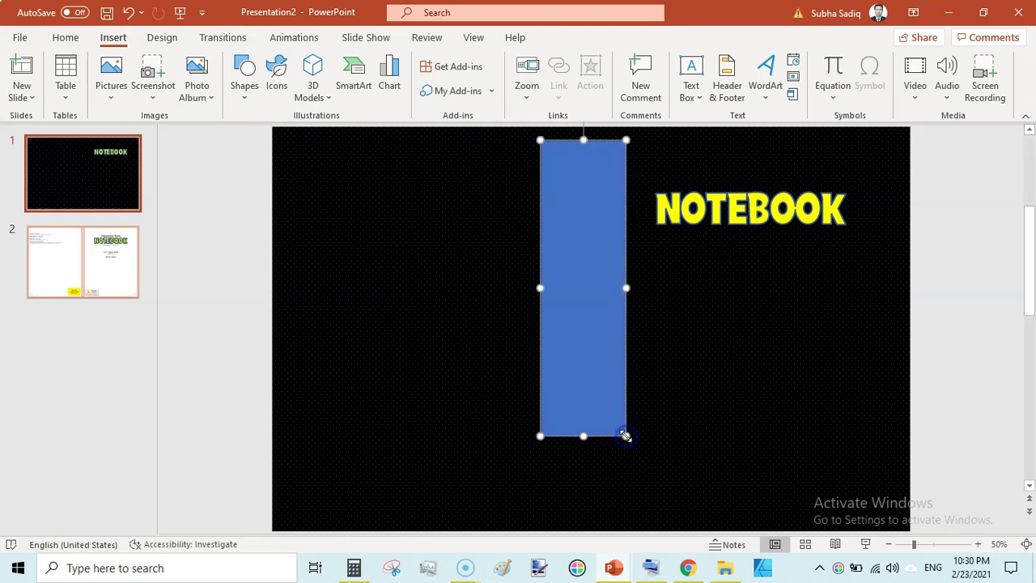
- Size the spine rectangle to 11.25 inches high and 1 inch wide
left_click_drag(626, 436, 626, 435)
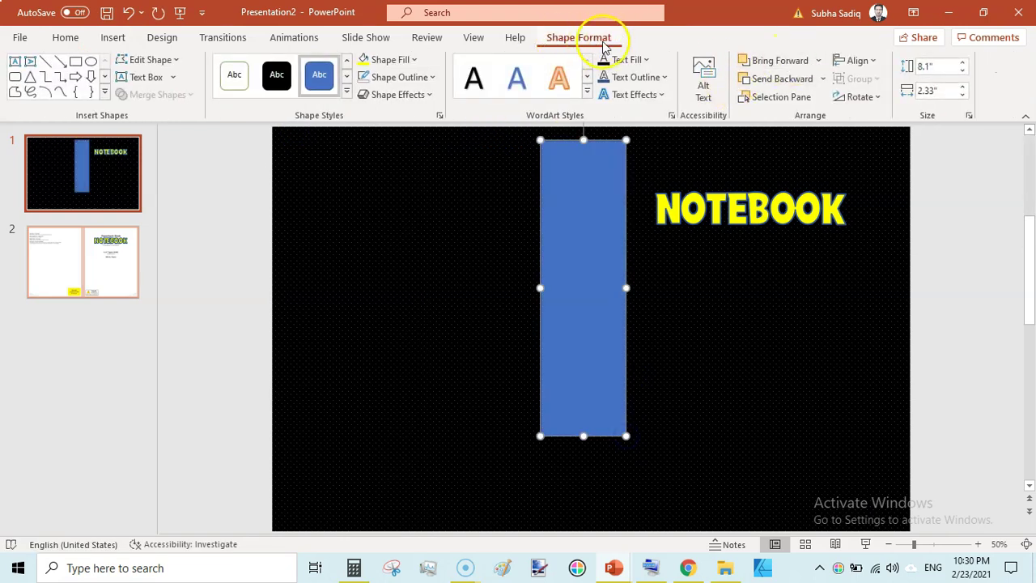
left_click(930, 66)
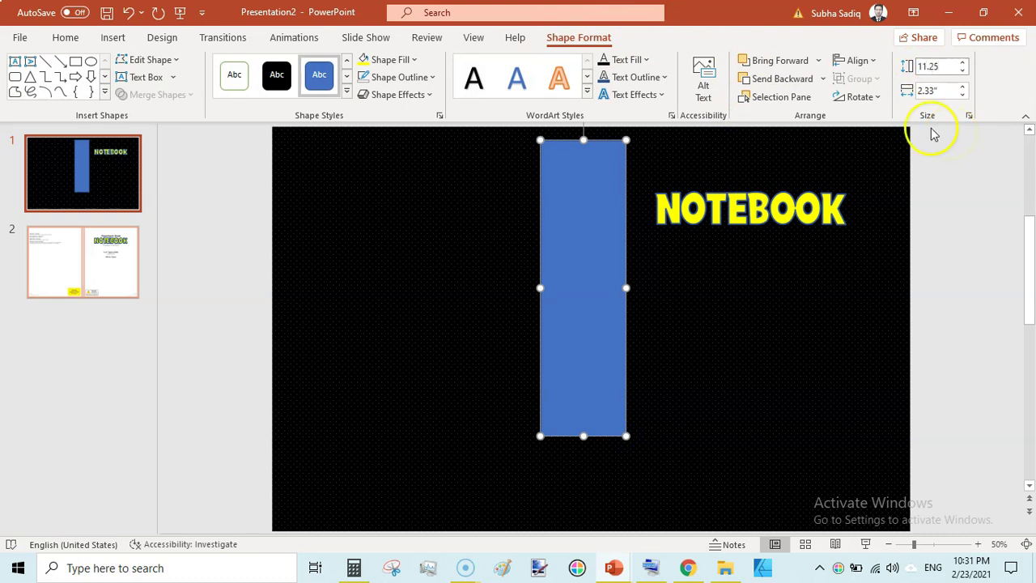
left_click(939, 90)
key("BackSpace")
type("1")
left_click(965, 136)
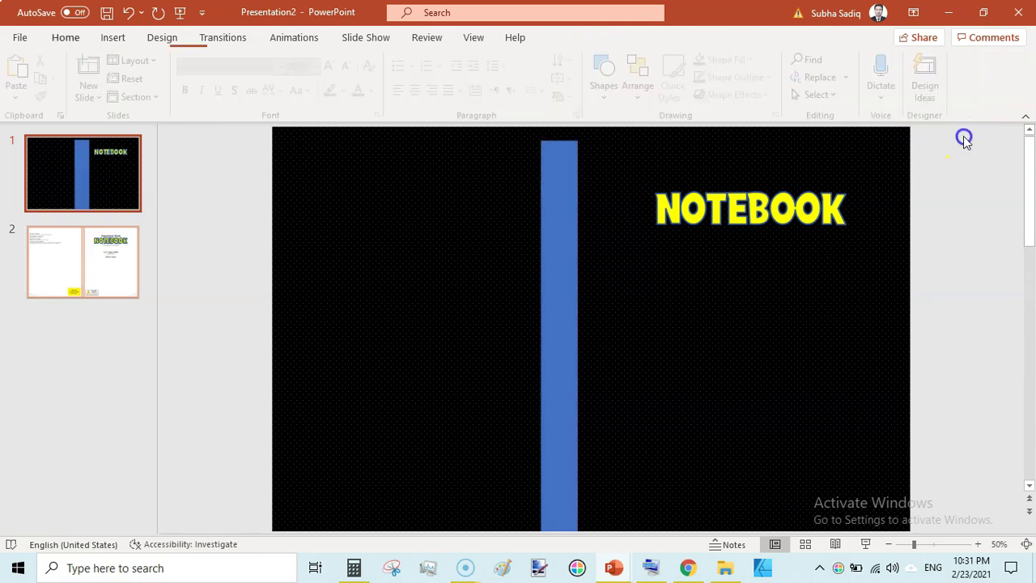
- Fill the spine rectangle with standard yellow and remove its outline
left_click(558, 184)
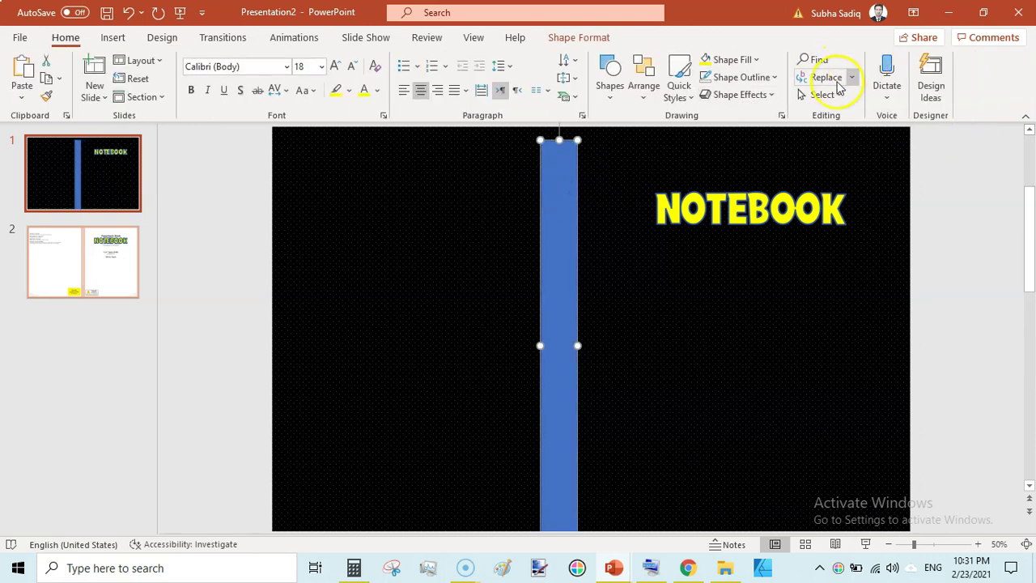
left_click(595, 39)
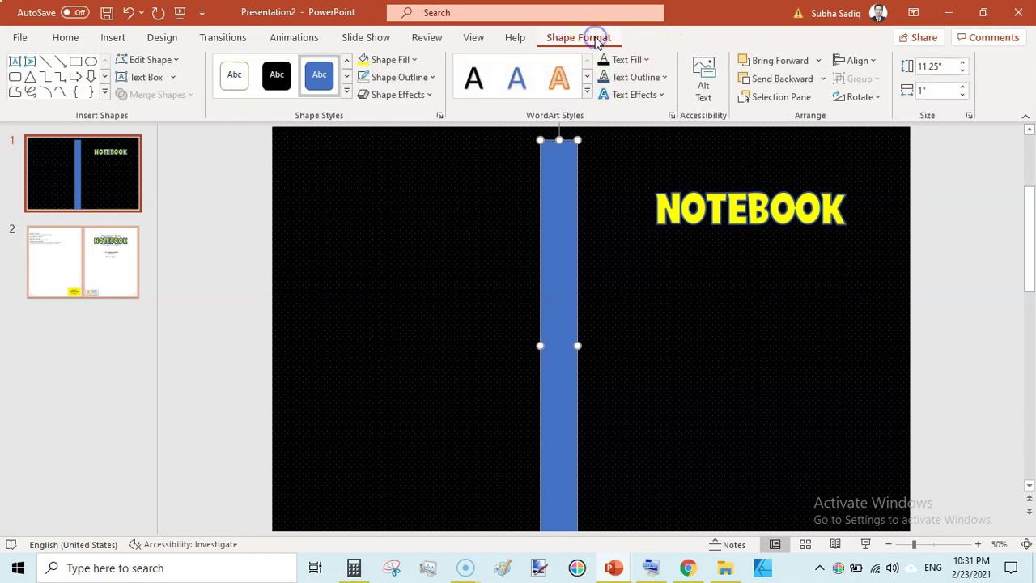
left_click(414, 61)
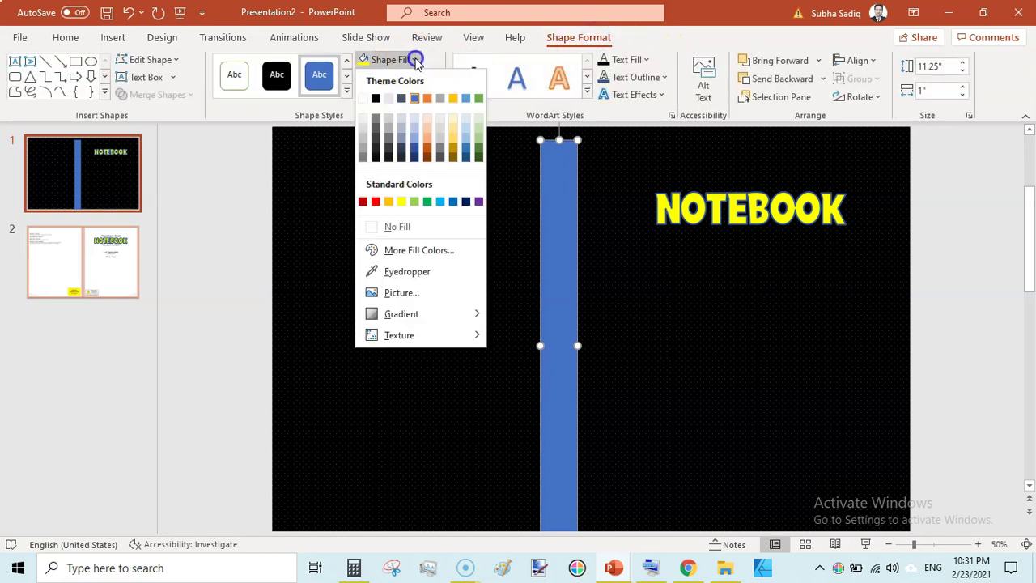
left_click(401, 201)
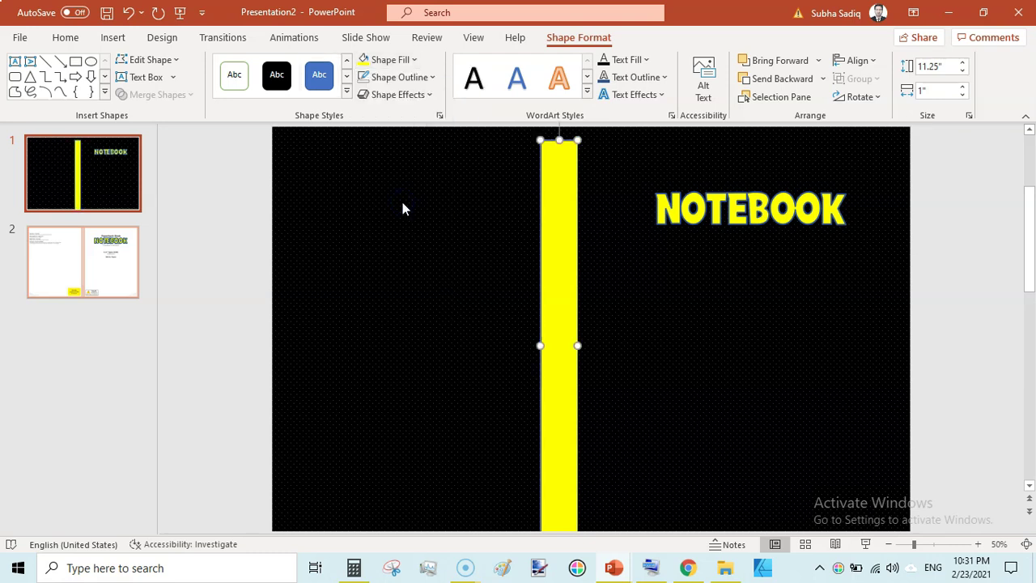
left_click(435, 77)
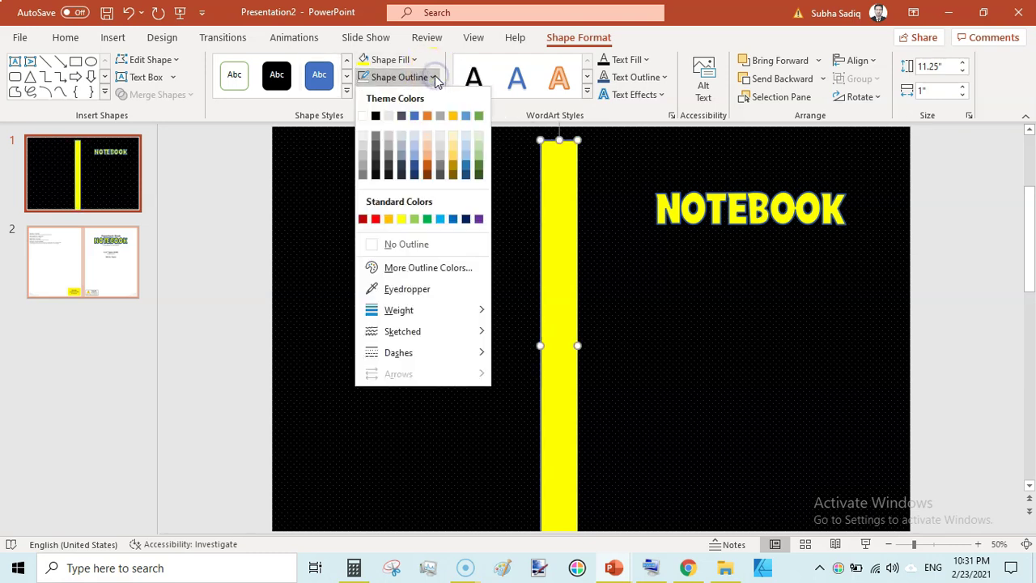
left_click(426, 244)
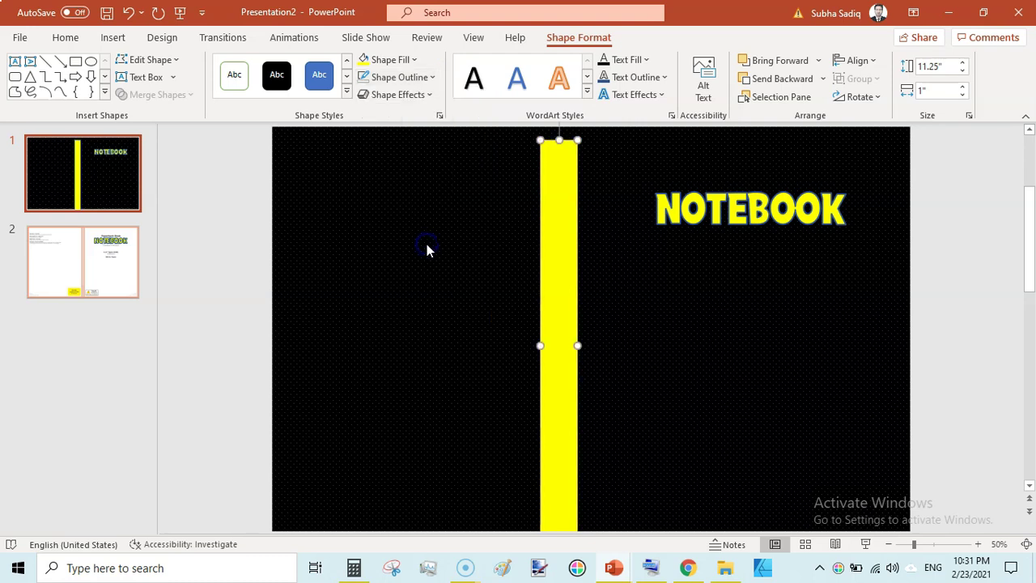
- Align the yellow spine rectangle to the center and middle of the slide
left_click(553, 202)
left_click(875, 63)
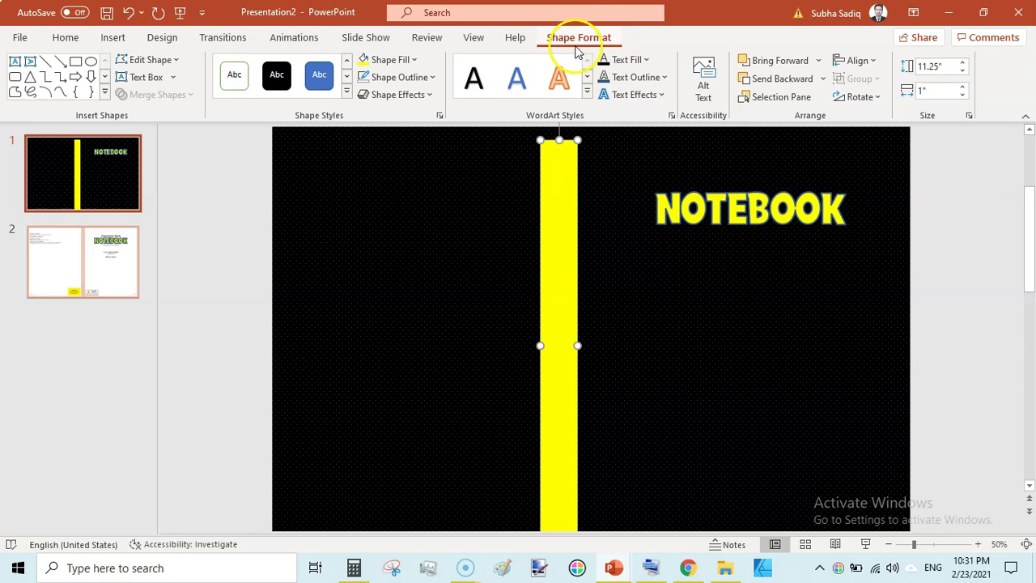
left_click(875, 62)
left_click(890, 102)
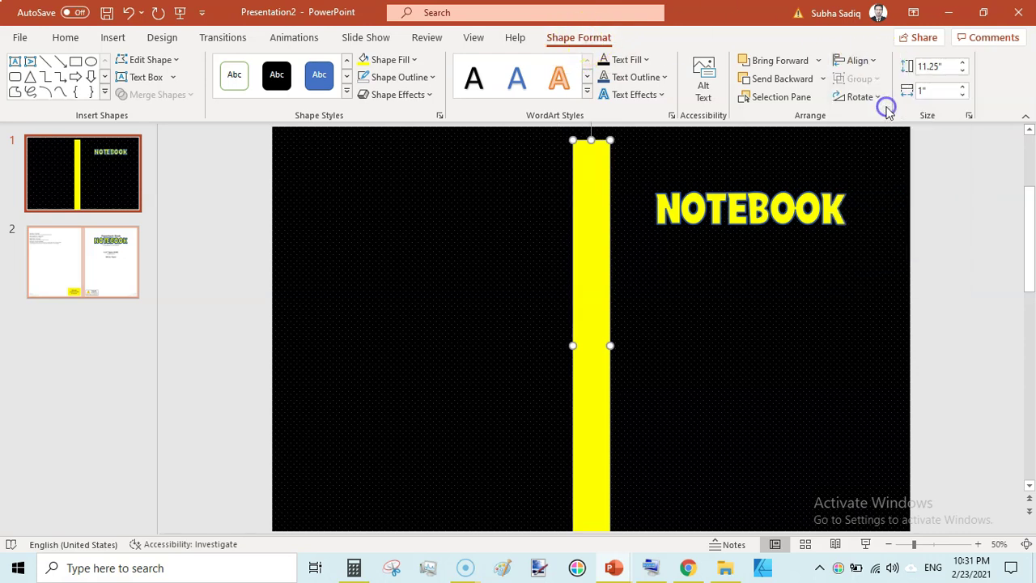
left_click(874, 59)
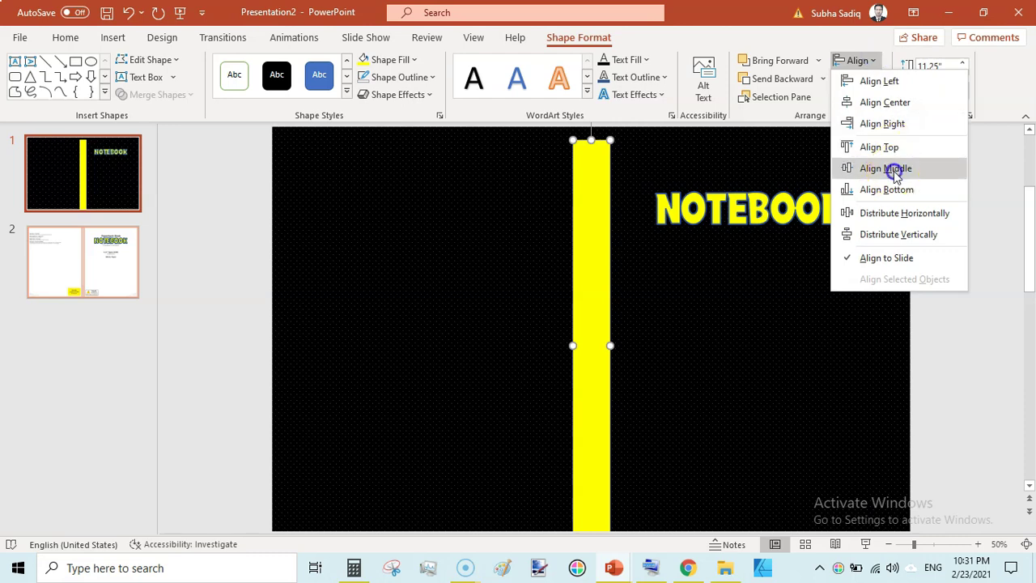
left_click(892, 172)
left_click(955, 247)
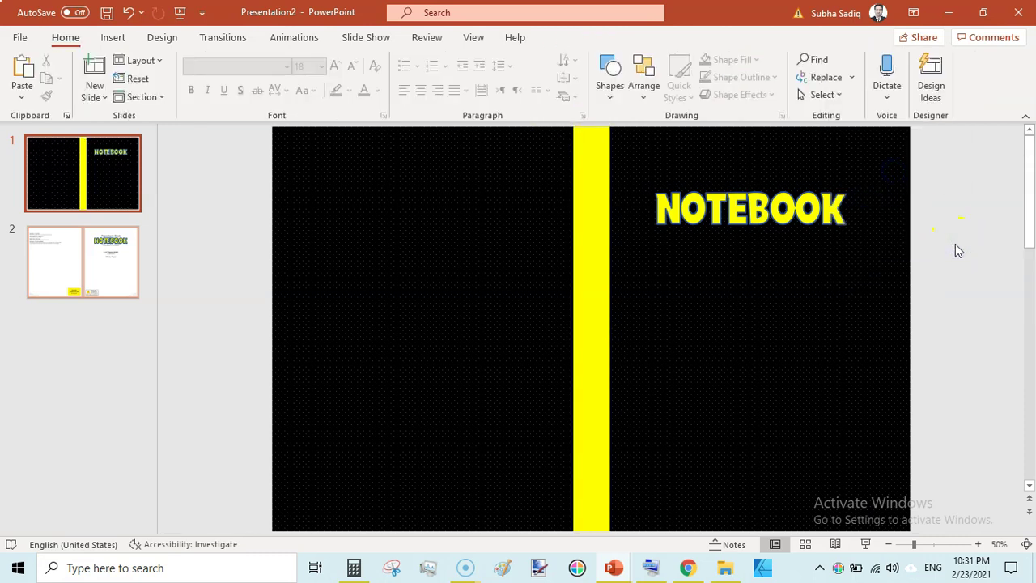
- Try the light blue water droplets texture as the spine rectangle's fill
left_click(888, 544)
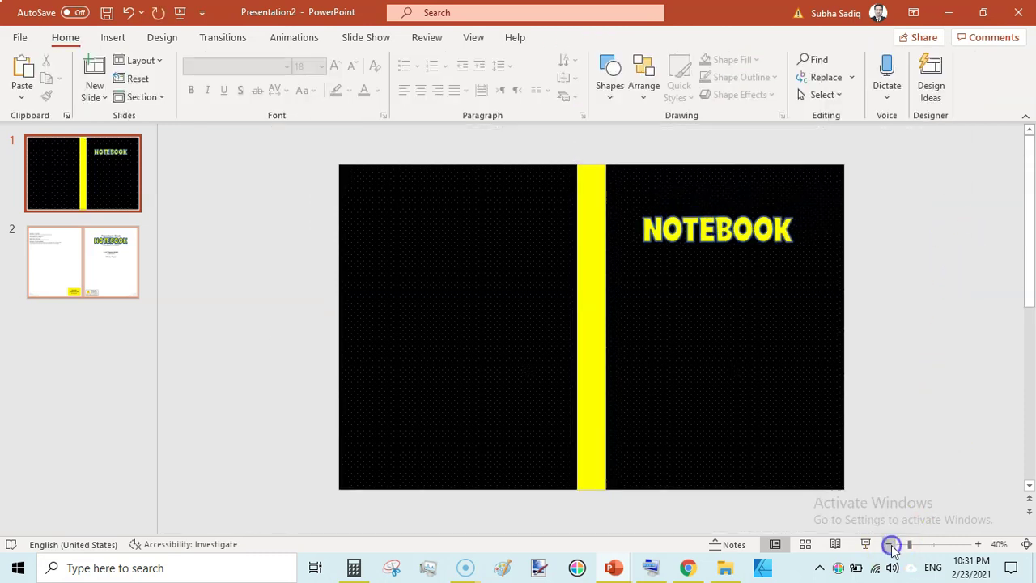
key("alt+g")
left_click(606, 223)
left_click(590, 188)
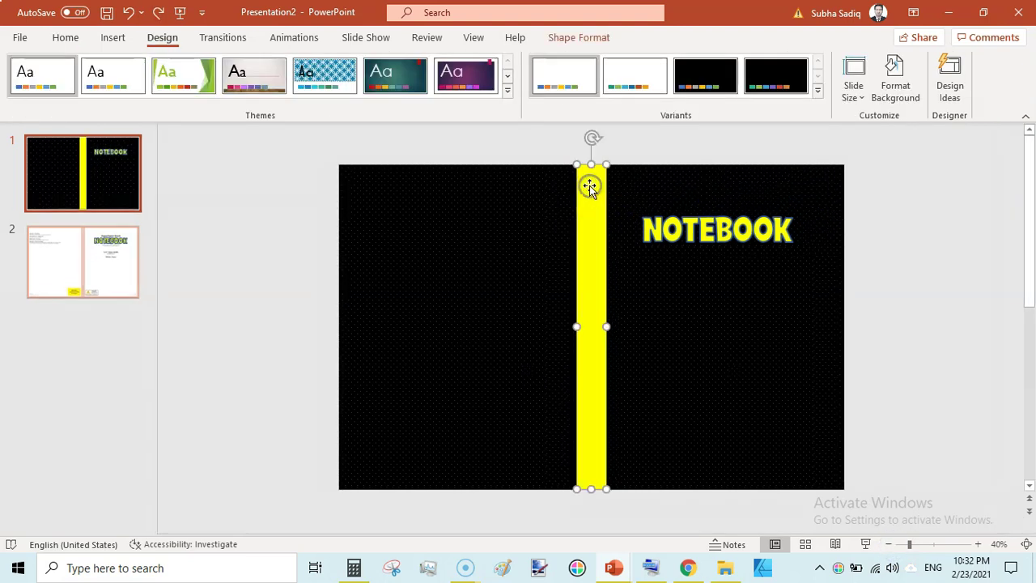
left_click(578, 35)
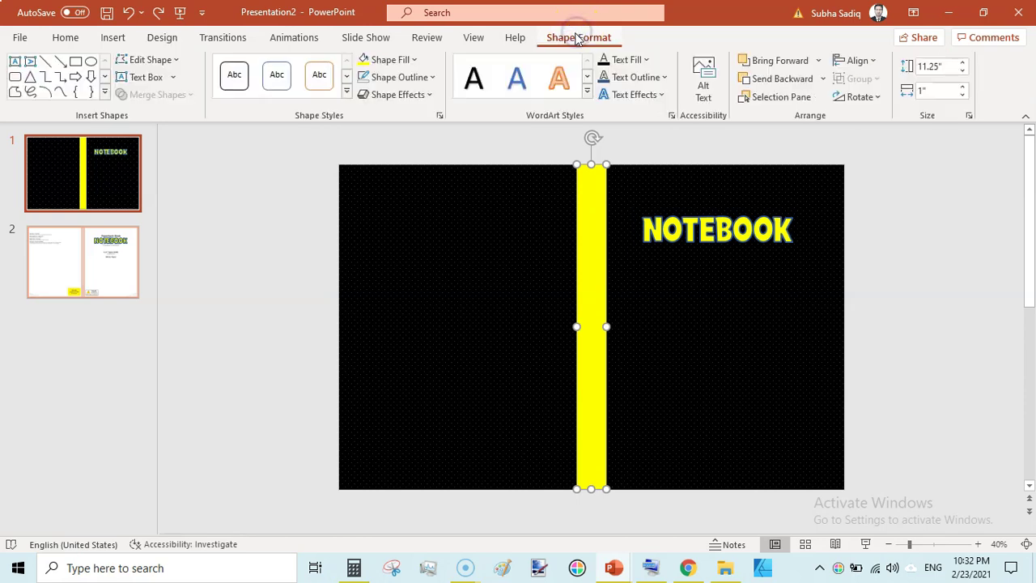
left_click(416, 62)
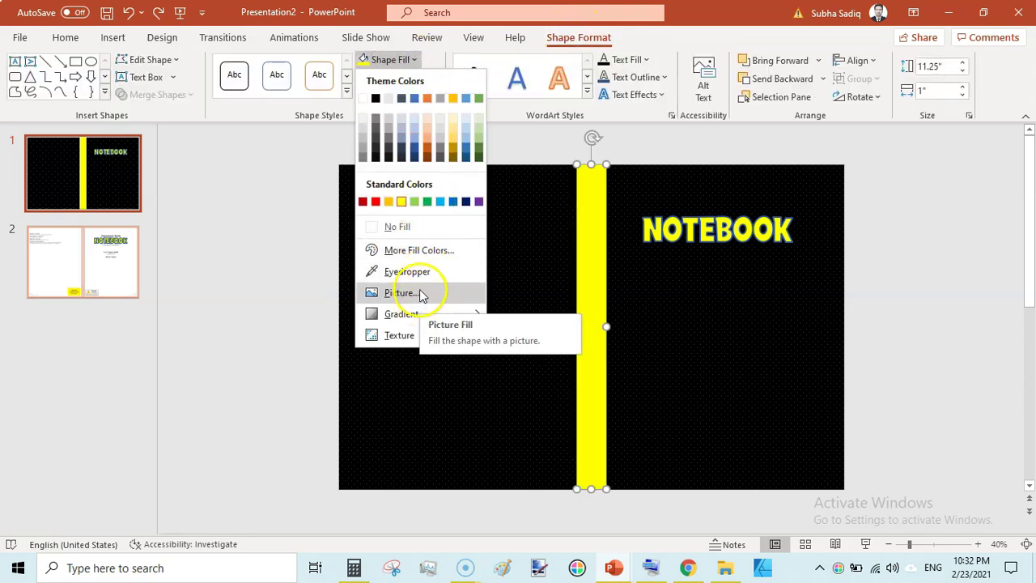
mouse_move(414, 318)
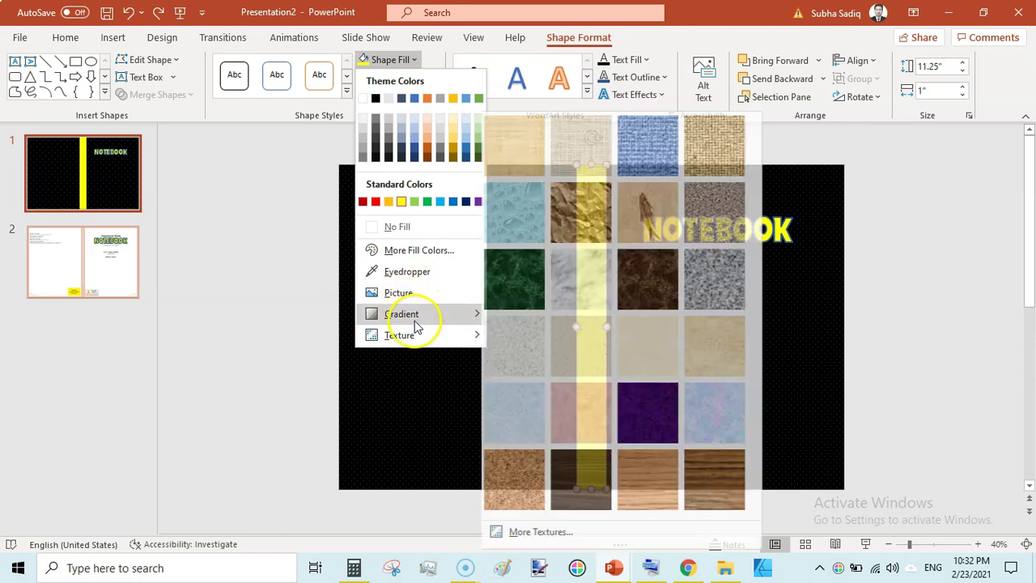
mouse_move(478, 334)
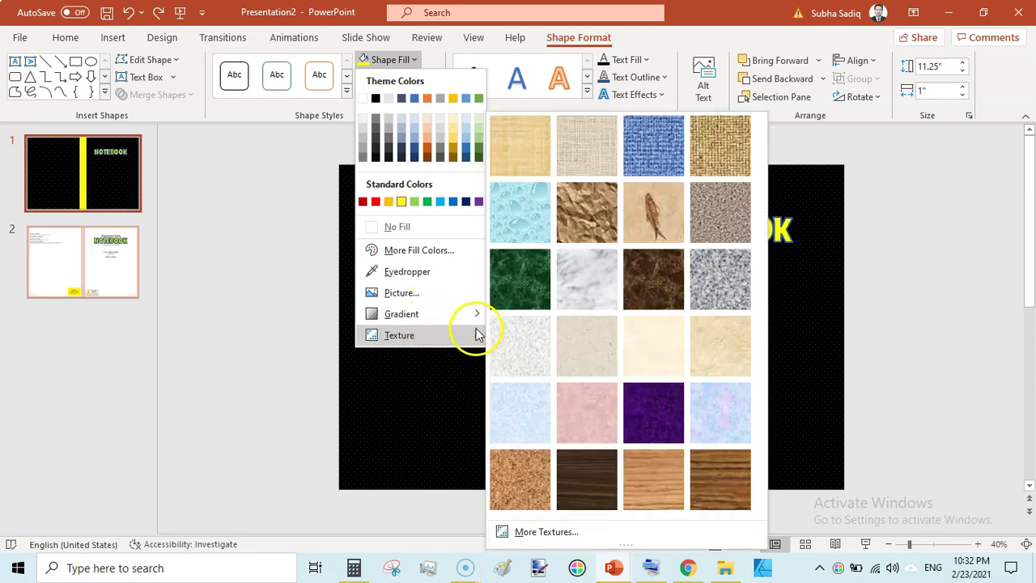
left_click(518, 225)
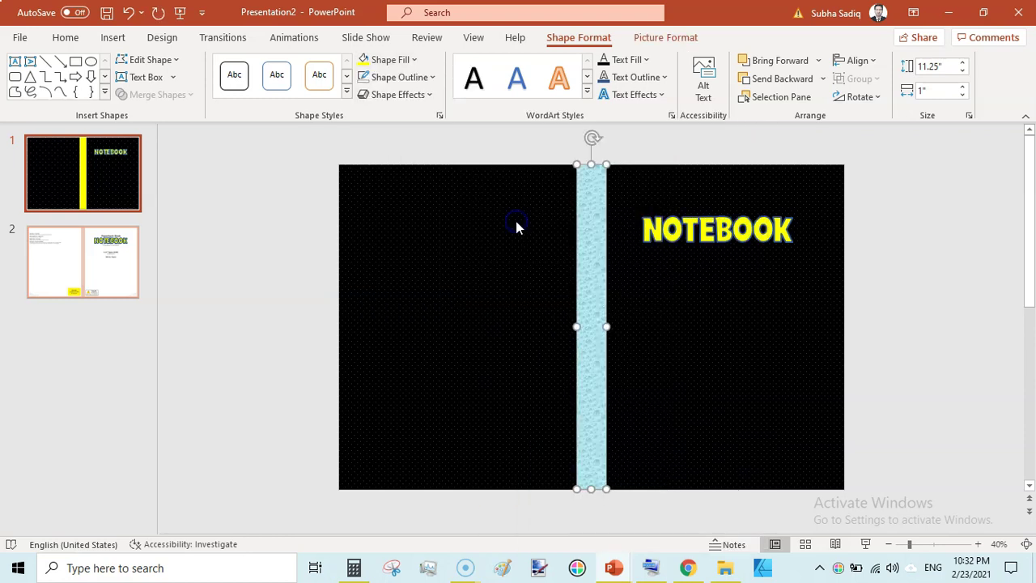
left_click(898, 296)
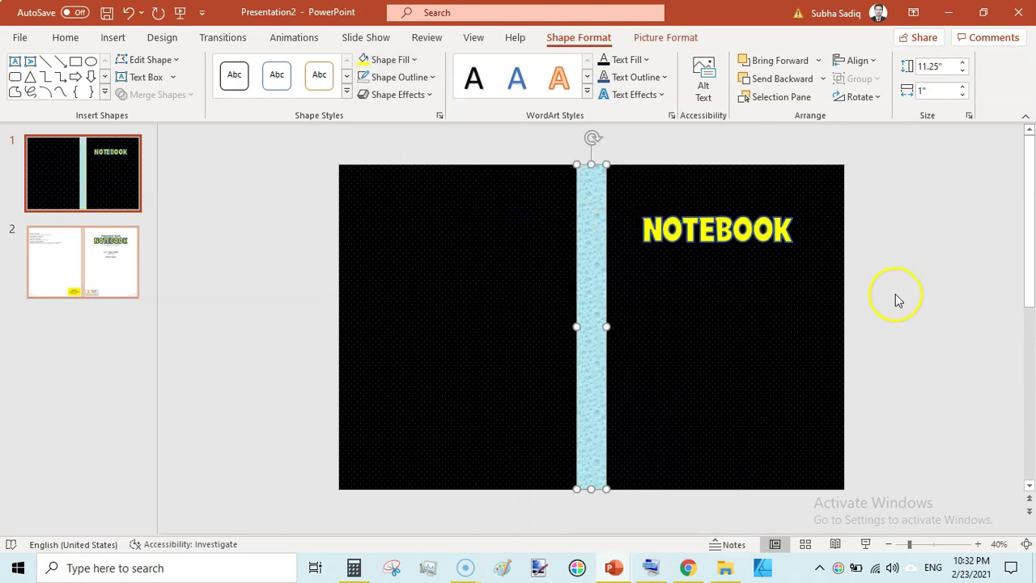
- Try a dark blue gradient, darker toward the left side, as the spine rectangle's fill
left_click(601, 254)
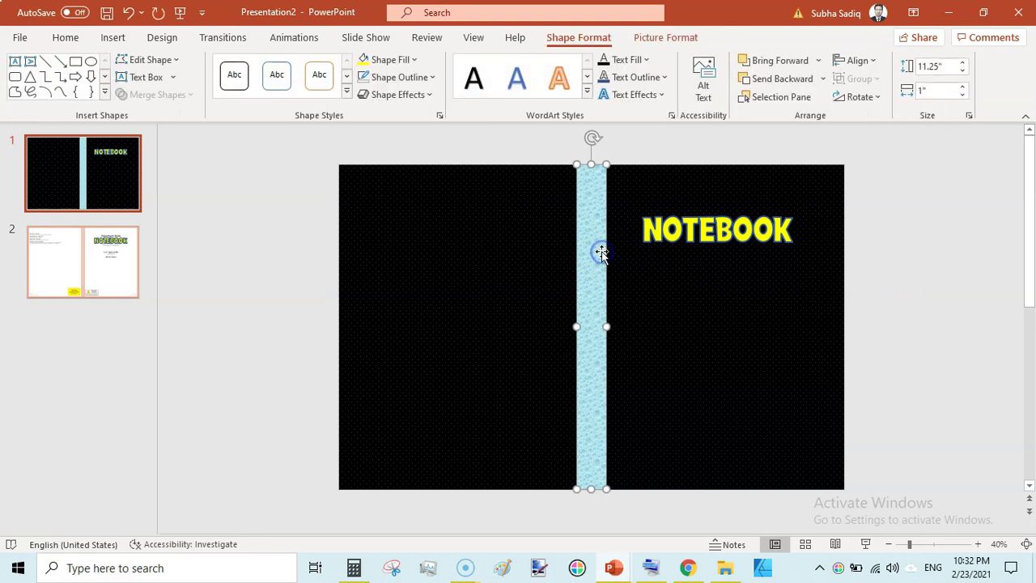
left_click(414, 60)
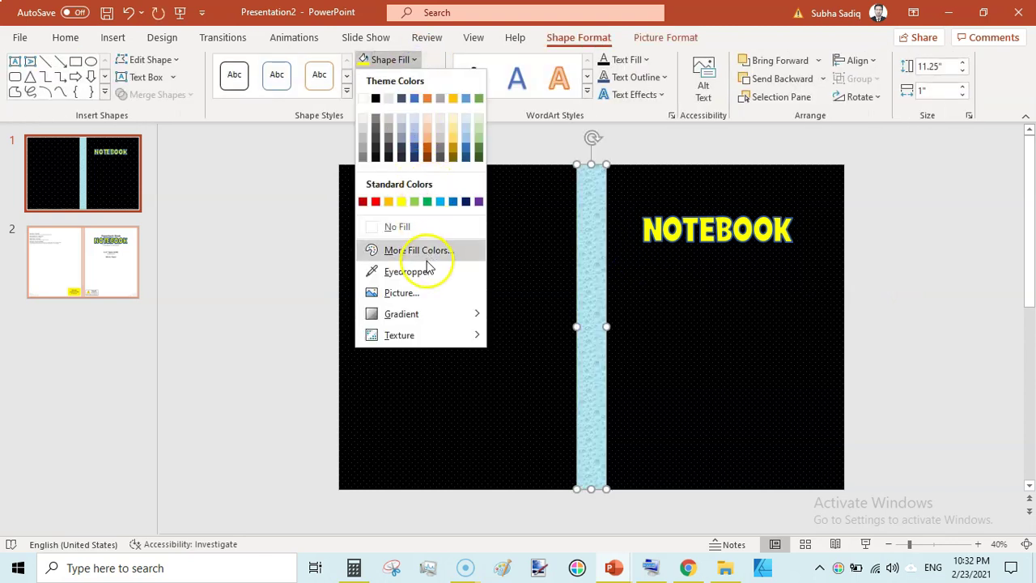
mouse_move(420, 334)
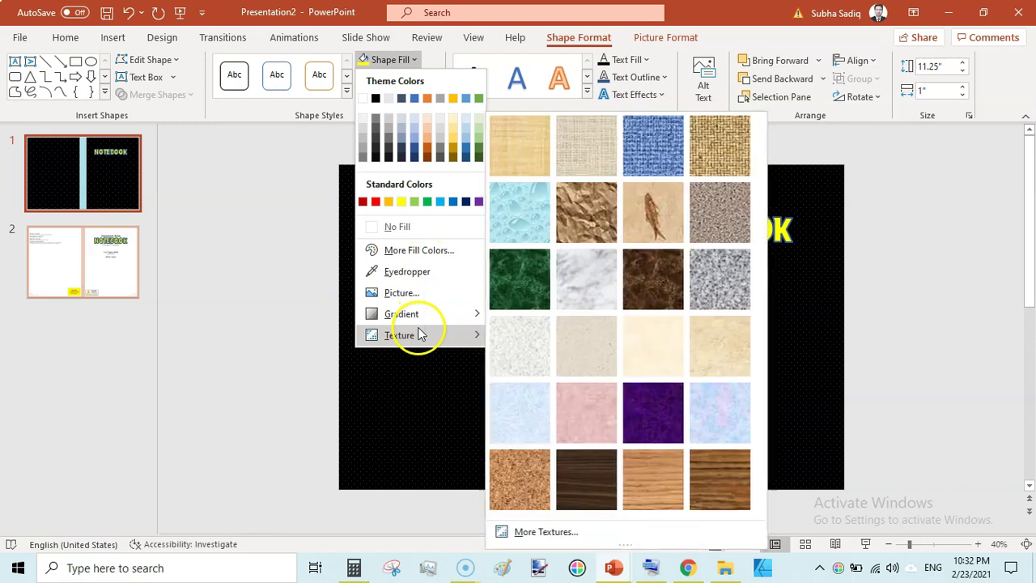
mouse_move(429, 312)
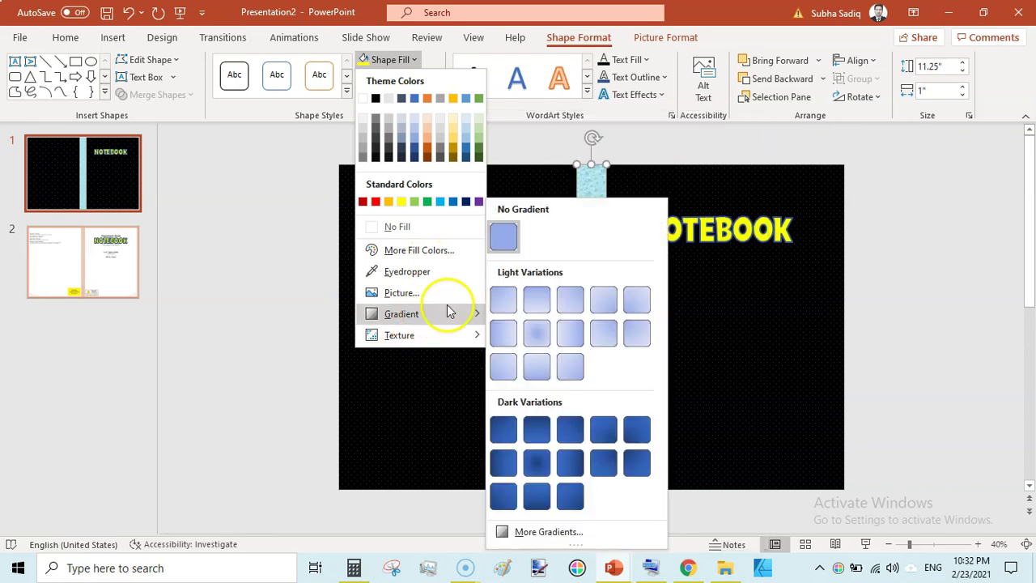
left_click(504, 461)
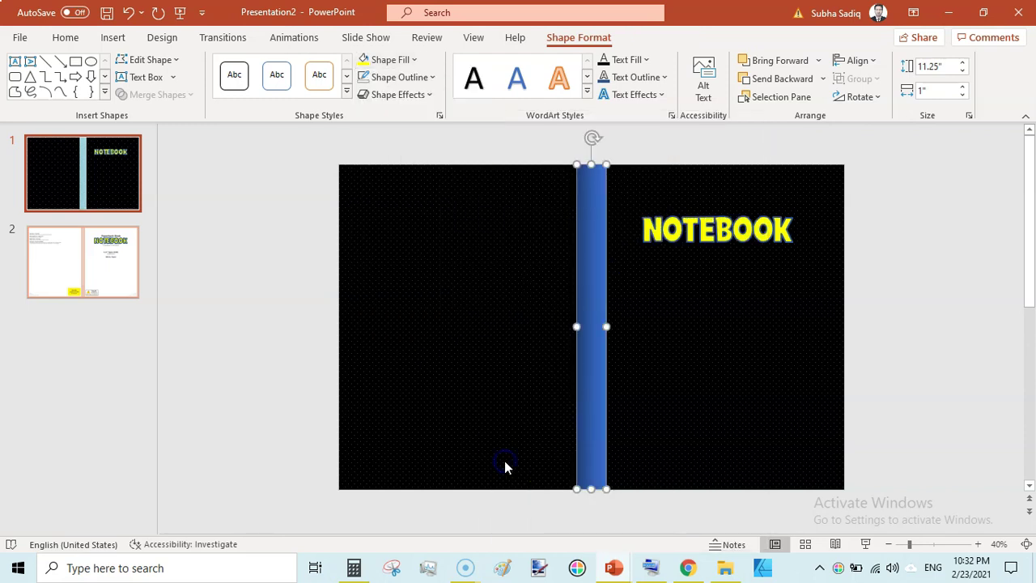
- Fill the spine rectangle with solid standard yellow again
left_click(413, 60)
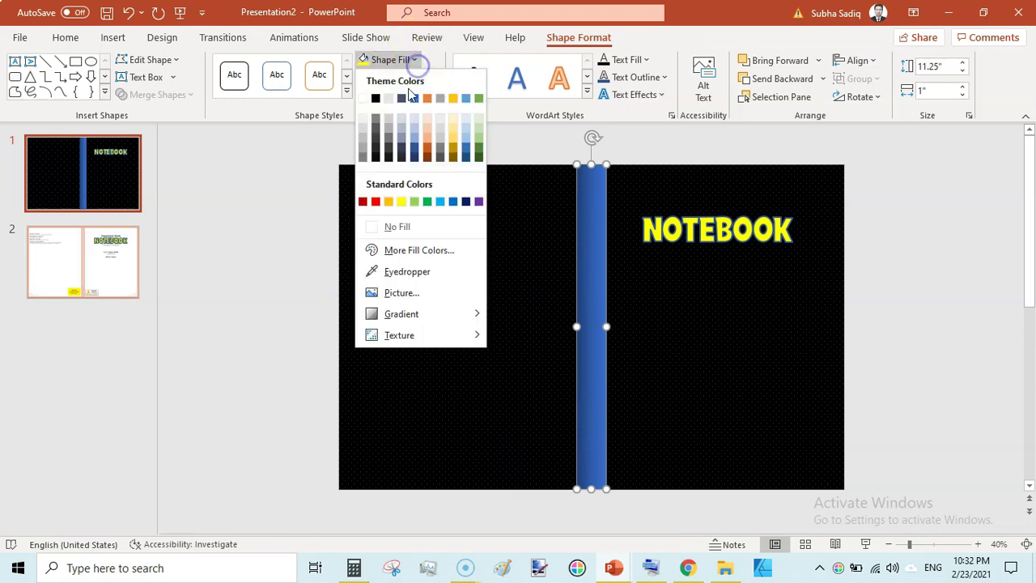
left_click(403, 202)
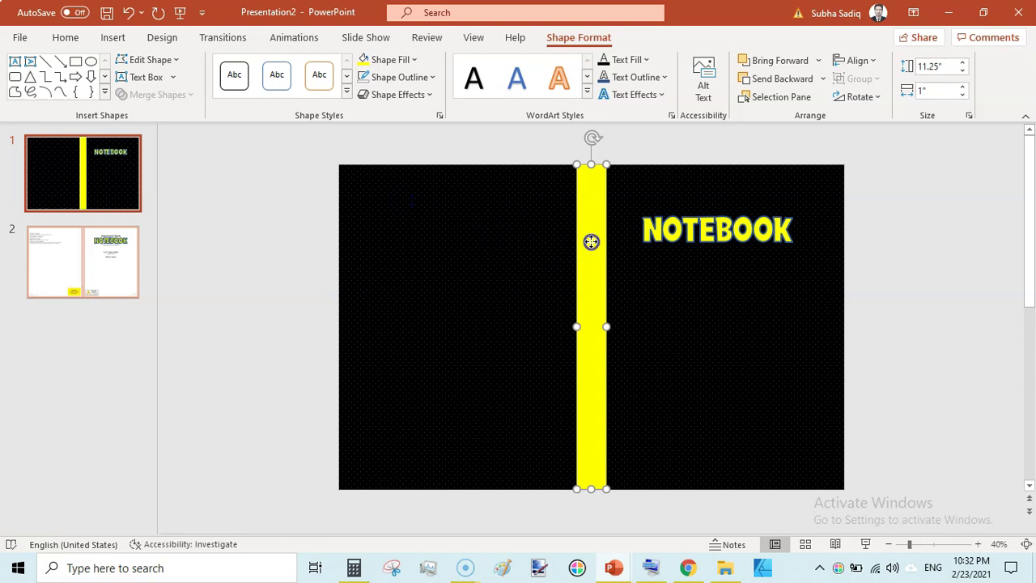
left_click(415, 62)
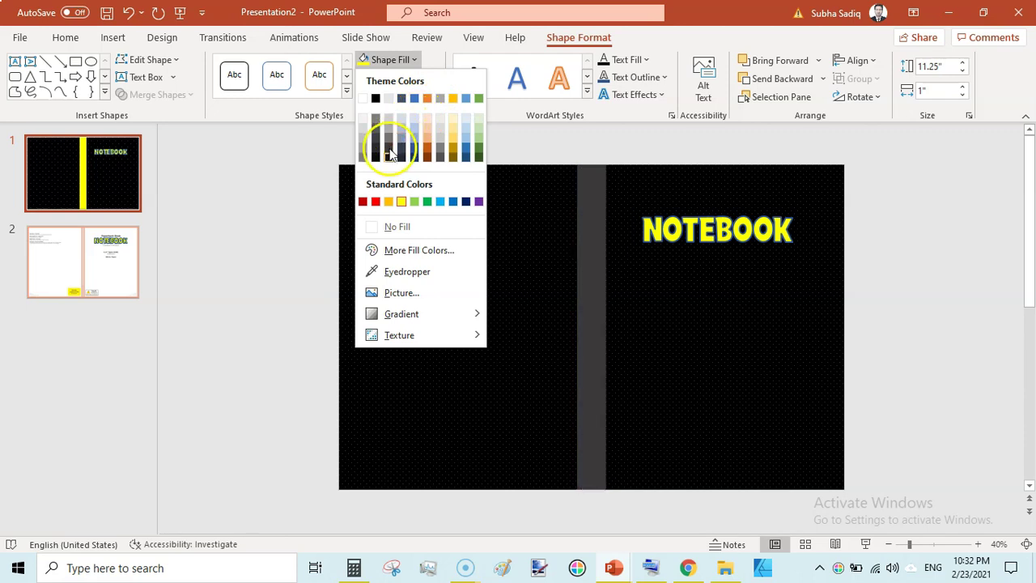
left_click(402, 201)
left_click(941, 306)
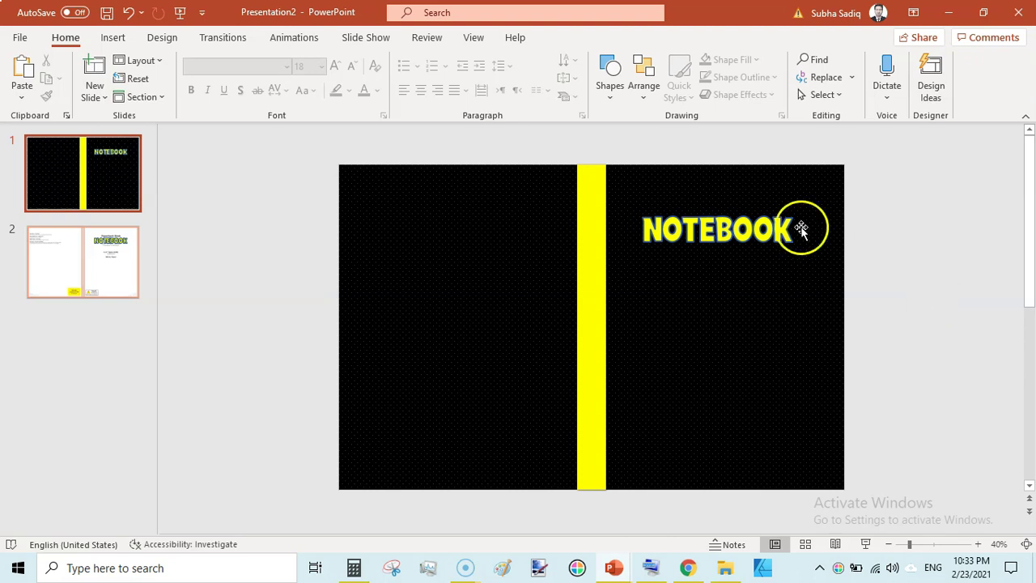
- Fill the NOTEBOOK title's text box with the lightest orange theme color
left_click(717, 230)
double_click(717, 231)
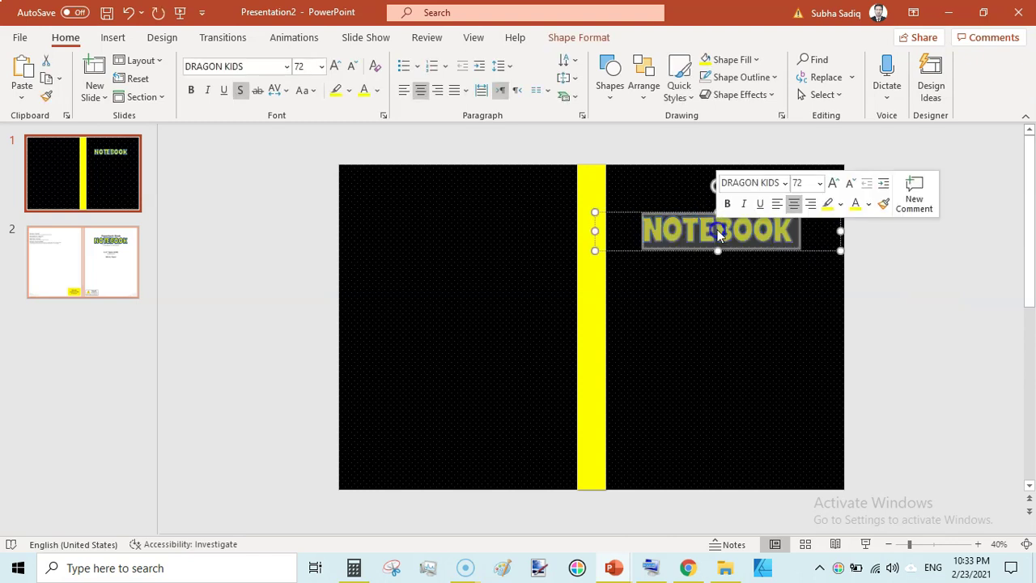
left_click(760, 61)
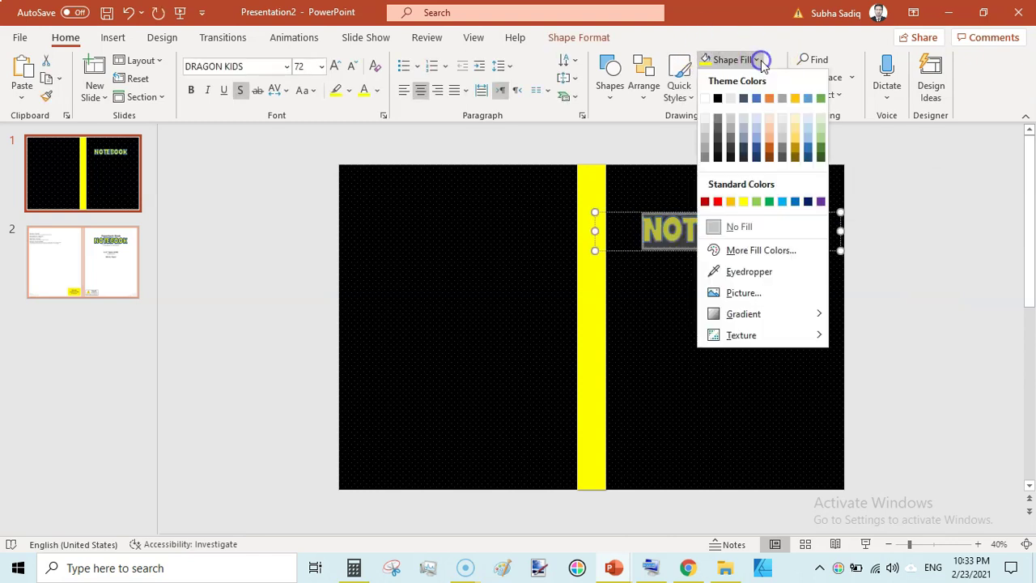
left_click(773, 120)
left_click(921, 276)
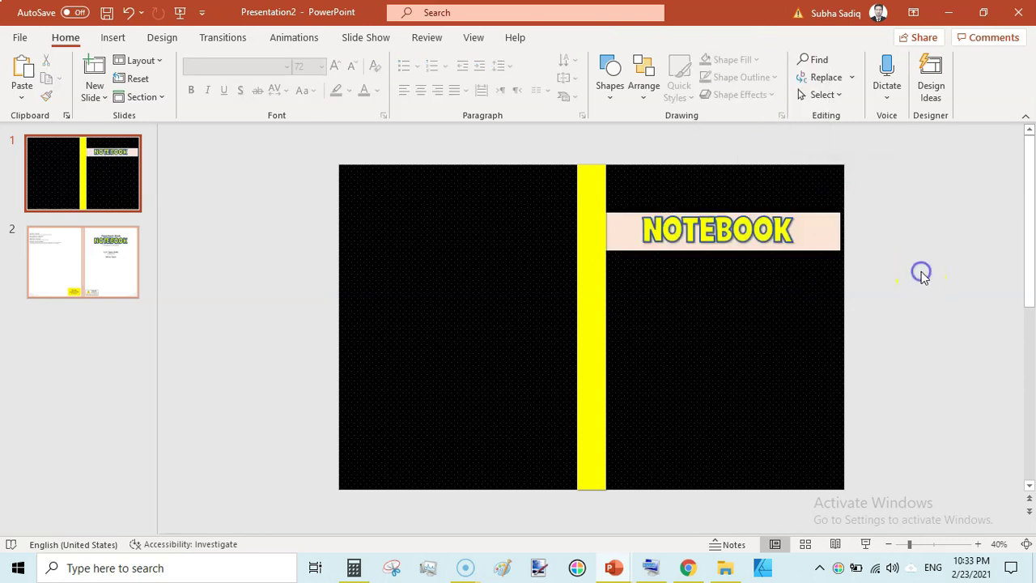
- Stretch the NOTEBOOK text box's outer side so its colored band reaches the front cover's right edge
left_click(834, 229)
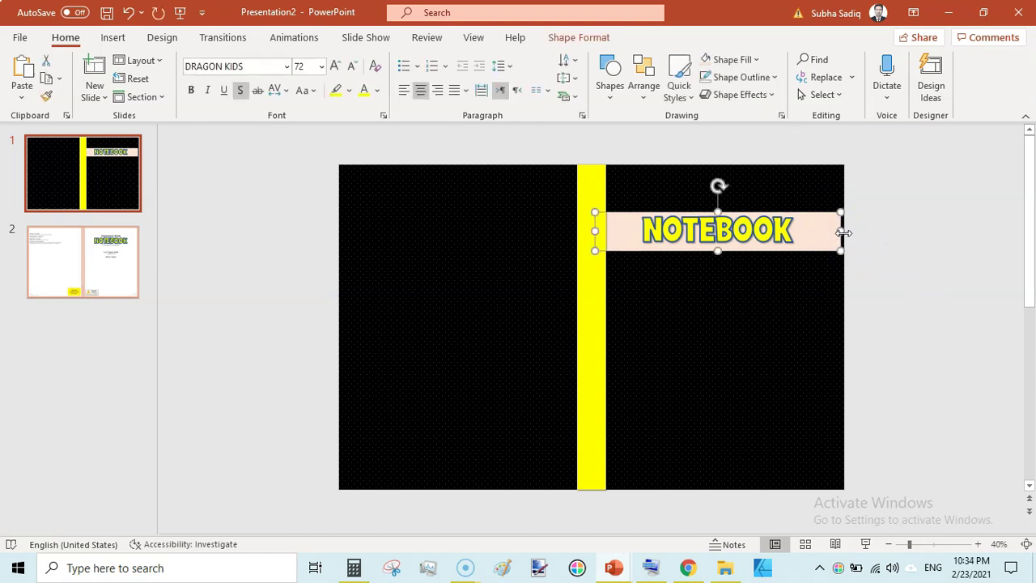
mouse_move(842, 233)
left_mouse_down()
mouse_move(859, 233)
mouse_move(844, 237)
left_mouse_up()
left_click(881, 298)
left_click(848, 235)
left_click(899, 293)
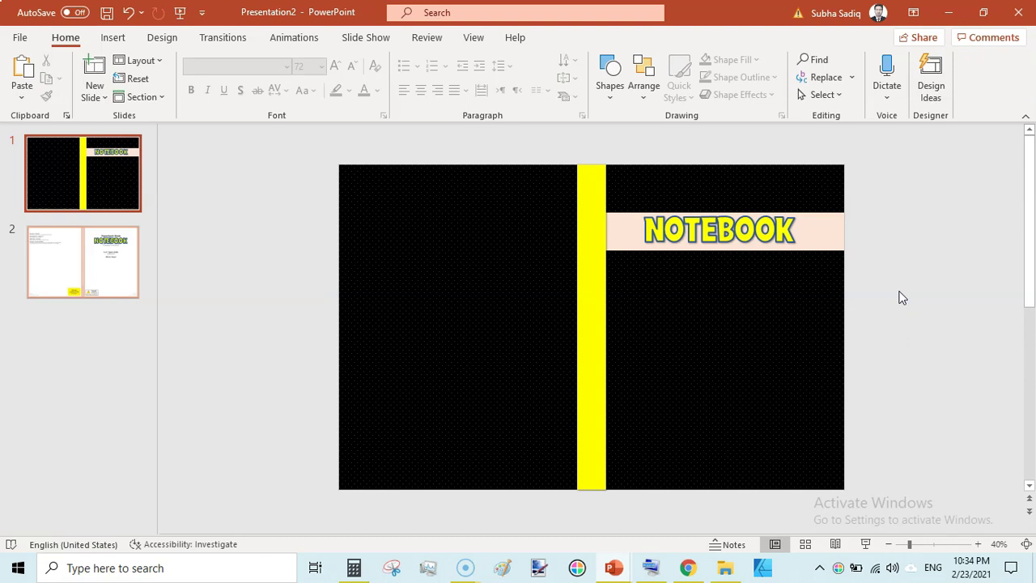
- Remove the fill color from the NOTEBOOK title's text box so only the lettering sits on the patterned front cover
left_click(831, 233)
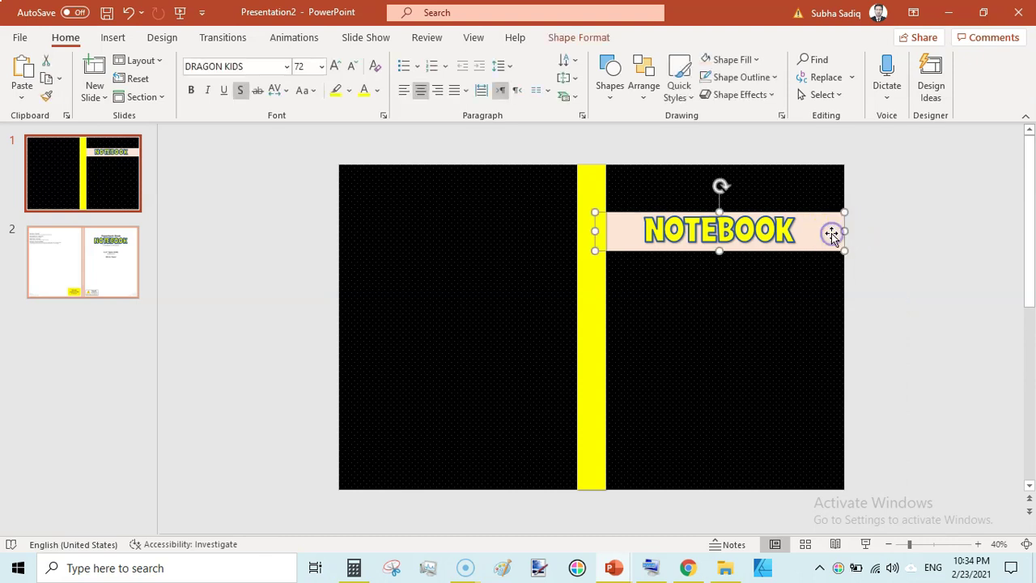
key("Delete")
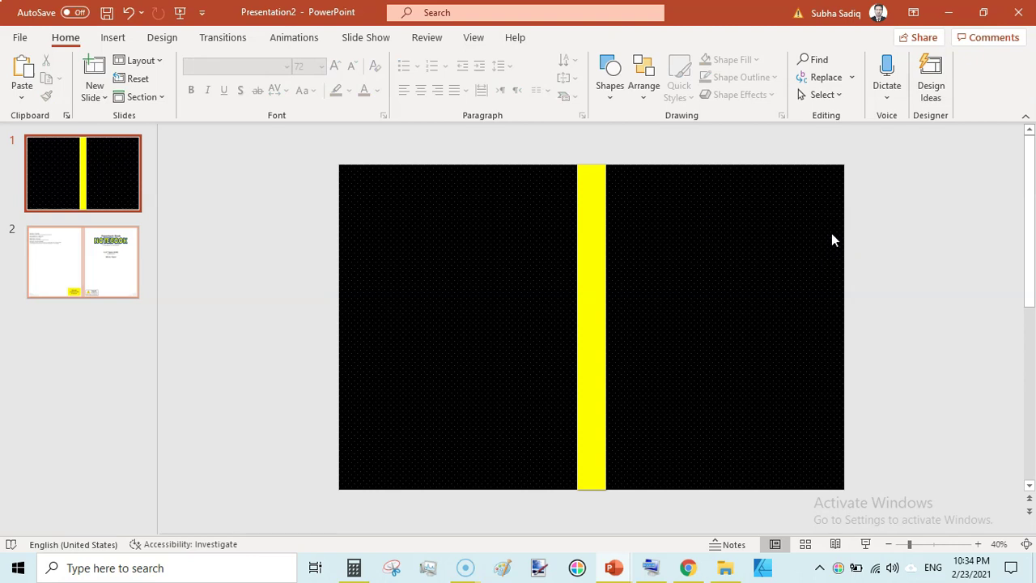
key("ctrl+z")
left_click(757, 60)
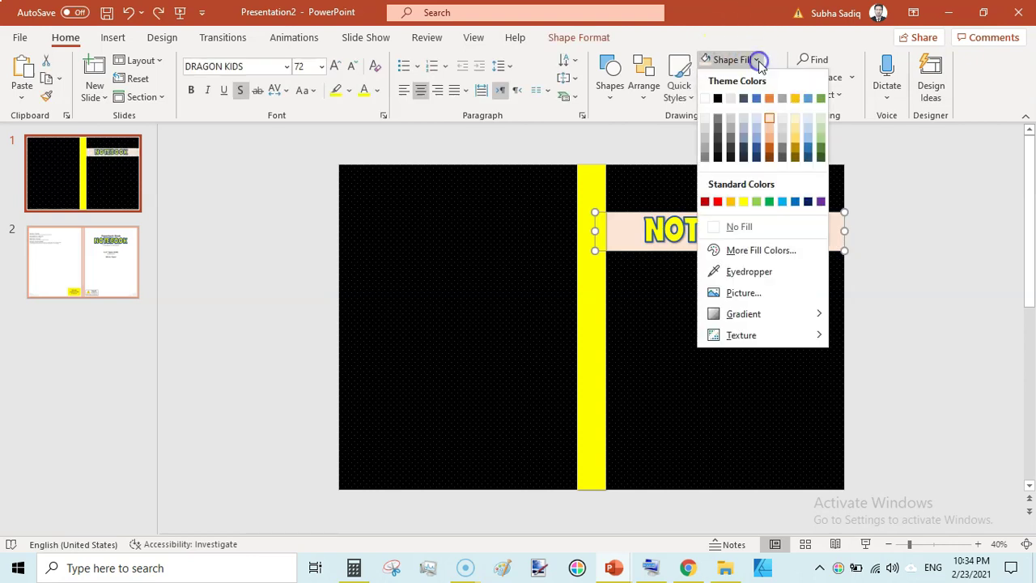
left_click(737, 226)
left_click(986, 300)
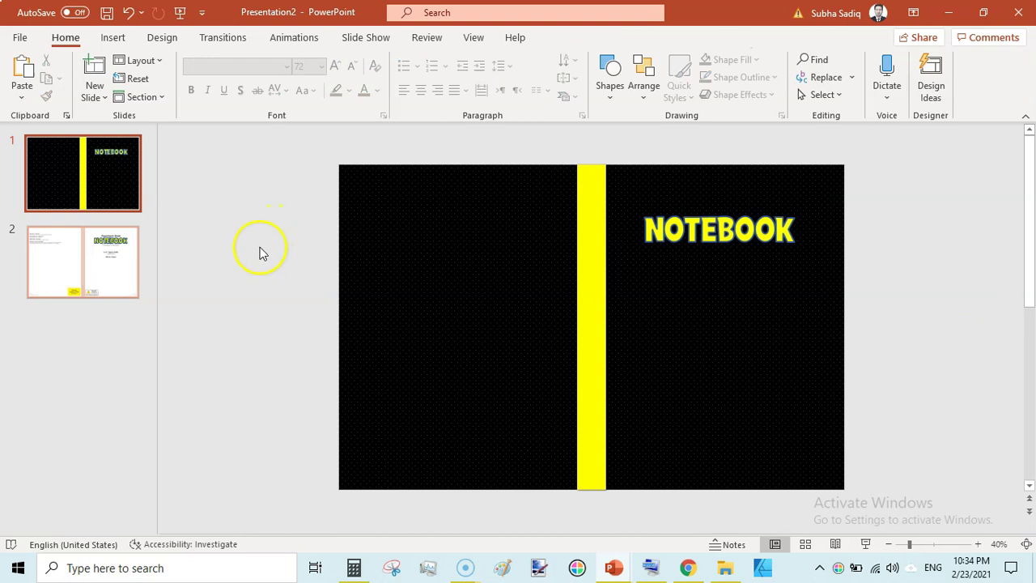
- Delete the second slide, which holds the KDP paperback template guide
left_click(136, 272)
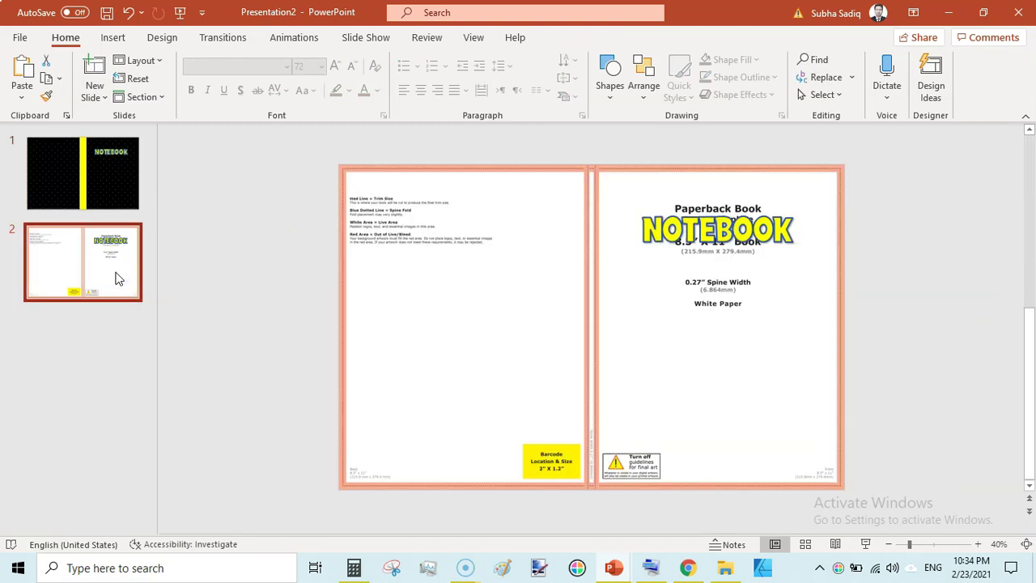
key("Delete")
left_click(226, 312)
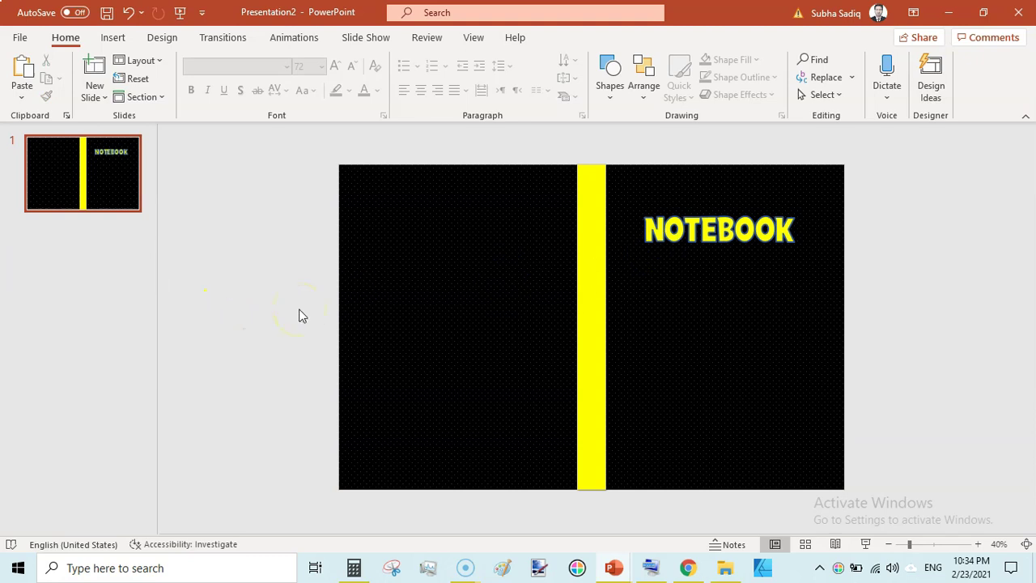
- Export the cover slide as a PDF named "notebook cover" in the KDP Cover In PPT folder, using standard quality
left_click(20, 37)
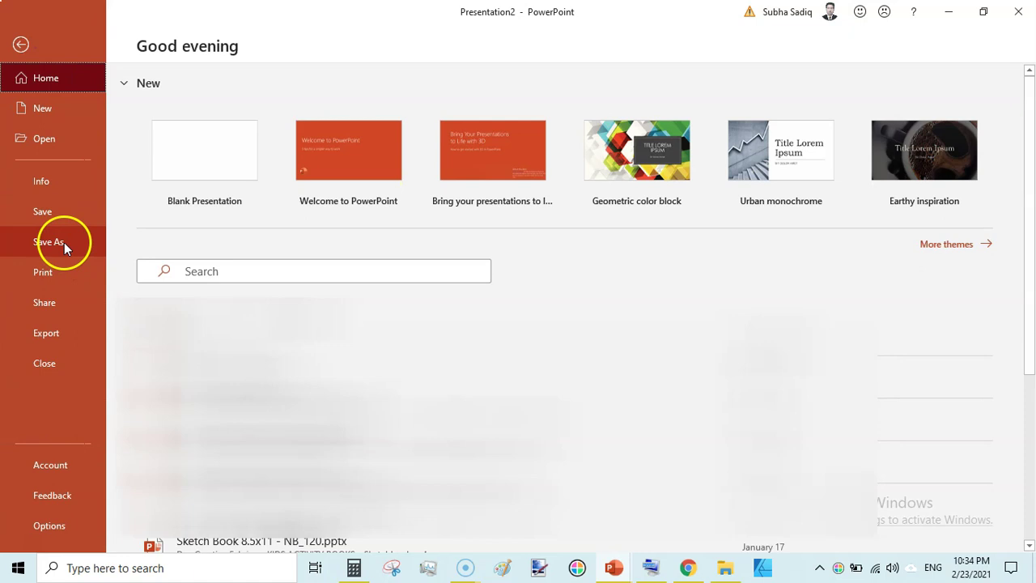
left_click(59, 335)
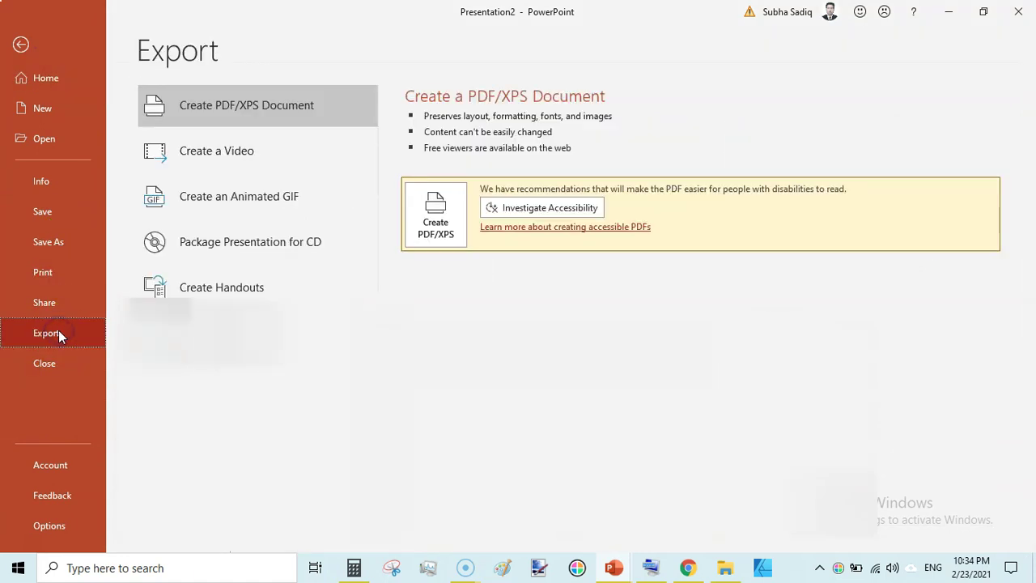
left_click(434, 239)
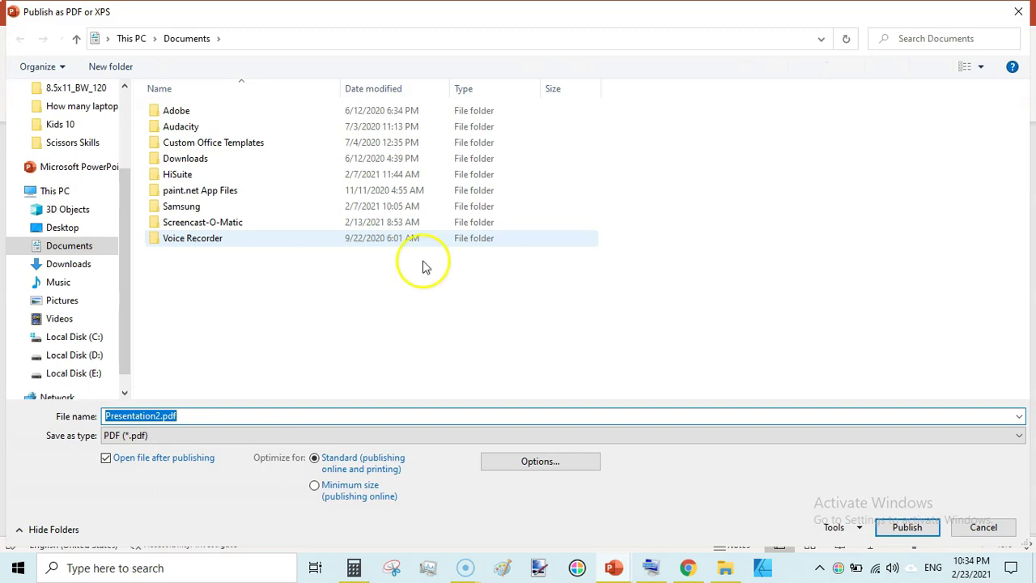
type("notebook cover")
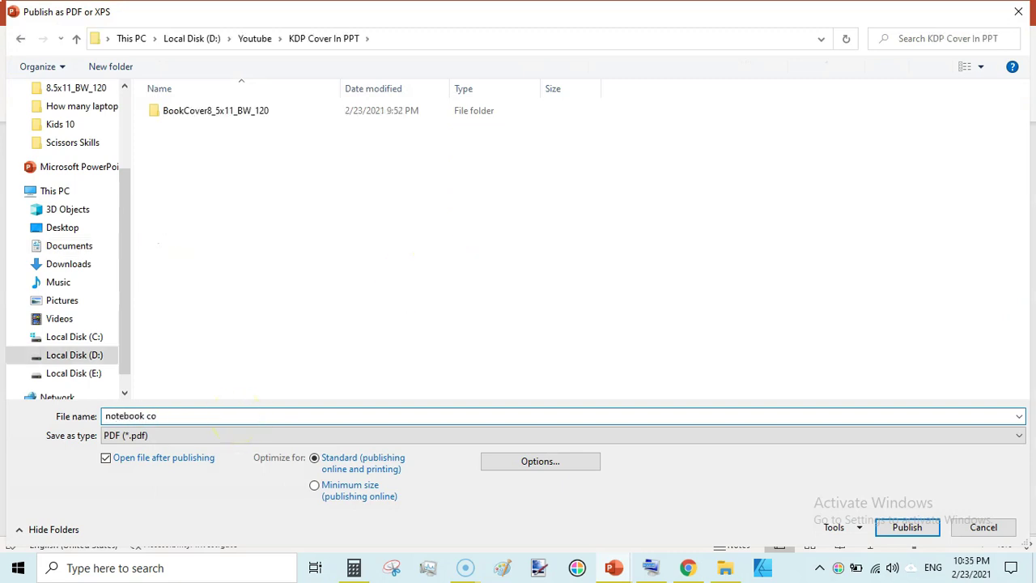
left_click(906, 527)
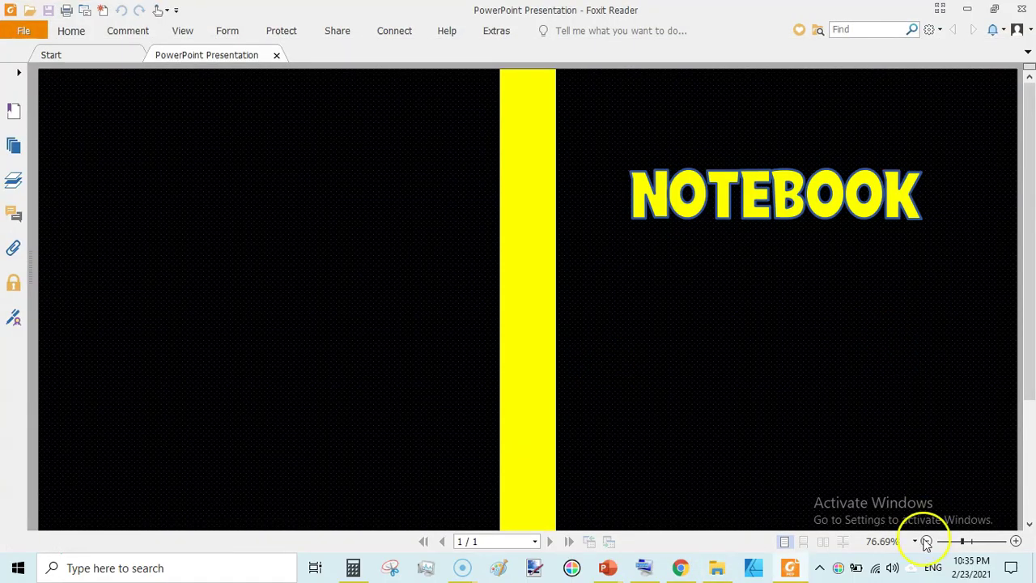
- Examine the exported cover PDF in Foxit Reader, both as a whole page and close up on the pattern, spine and title
left_click(927, 541)
left_click(927, 541)
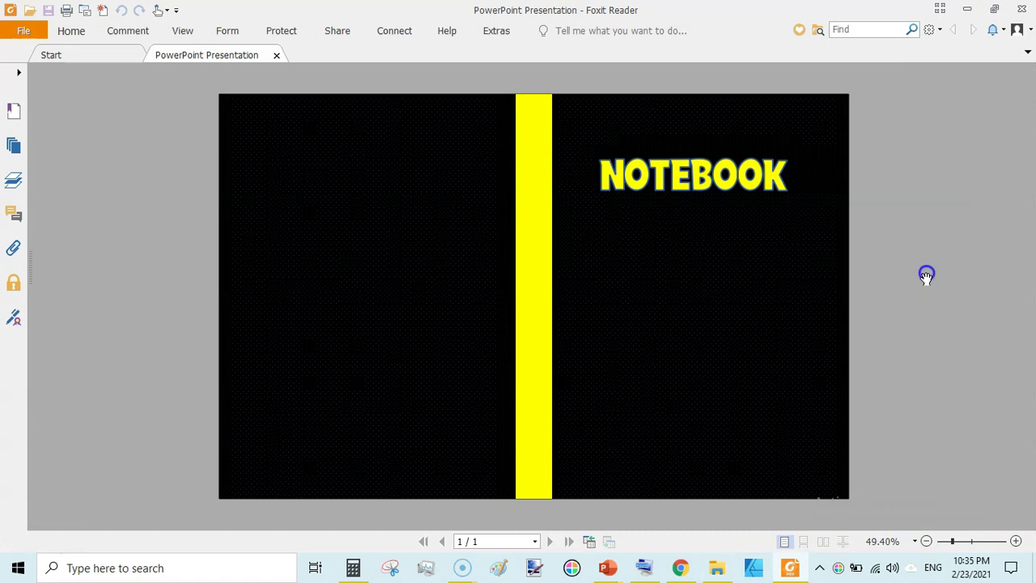
left_click(1016, 540)
left_click(1016, 541)
left_click(1017, 541)
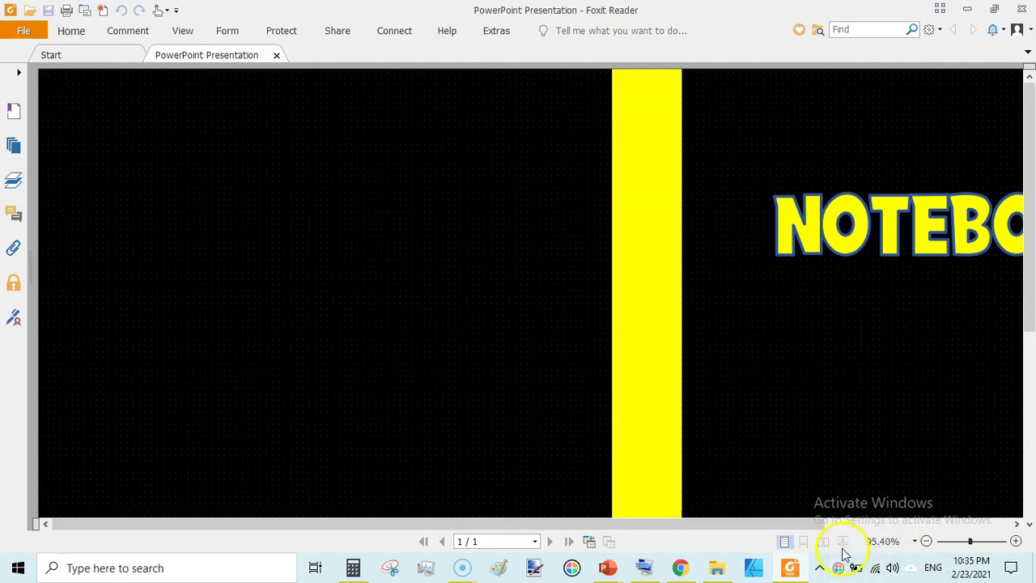
left_click(928, 540)
left_click(927, 541)
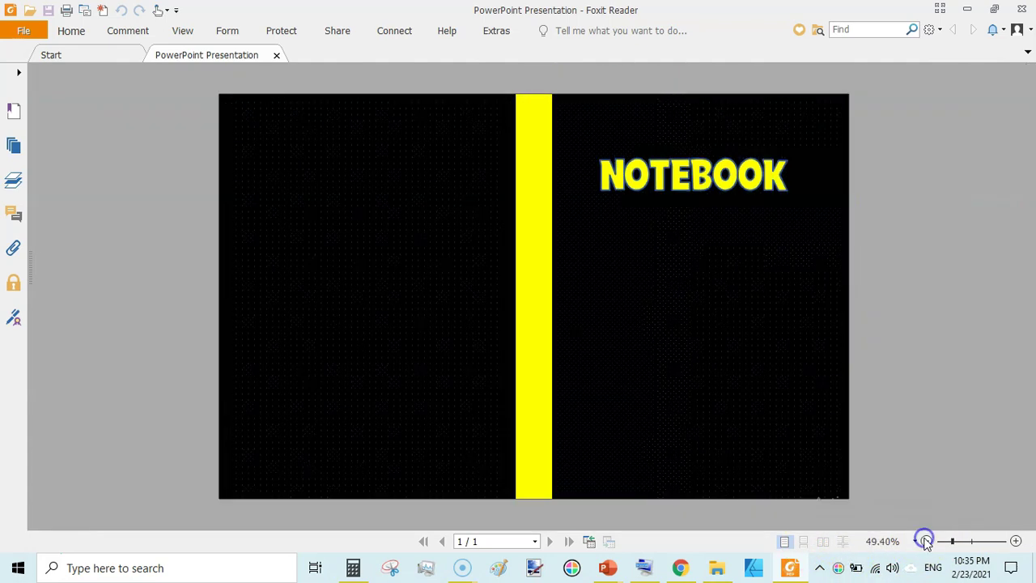